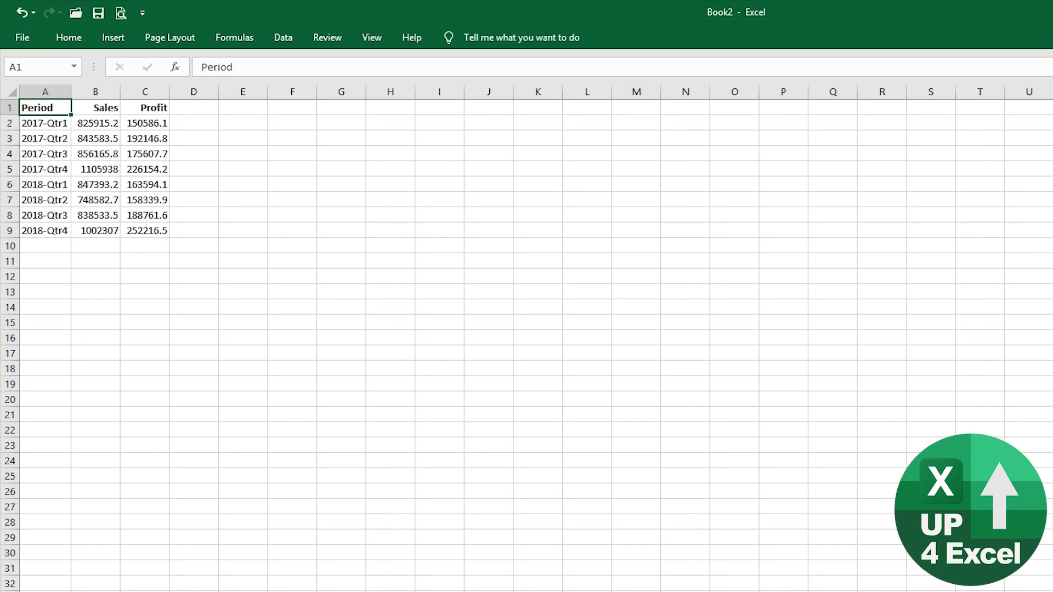
- Select the A1:C9 Sales and Profit data and insert a default clustered column chart
key(ctrl+shift+Right)
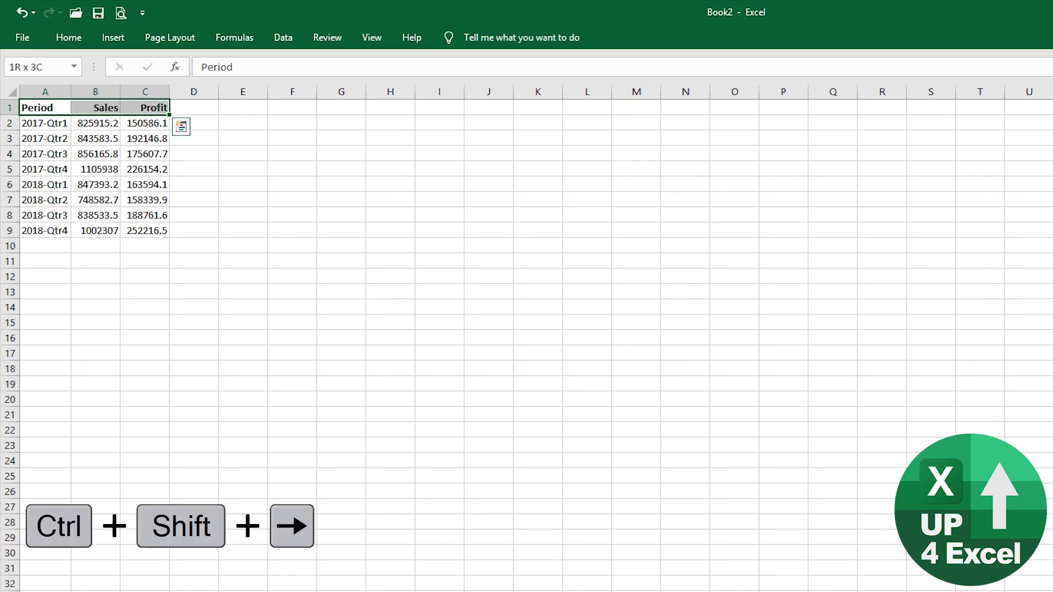
key(ctrl+shift+Down)
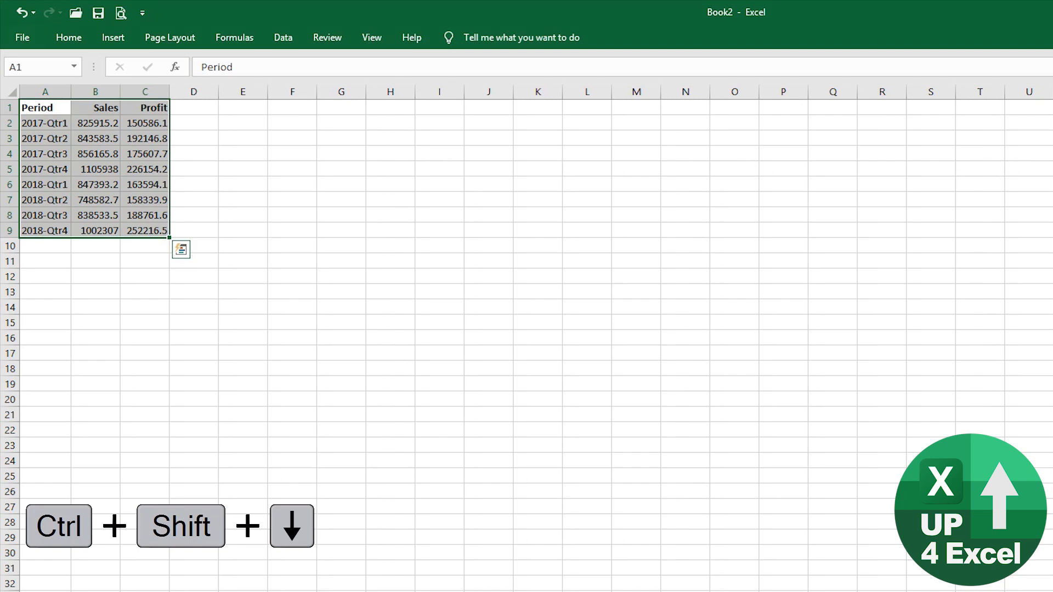
key(alt+F1)
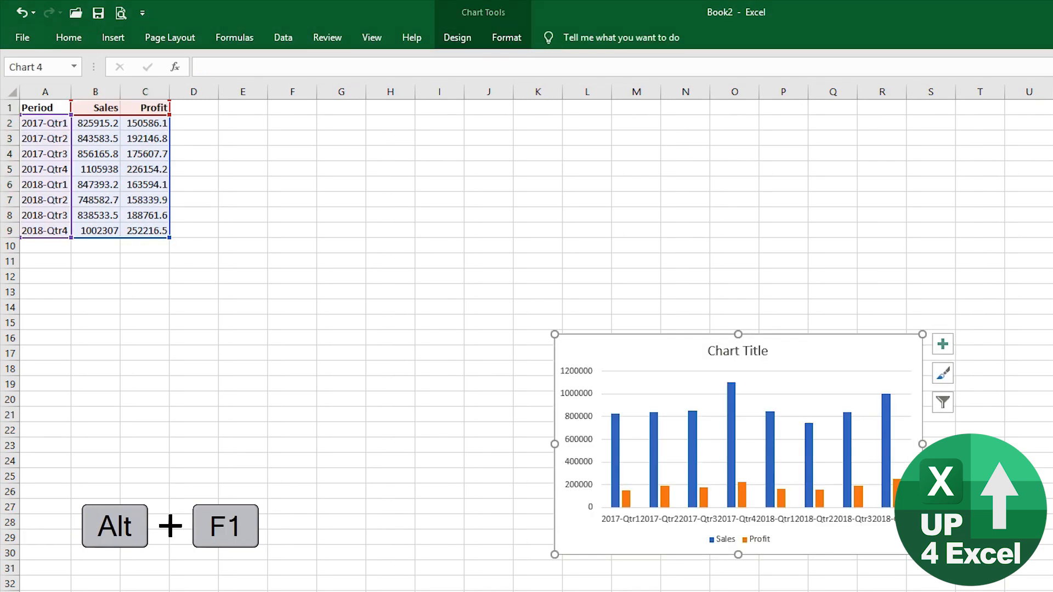
- Move the chart beside the data table, enlarge it, and reselect the data
drag(663, 357, 285, 131)
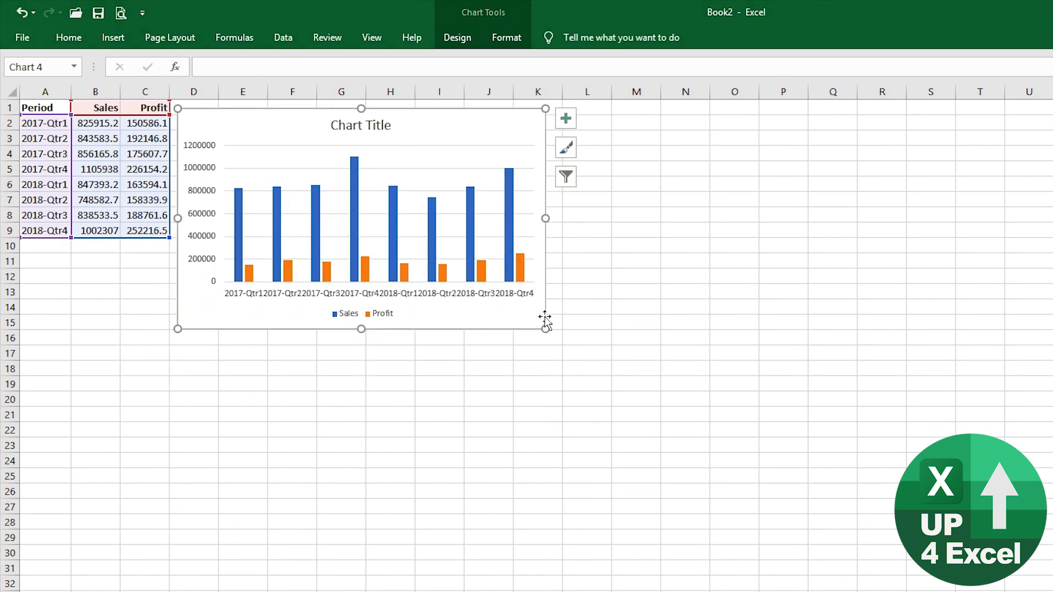
drag(545, 329, 661, 408)
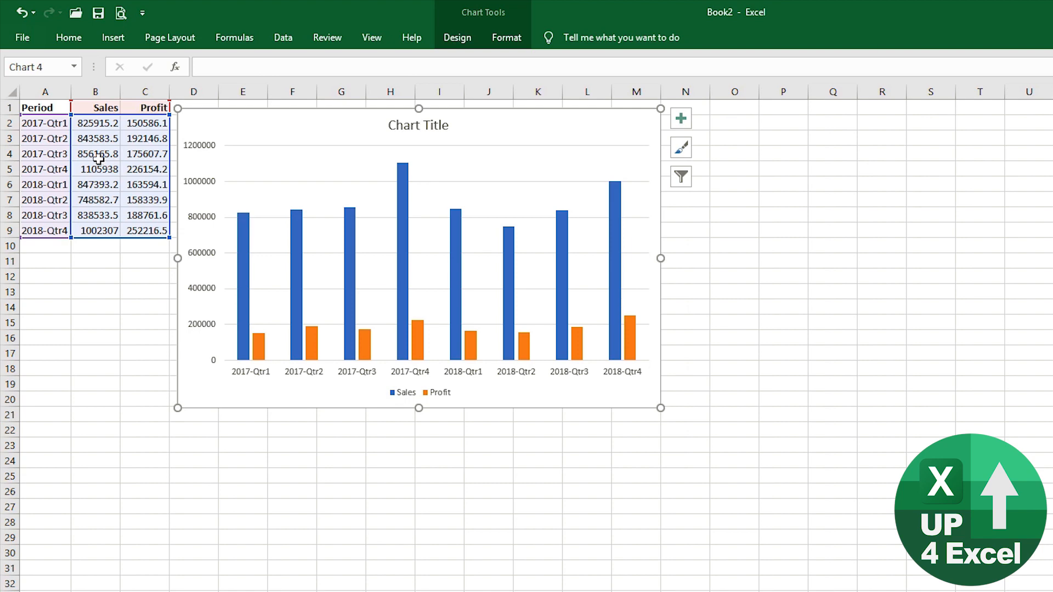
drag(55, 108, 158, 226)
- Insert a second chart at the lower left, enlarge the upper chart, and nudge the lower one up
key(alt+F1)
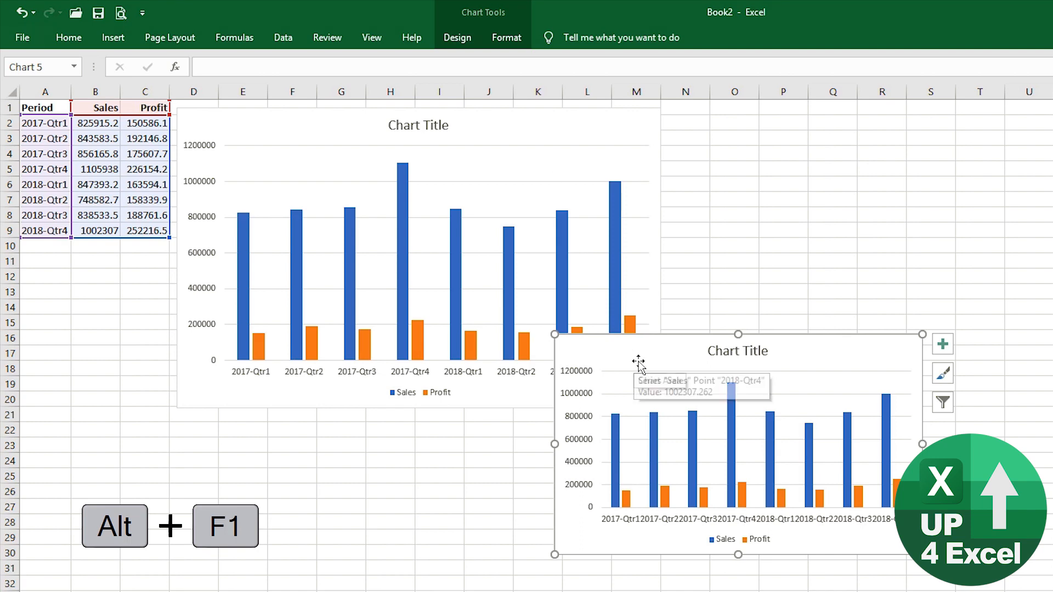
drag(637, 360, 127, 586)
click(653, 403)
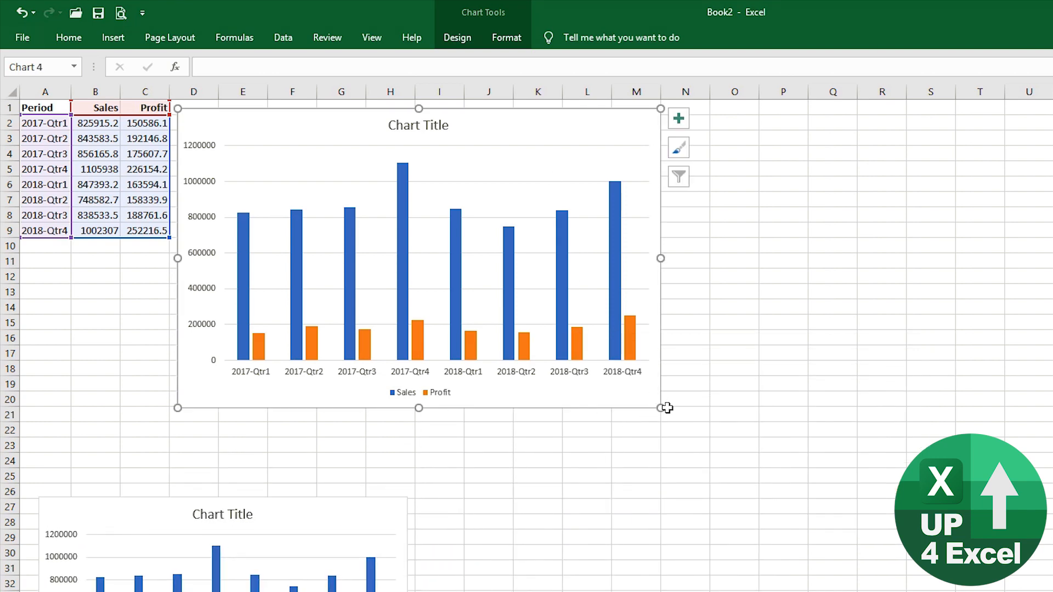
drag(661, 409, 699, 461)
mouse_move(377, 523)
mouse_down()
mouse_move(383, 496)
mouse_move(371, 492)
mouse_up()
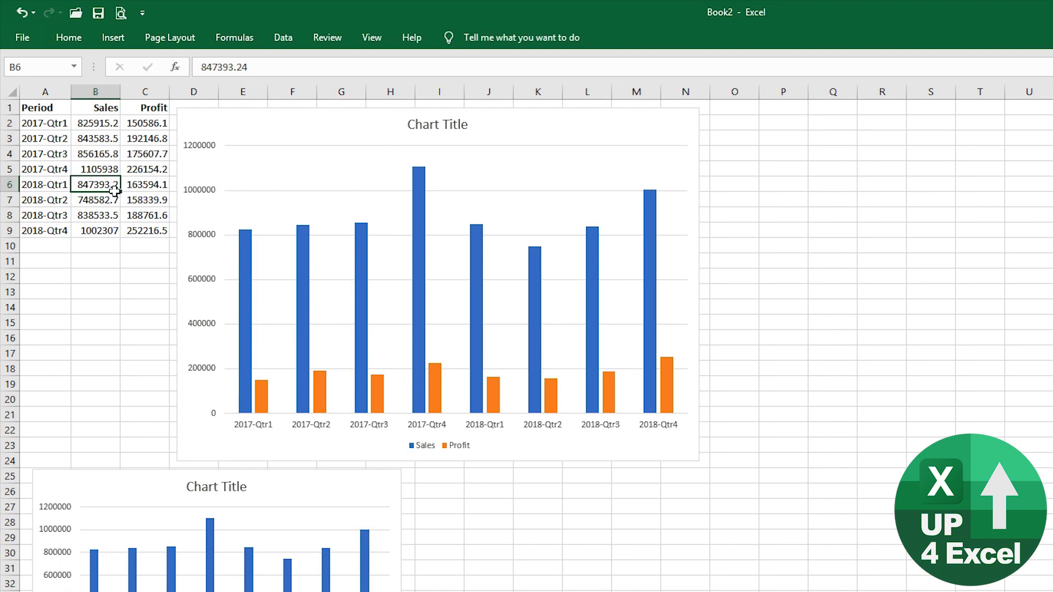
- Pin the ribbon open with Ctrl+F1 and bring up the Chart Design commands for the upper chart
click(487, 165)
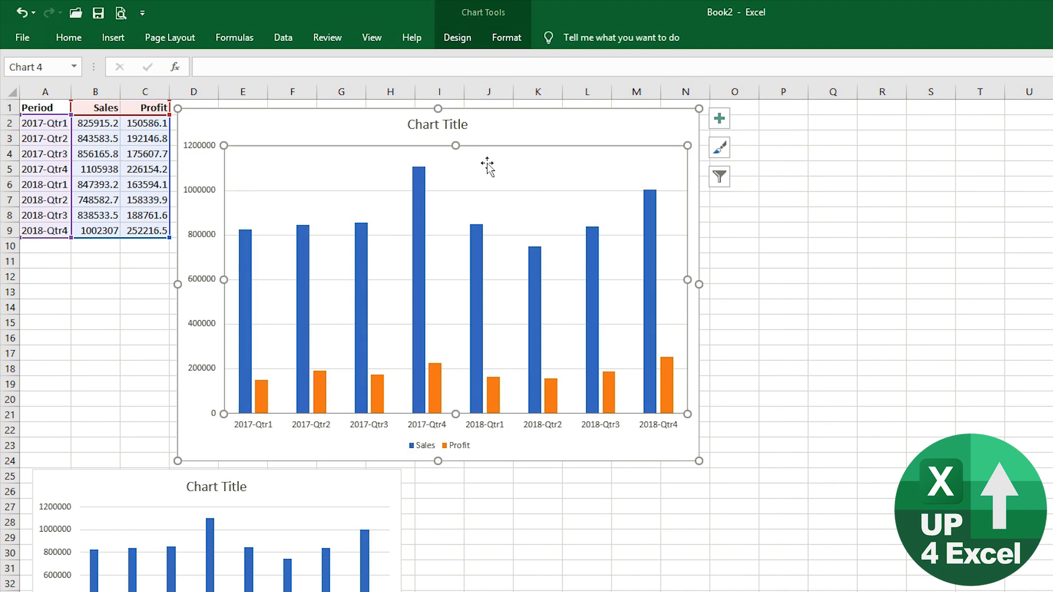
click(719, 118)
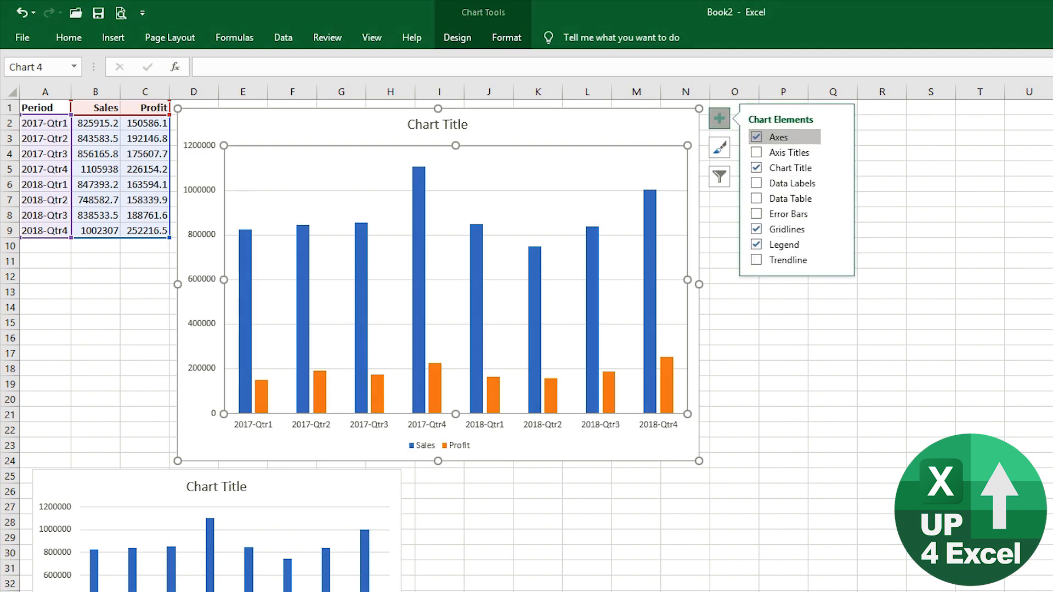
click(940, 225)
key(ctrl+F1)
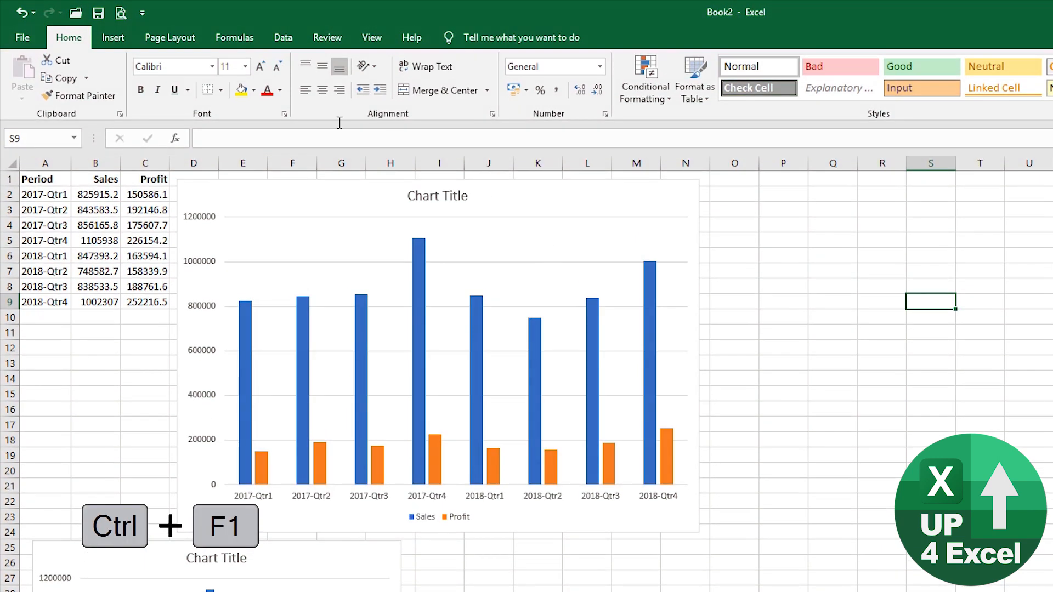
click(256, 199)
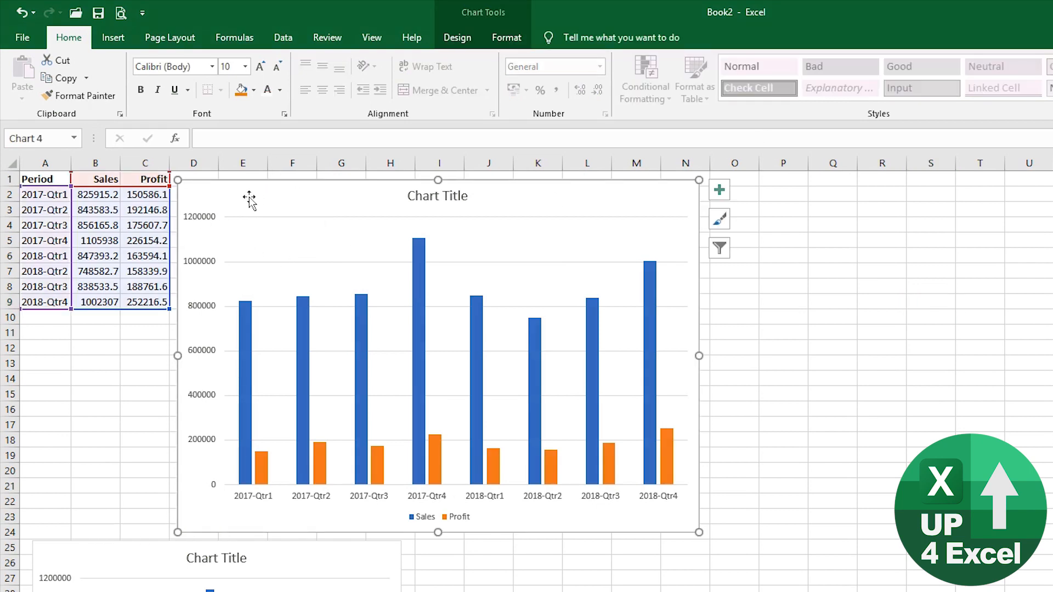
click(458, 38)
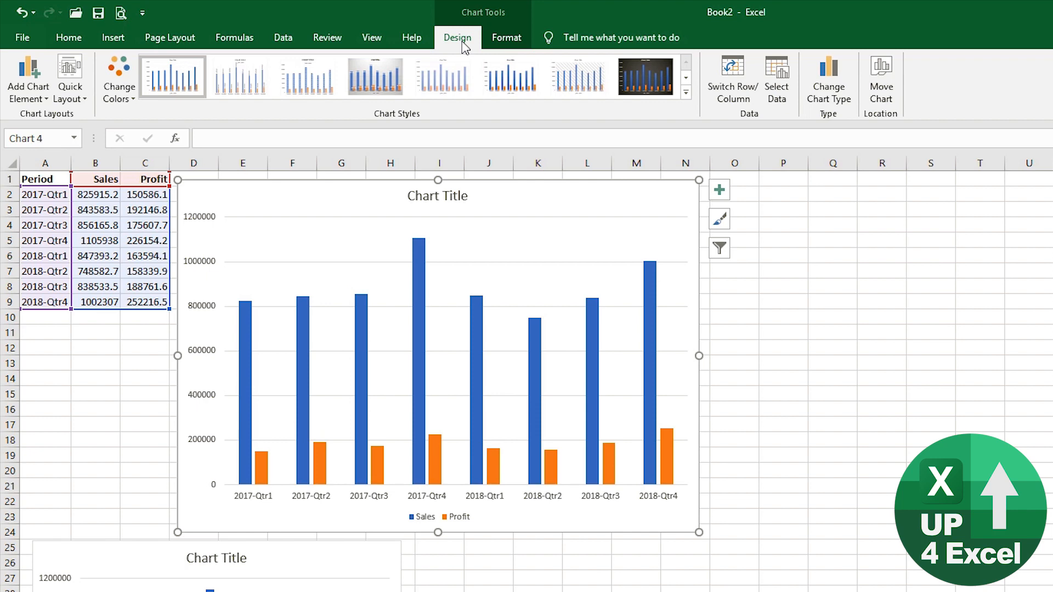
click(516, 38)
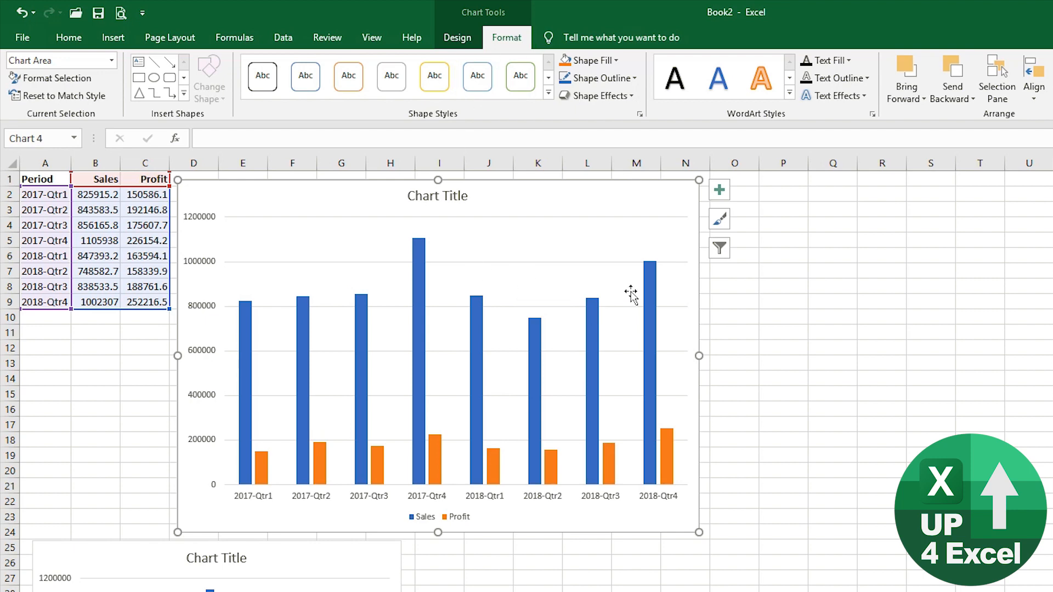
mouse_move(418, 482)
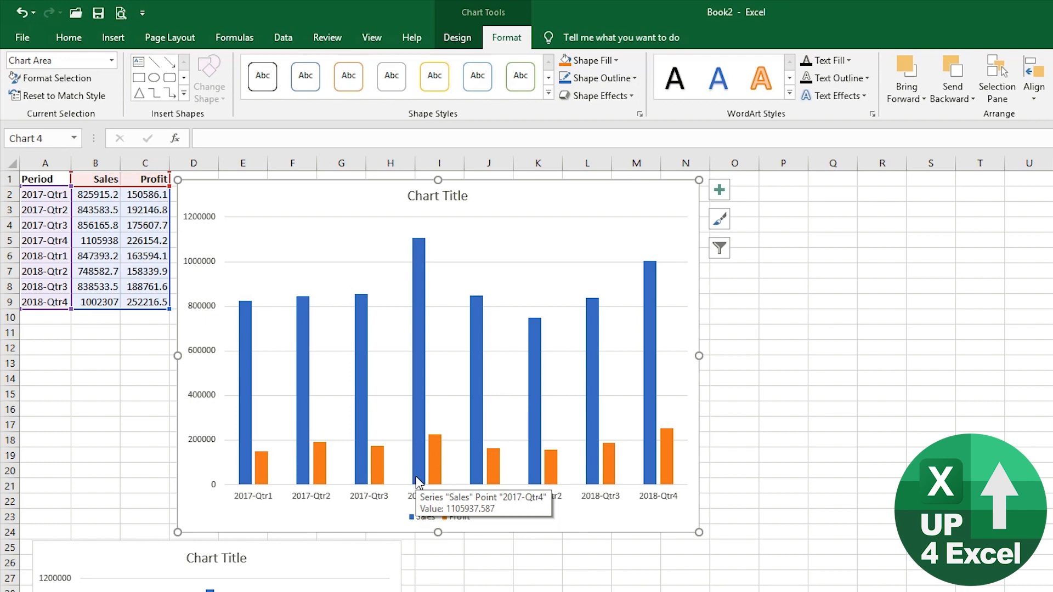
click(318, 263)
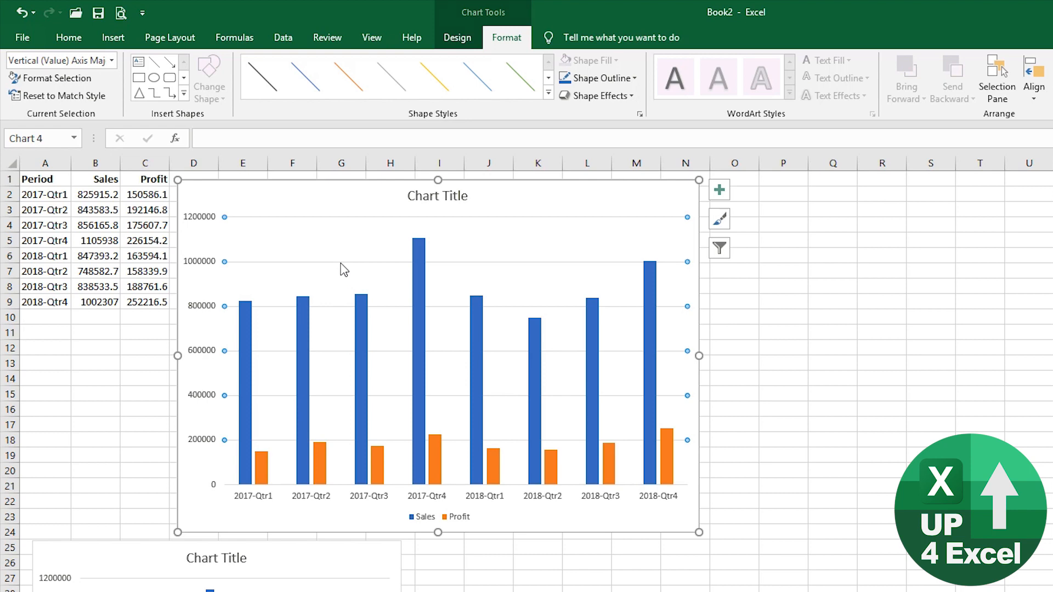
key(Escape)
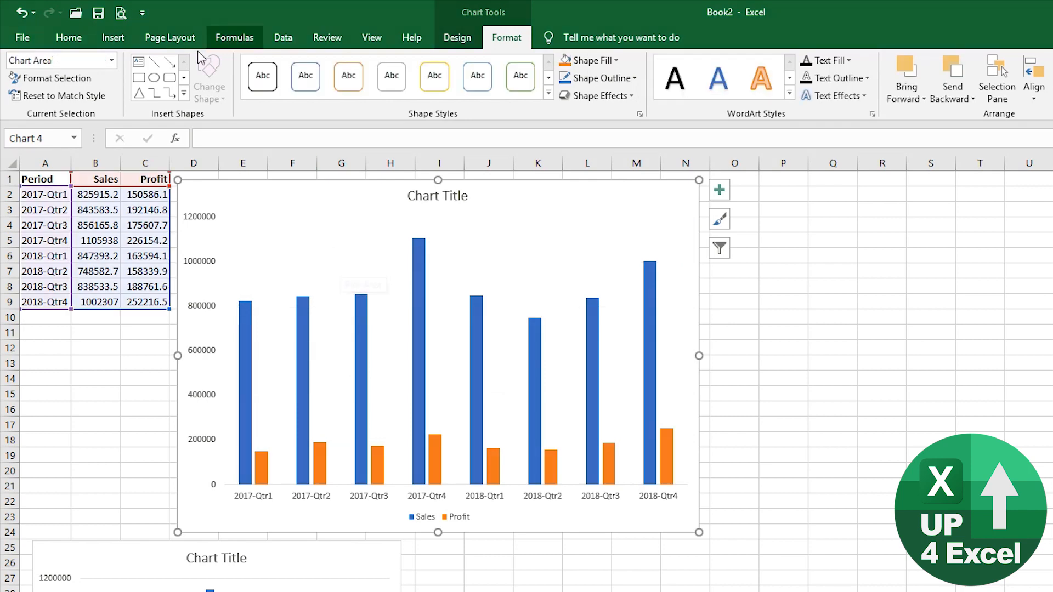
click(21, 12)
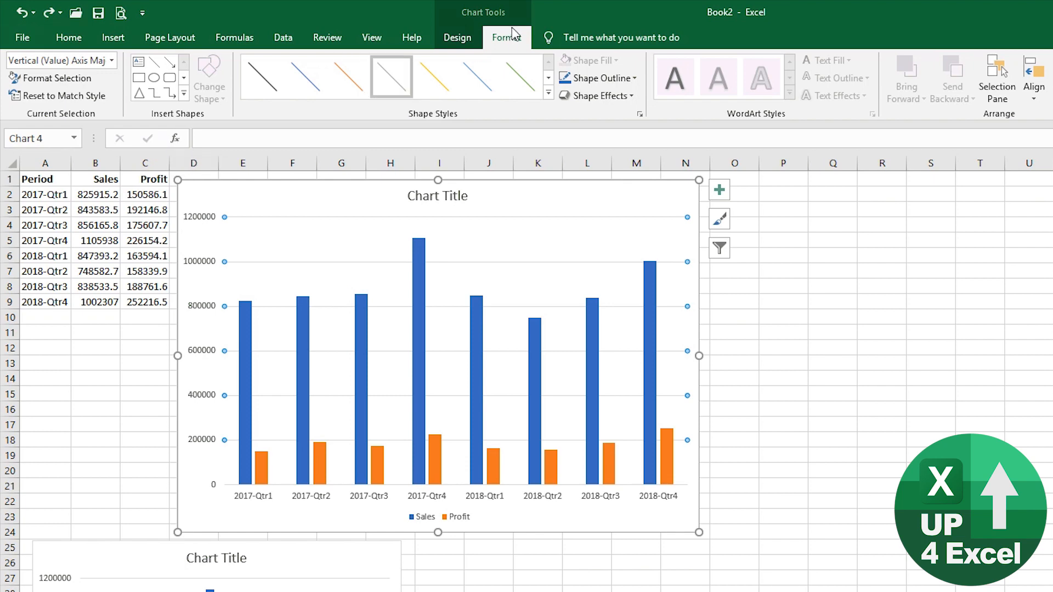
click(473, 38)
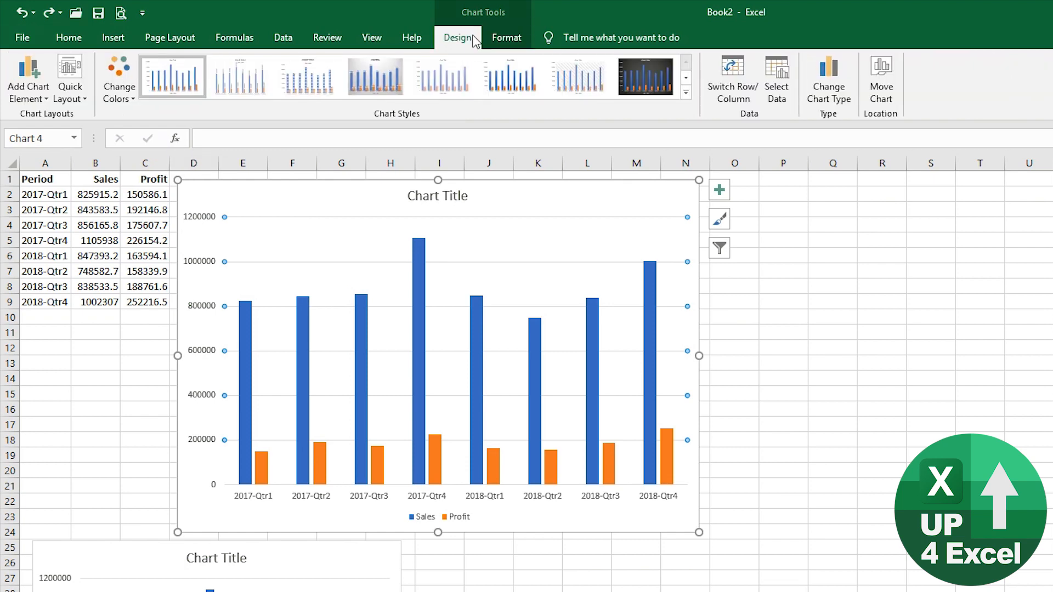
- Turn off the primary major horizontal gridlines through Add Chart Element
click(41, 100)
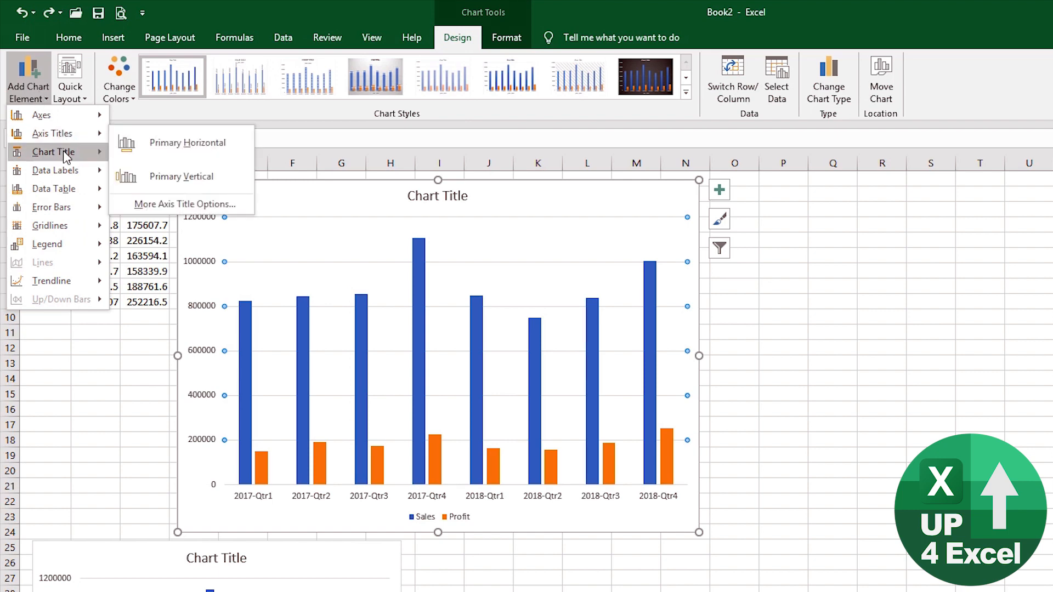
mouse_move(62, 116)
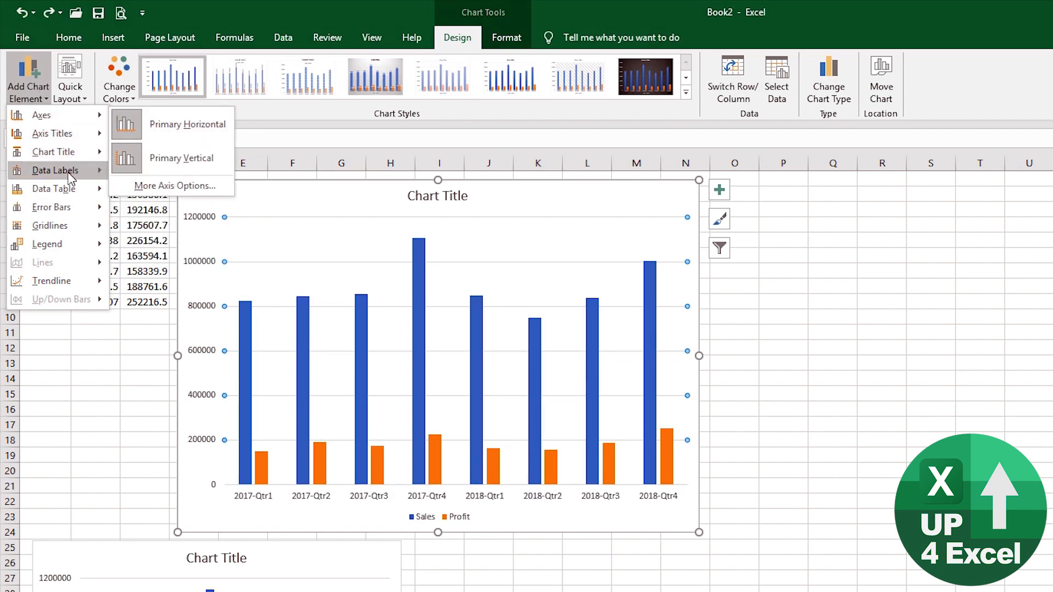
mouse_move(83, 235)
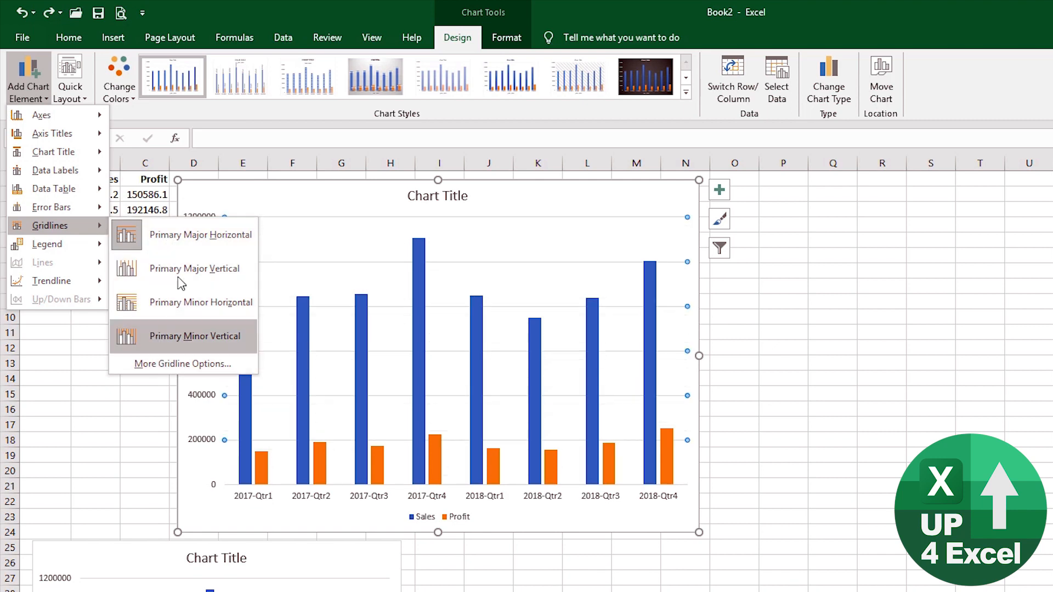
click(199, 242)
click(200, 242)
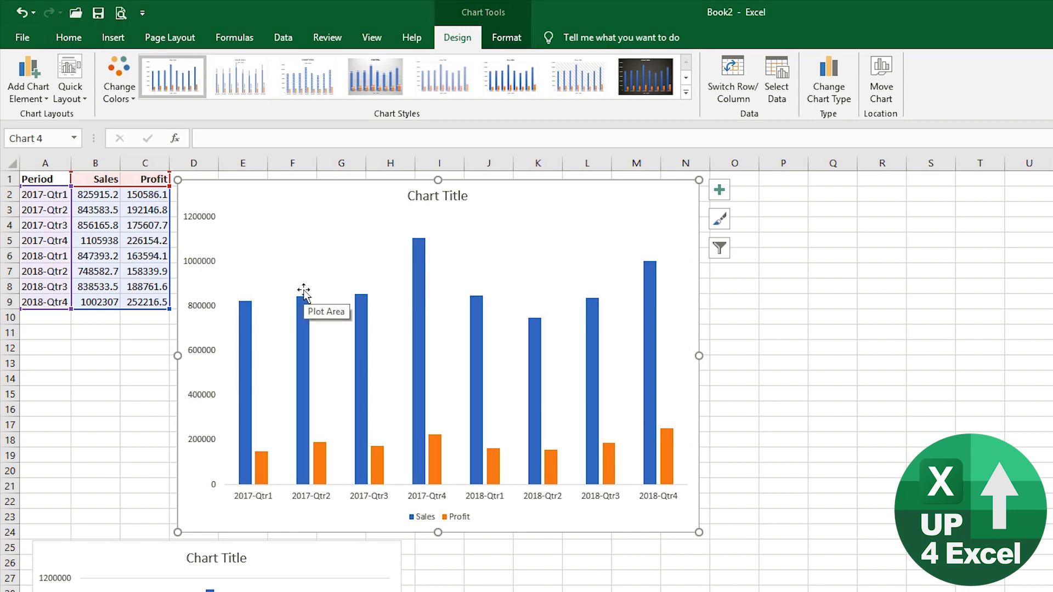
- Hide the primary vertical value axis of the chart
click(201, 263)
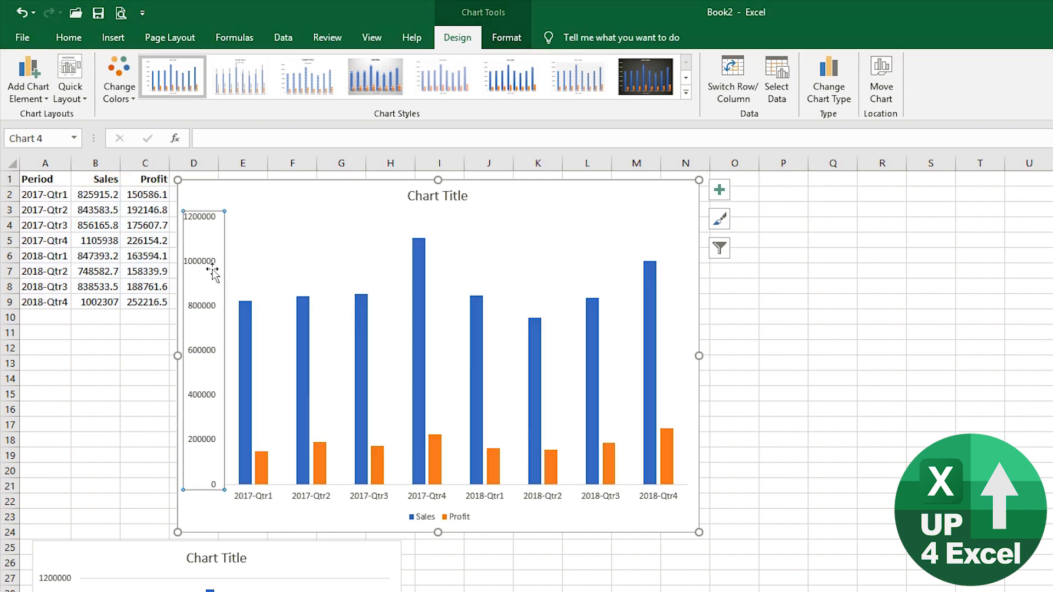
key(Delete)
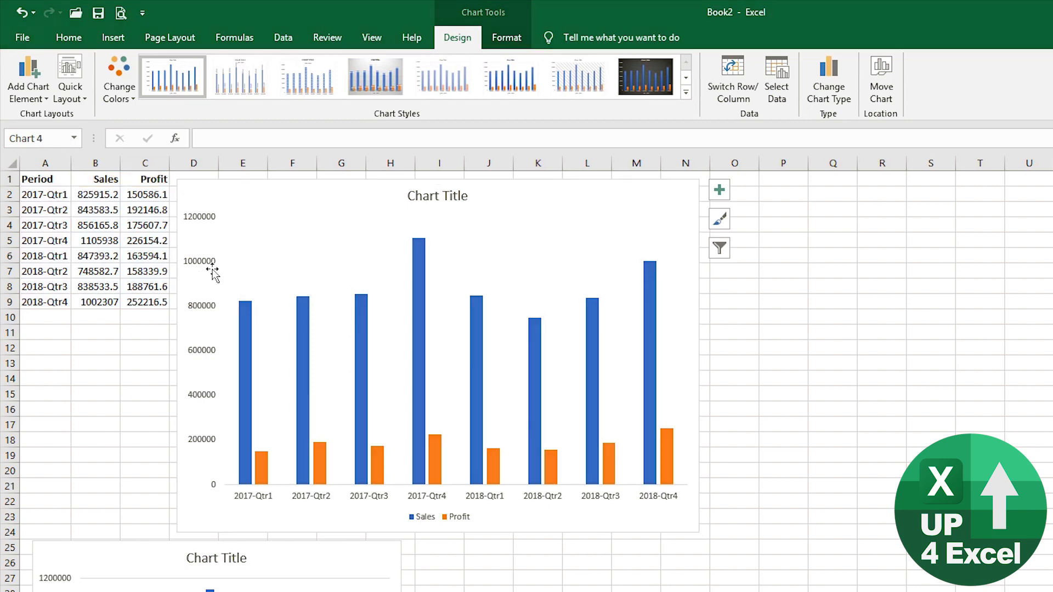
click(22, 13)
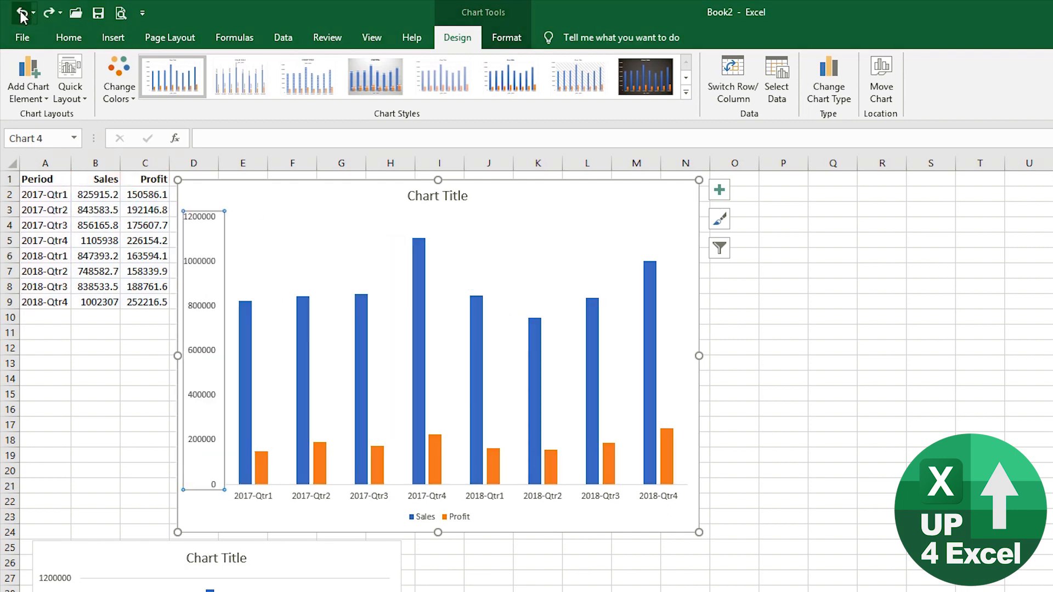
click(26, 89)
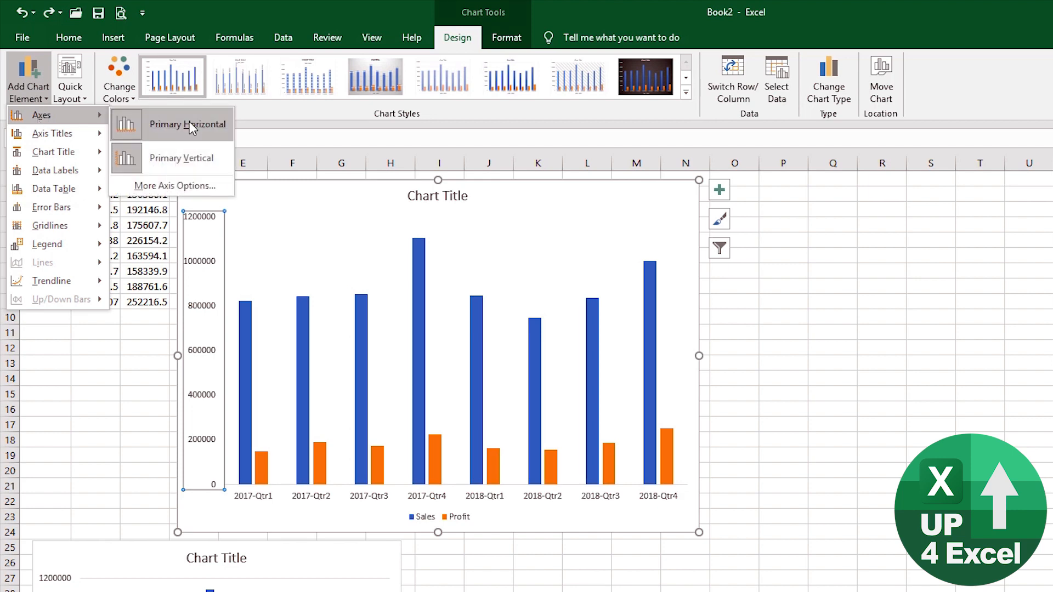
click(169, 163)
key(ctrl+z)
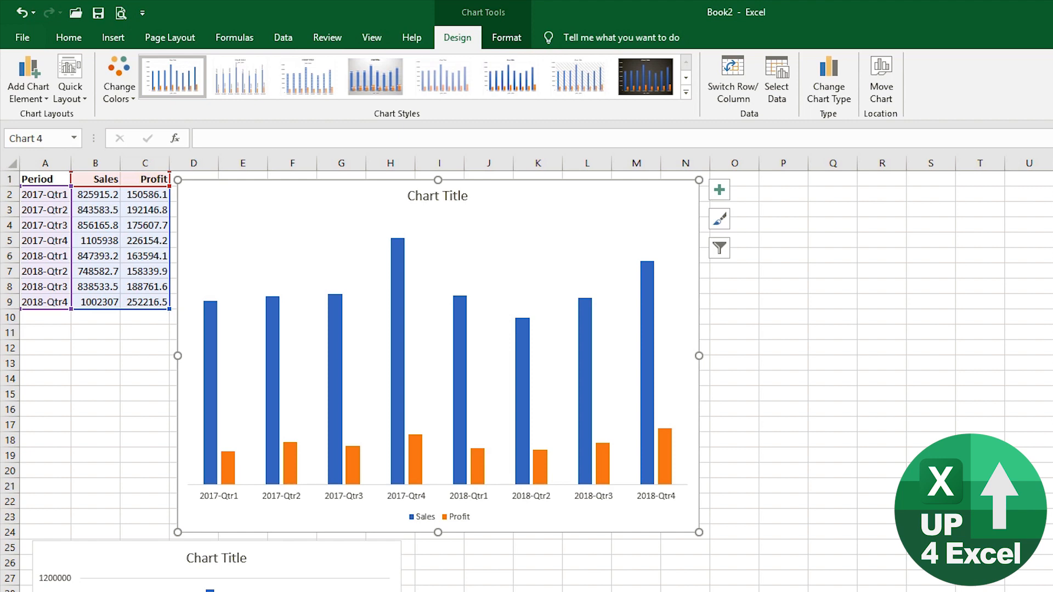
- Move the chart legend to the top position
click(427, 518)
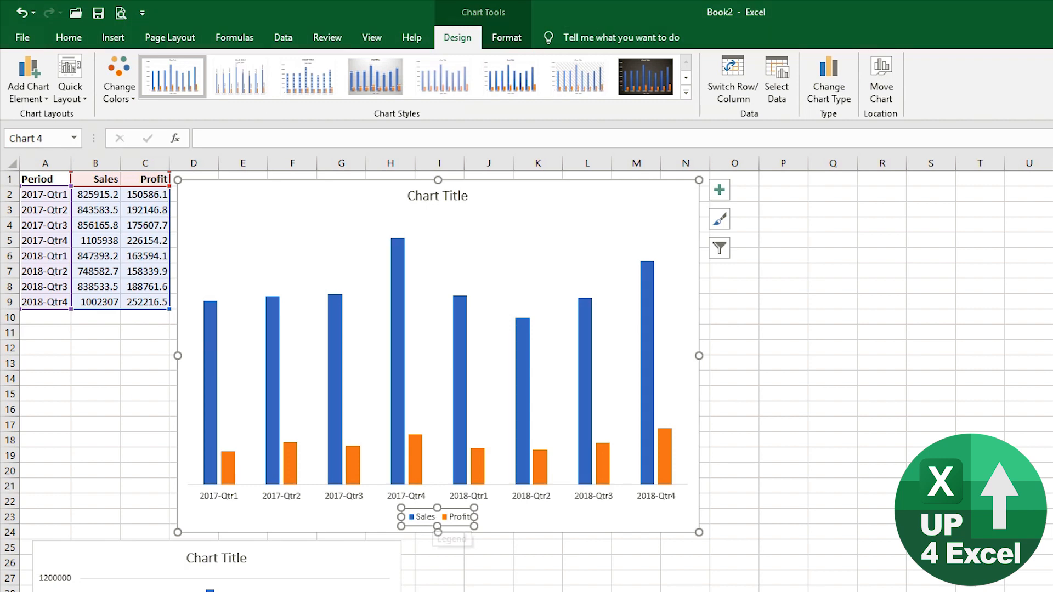
click(40, 92)
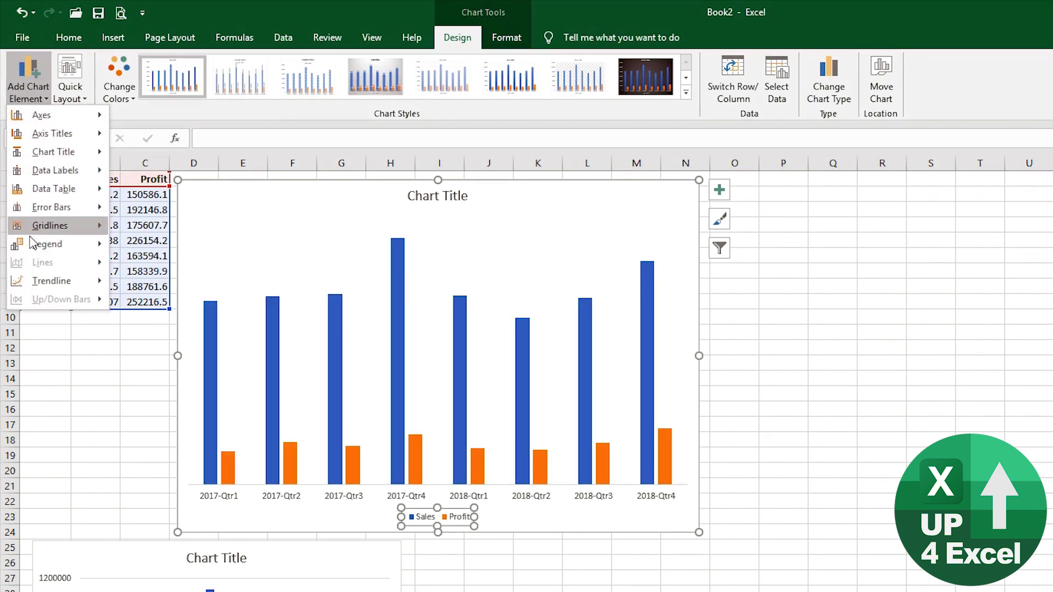
mouse_move(38, 247)
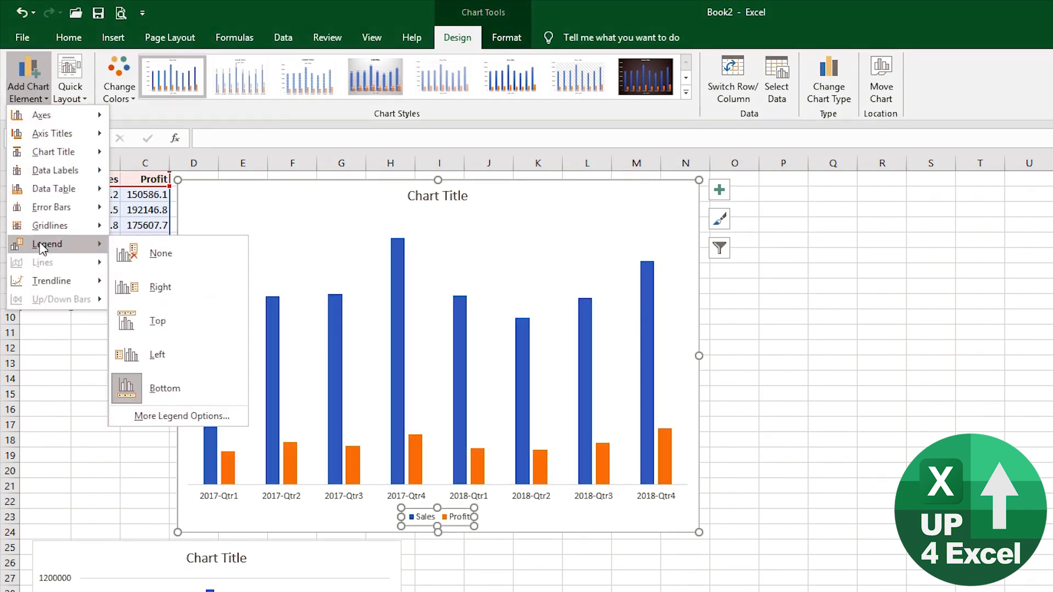
click(170, 317)
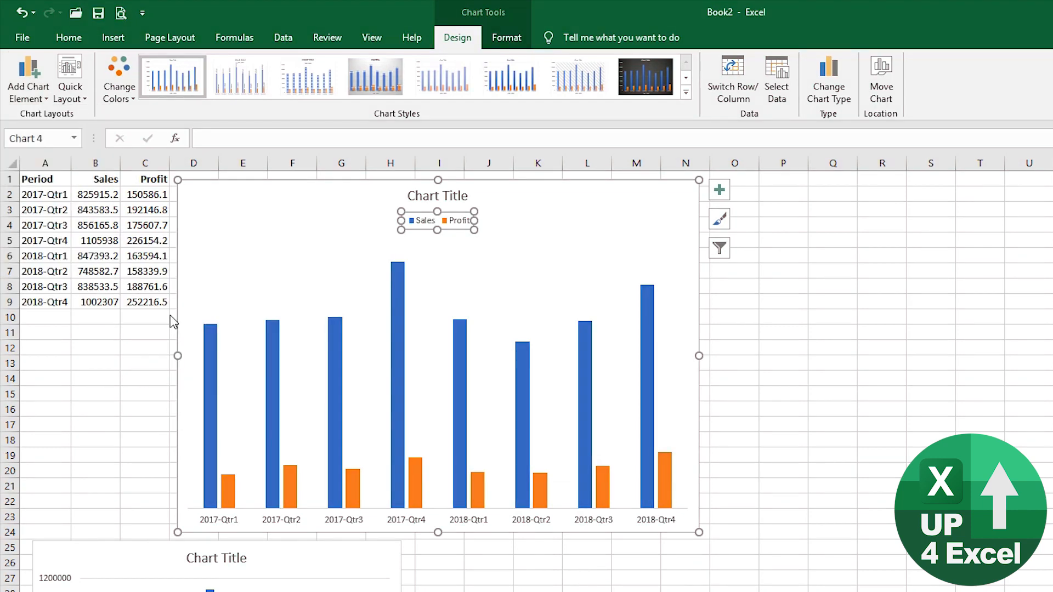
- Replace the default chart title with 'Sales and Profit'
click(433, 196)
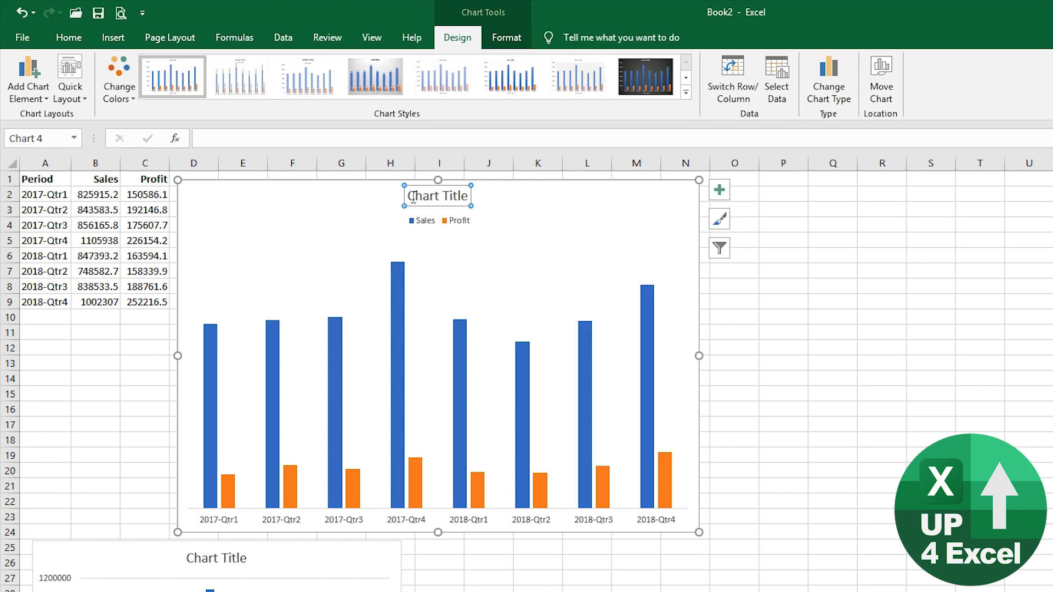
drag(413, 197, 483, 196)
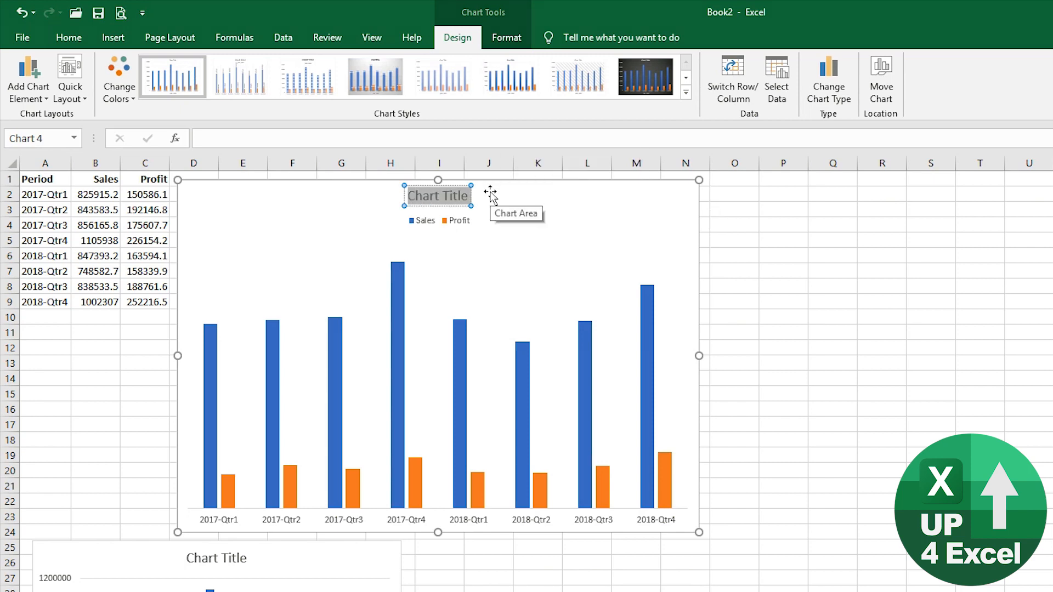
text(Sales)
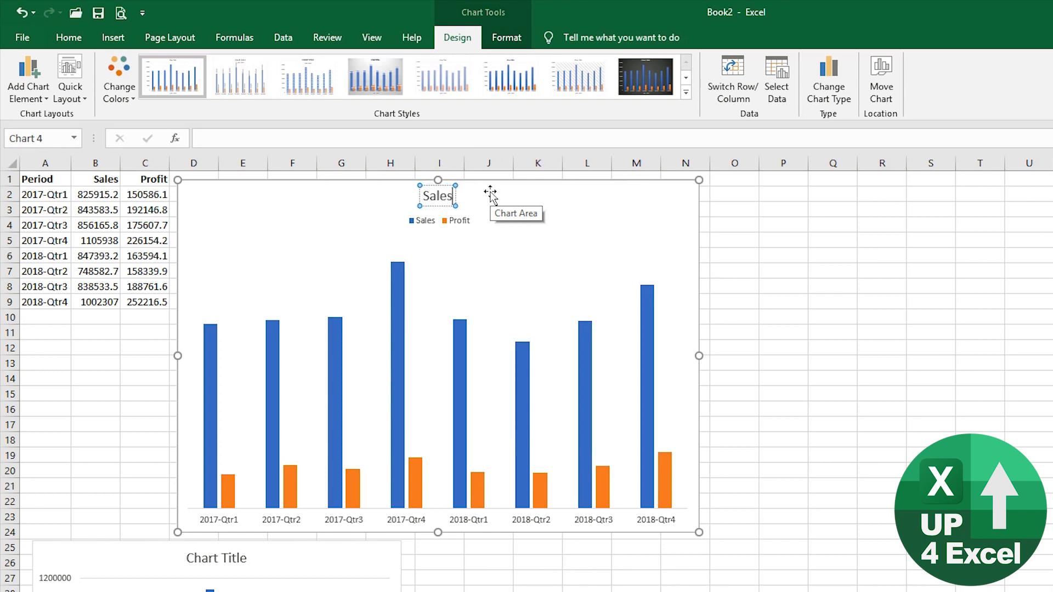
text( and Profit)
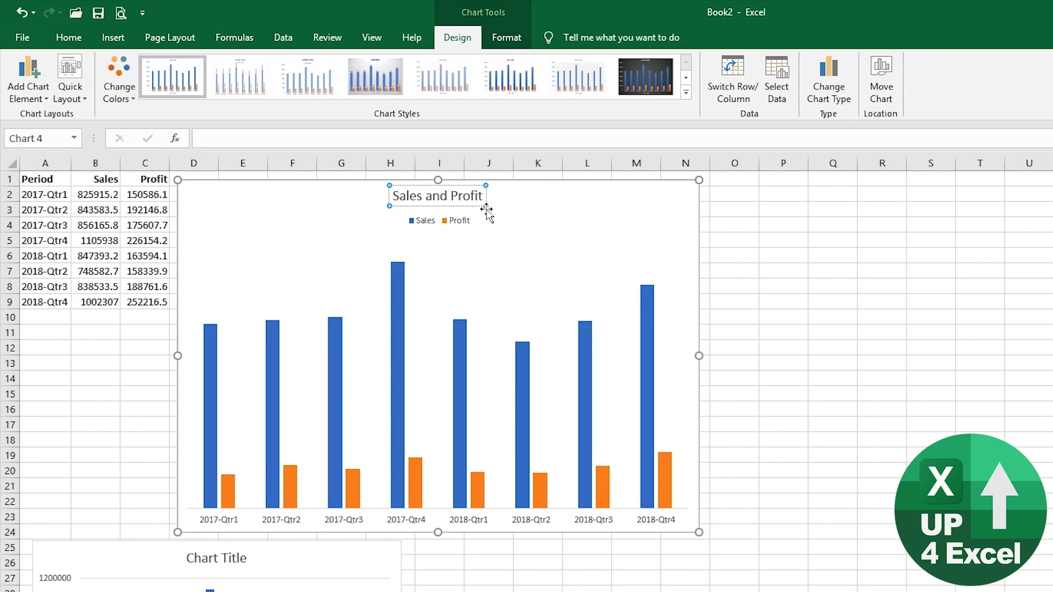
click(528, 220)
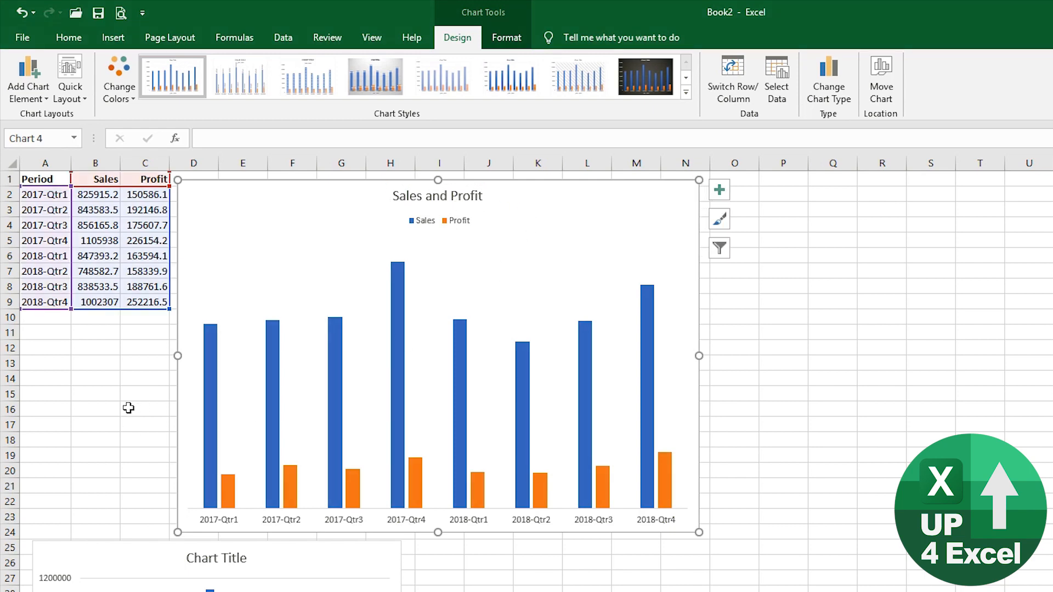
- Enter 'title' in A11 and 'Company Sales and Profit' in B11
click(52, 330)
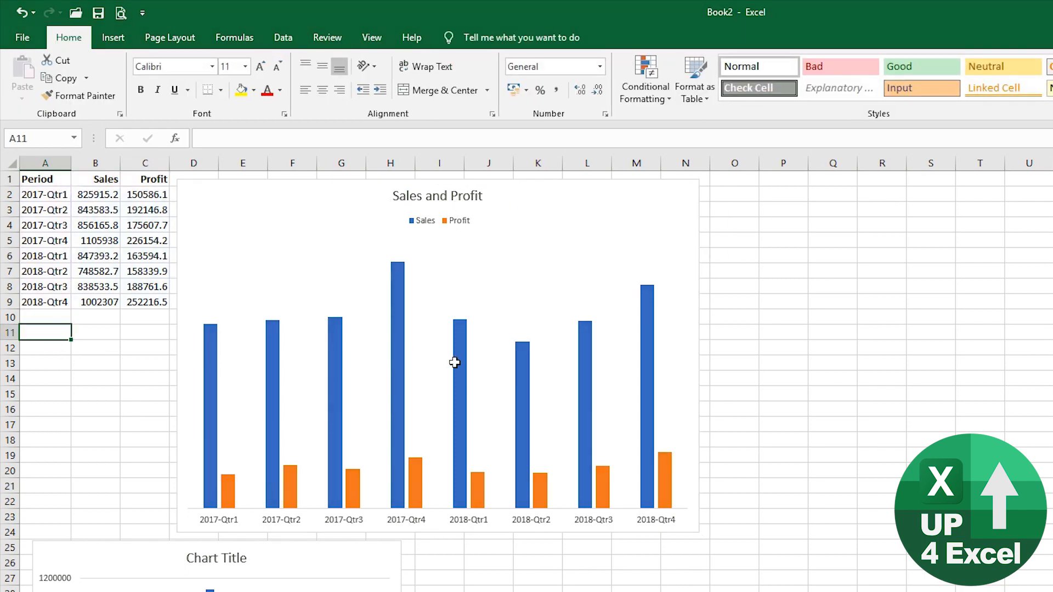
text(tit)
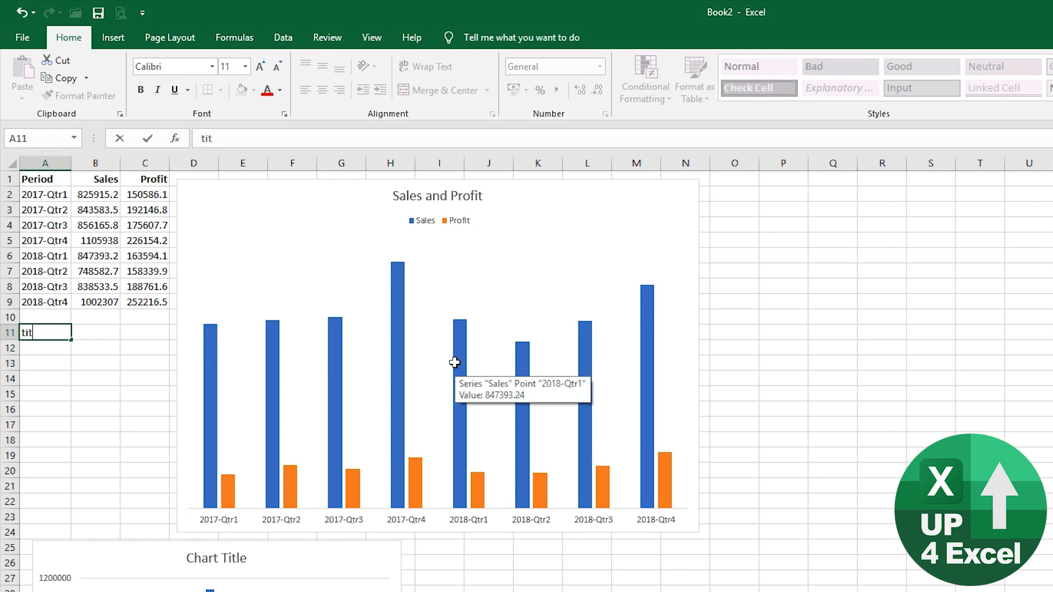
text(le)
key(Tab)
text(Com)
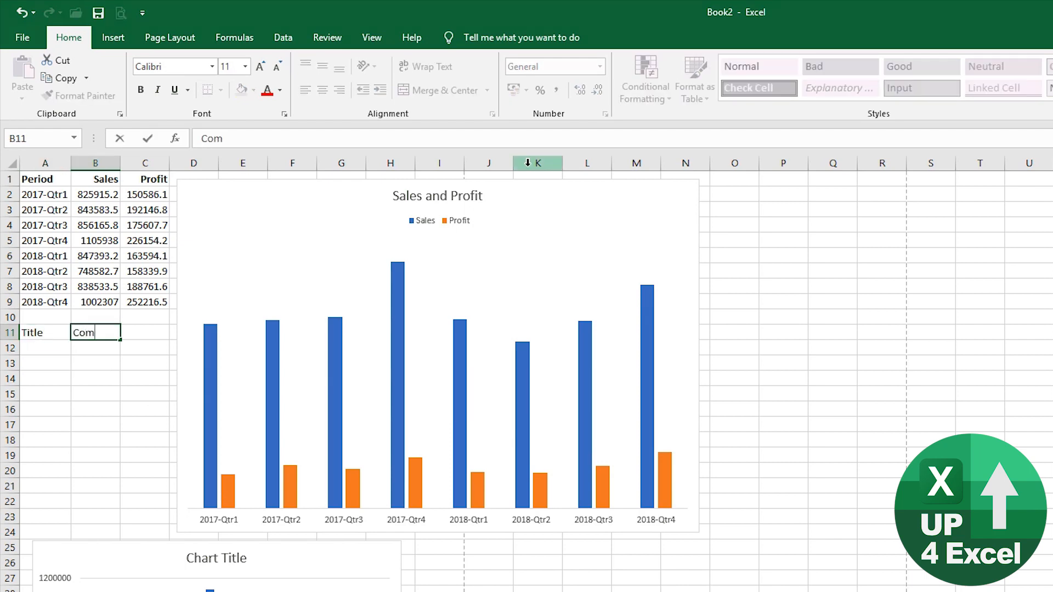
text(pany Sales)
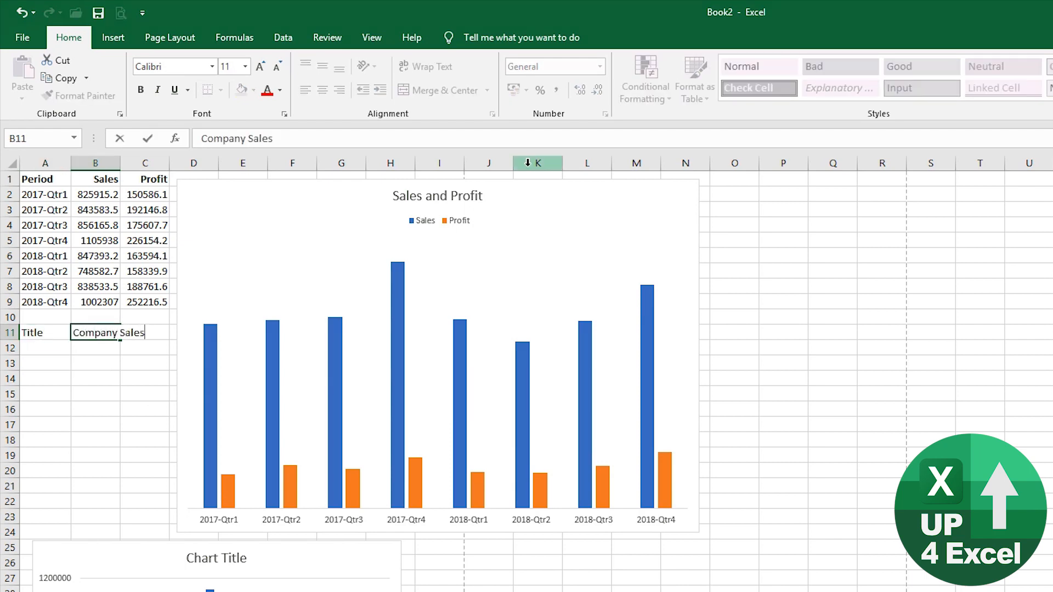
text( and Profi)
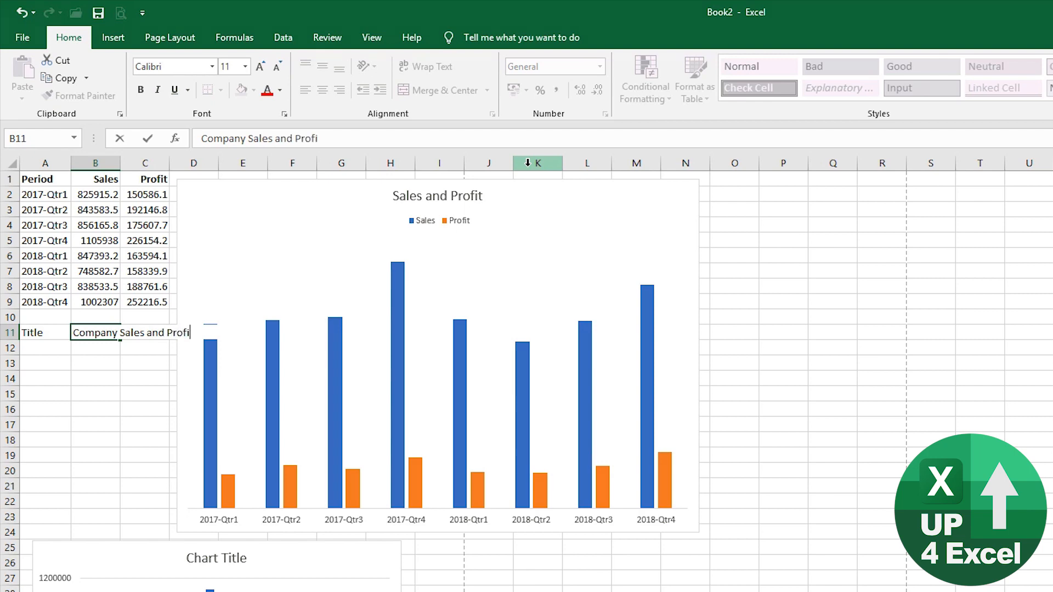
text(t)
key(Return)
key(Up)
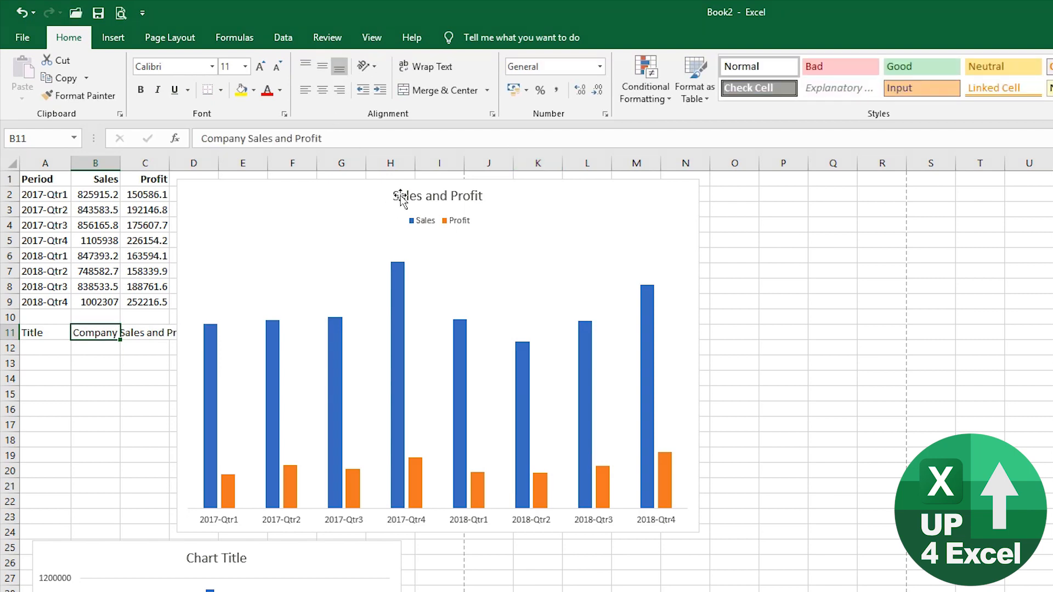
click(400, 196)
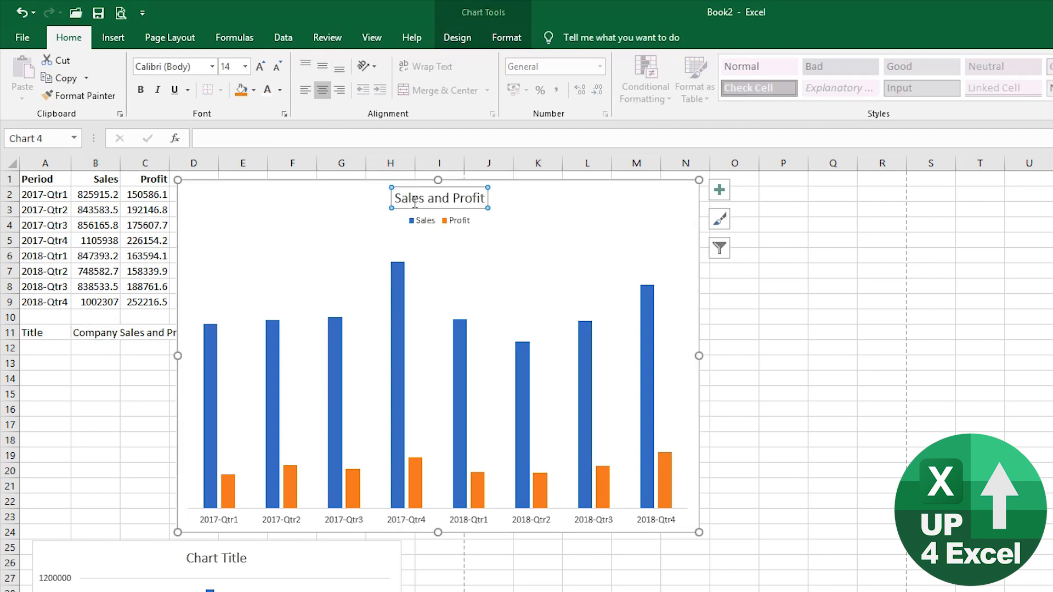
- Link the chart title to B11 with =Start!$B$11 and shift it slightly left
click(196, 138)
text(=)
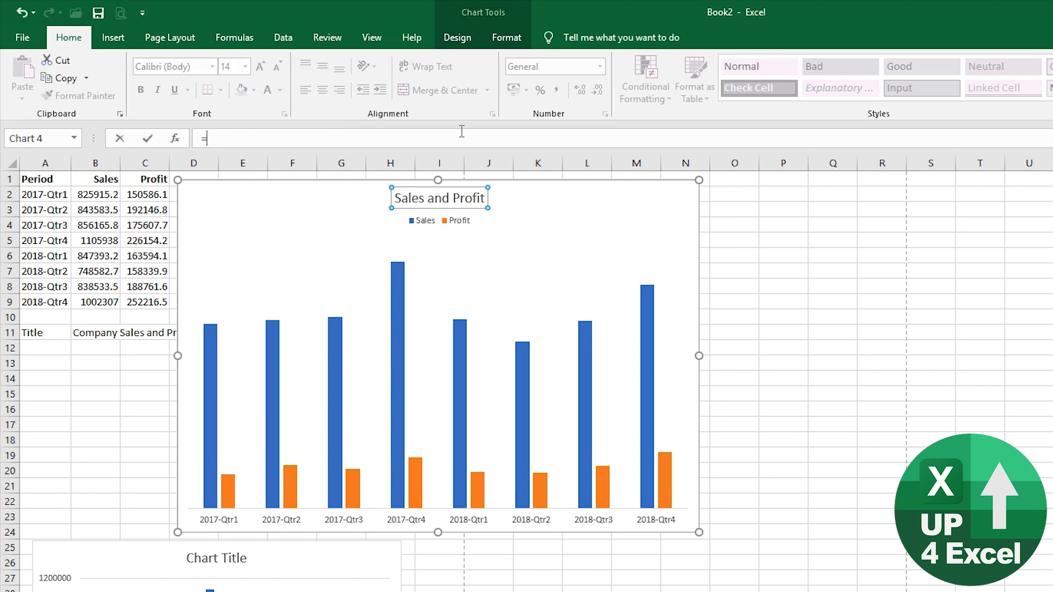
click(86, 333)
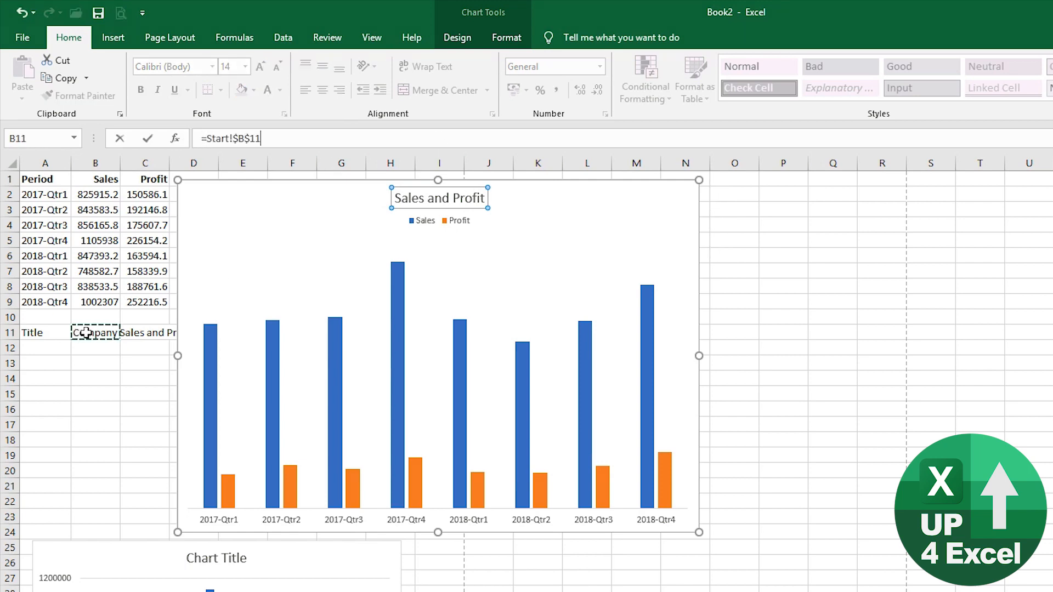
key(Return)
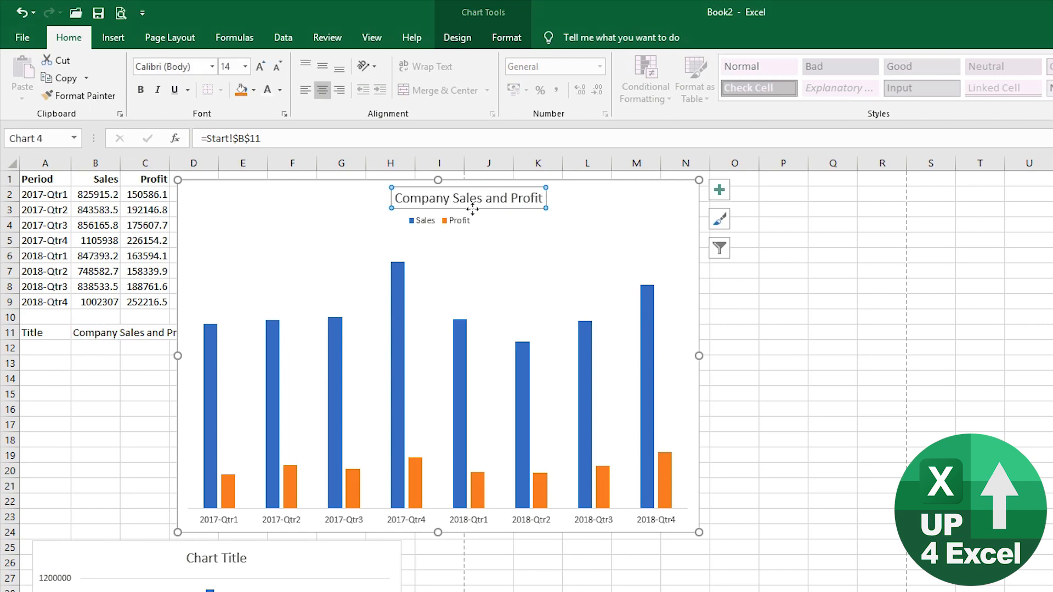
drag(472, 209, 435, 209)
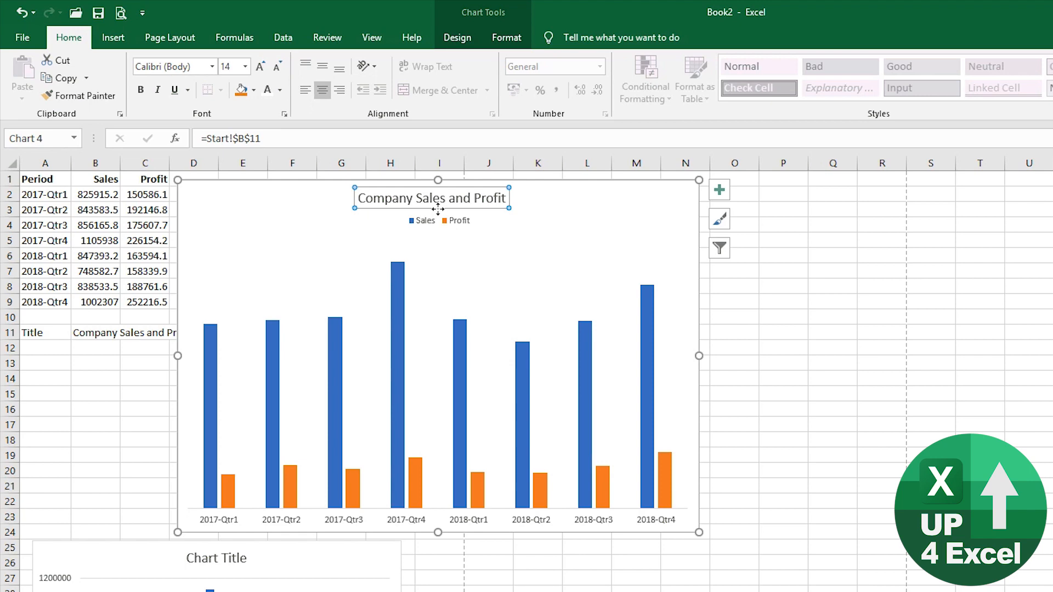
click(107, 332)
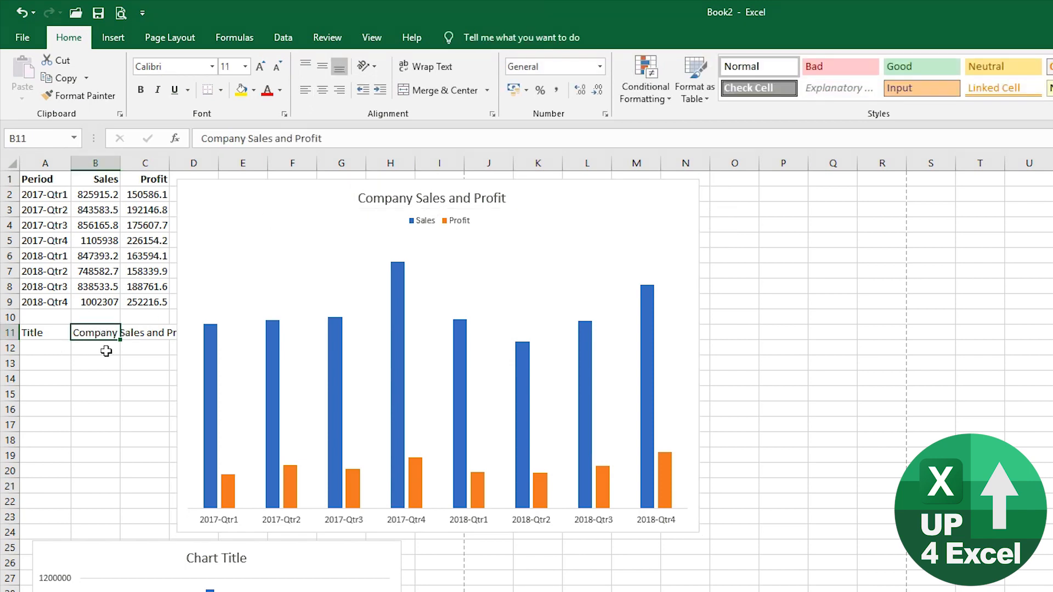
- Test-edit B11 by inserting an 'x' before Sales, then remove it again
key(F2)
key(ctrl+Left)
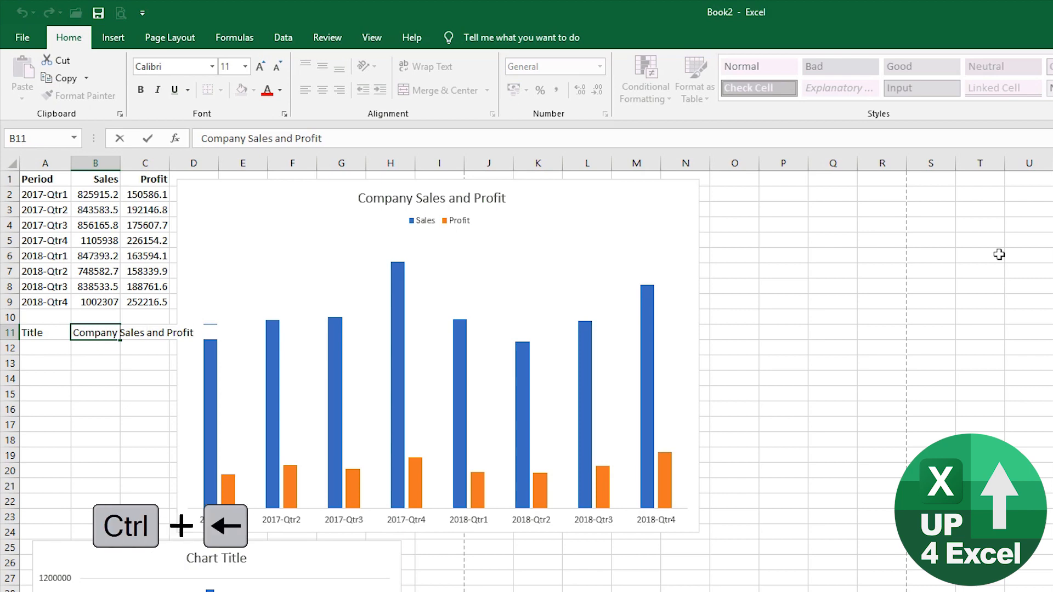
key(ctrl+Left)
key(ctrl+Left)
text(x)
key(Return)
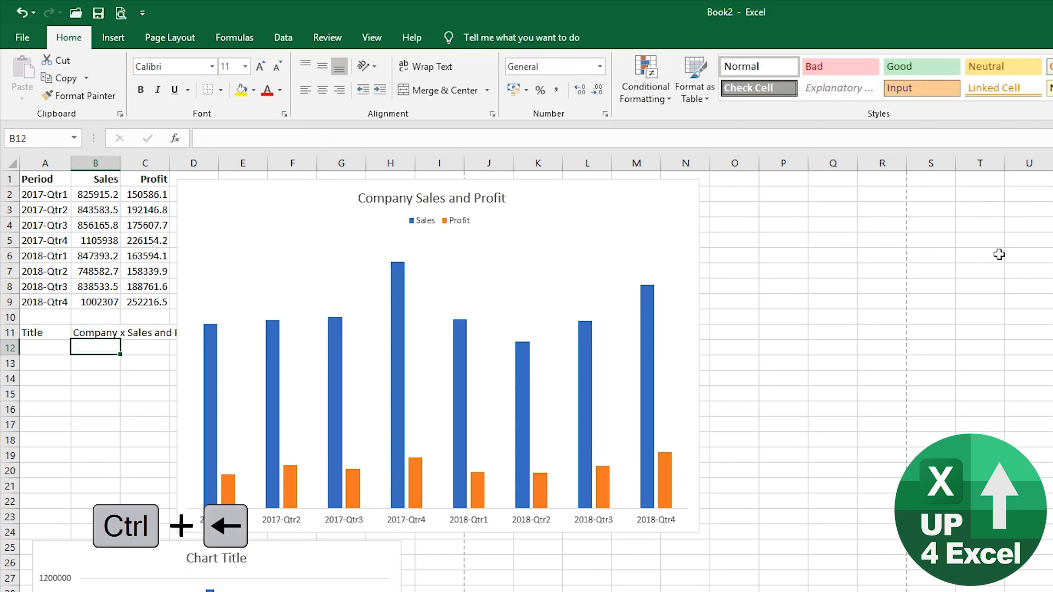
key(Up)
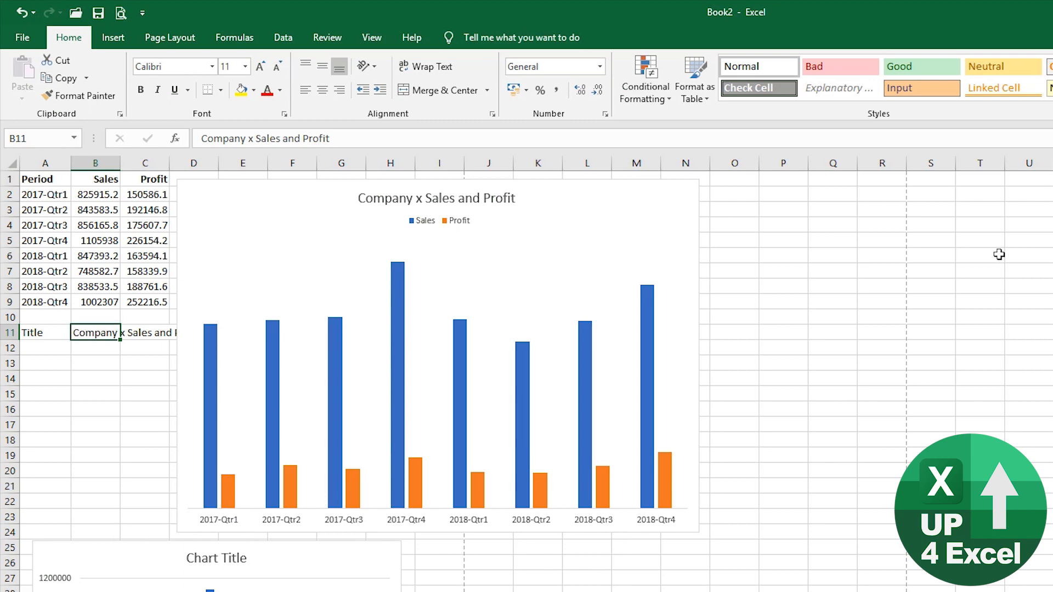
key(F2)
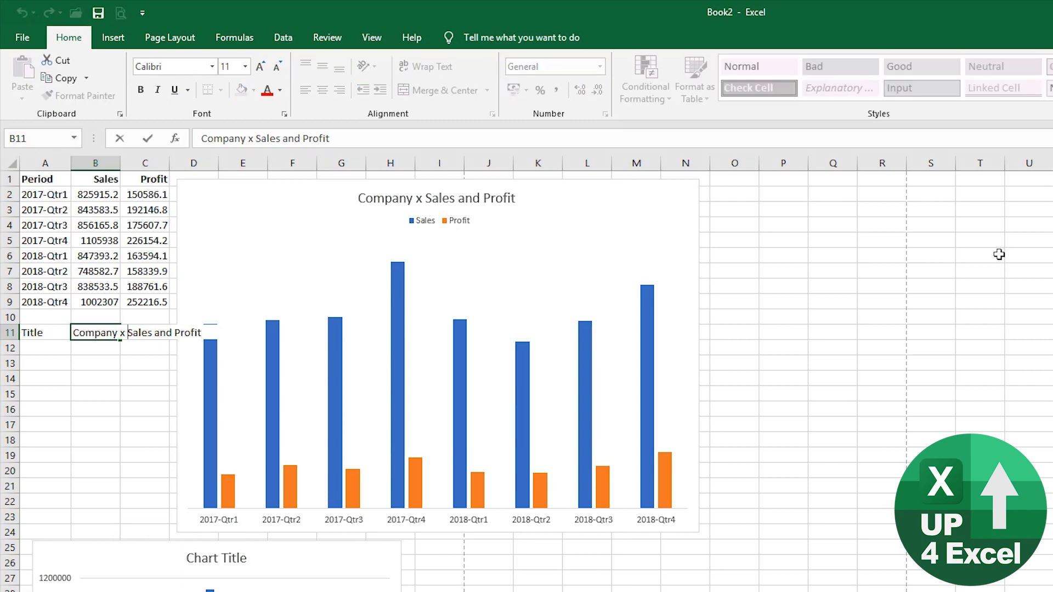
key(BackSpace)
key(BackSpace)
key(Return)
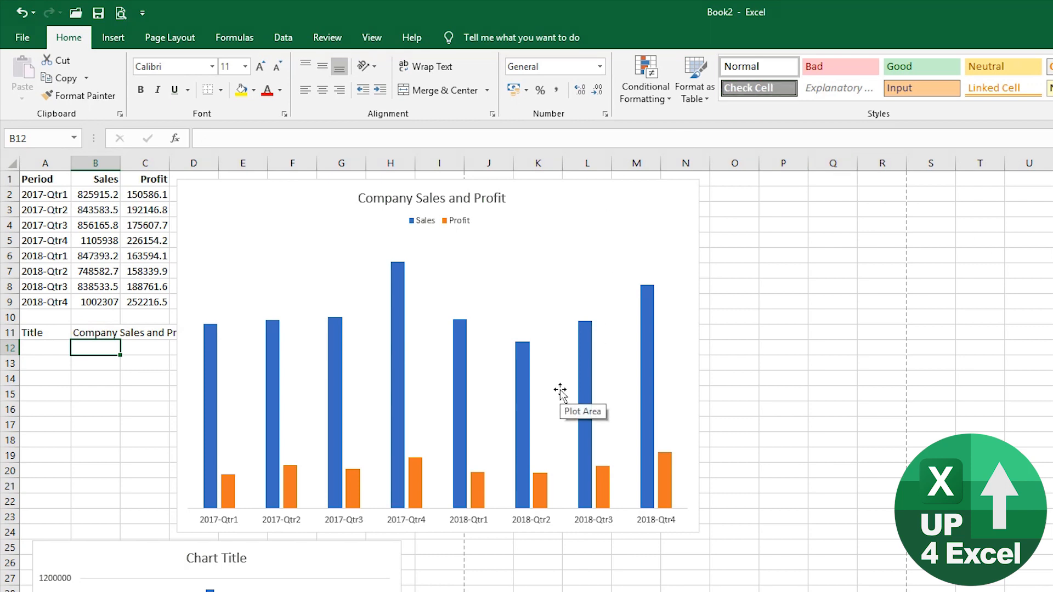
- Delete 'Company ' from B11 so it reads 'Sales and Profit'
key(Up)
key(F2)
key(shift+Home)
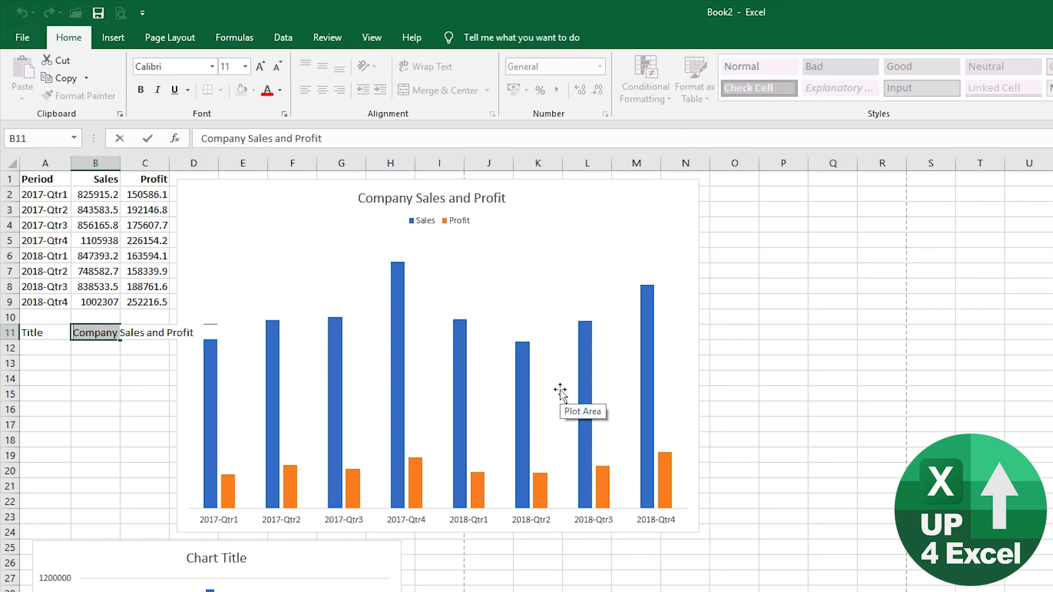
key(BackSpace)
key(Return)
key(Up)
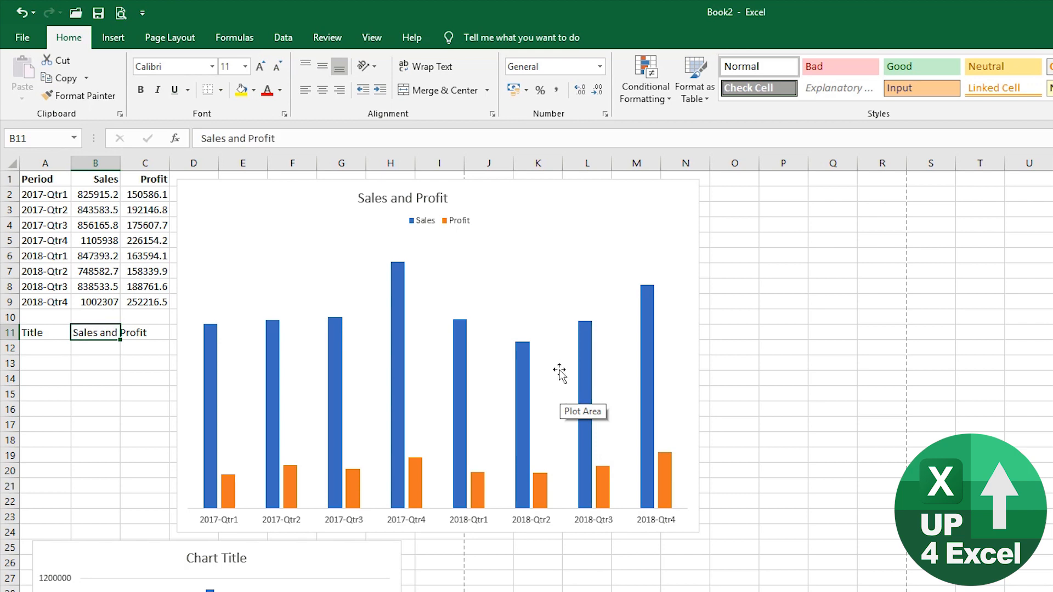
click(431, 210)
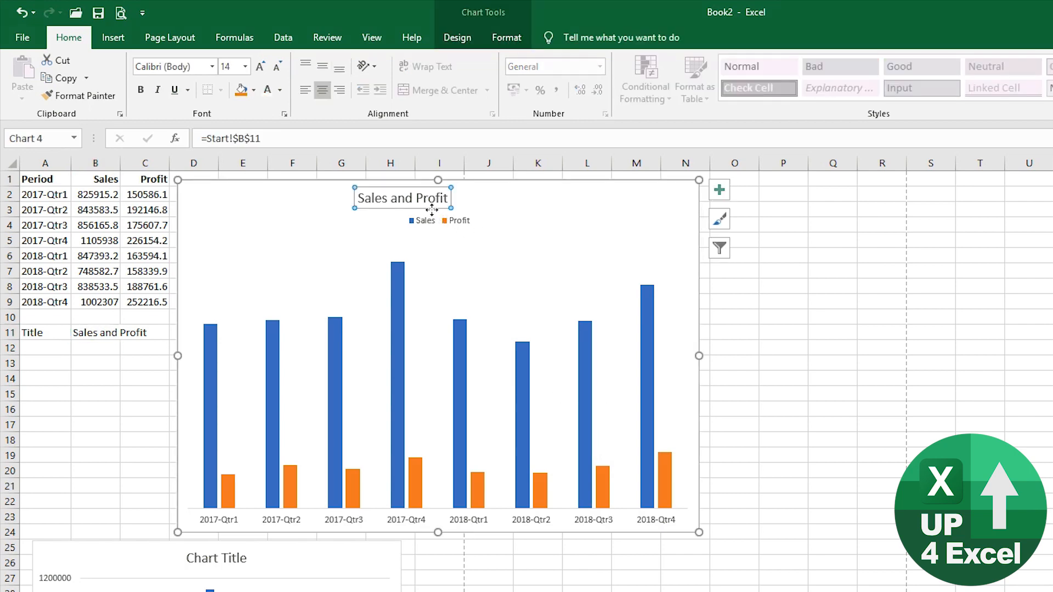
- Make the chart title 24 pt bold and recentre it over the plot
drag(432, 210, 463, 212)
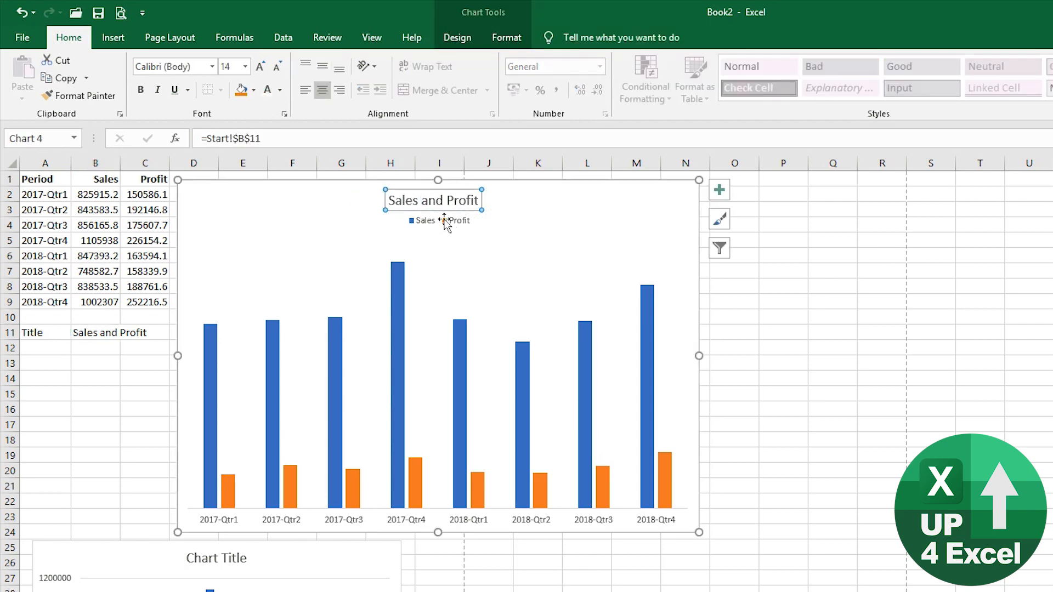
click(261, 67)
click(261, 67)
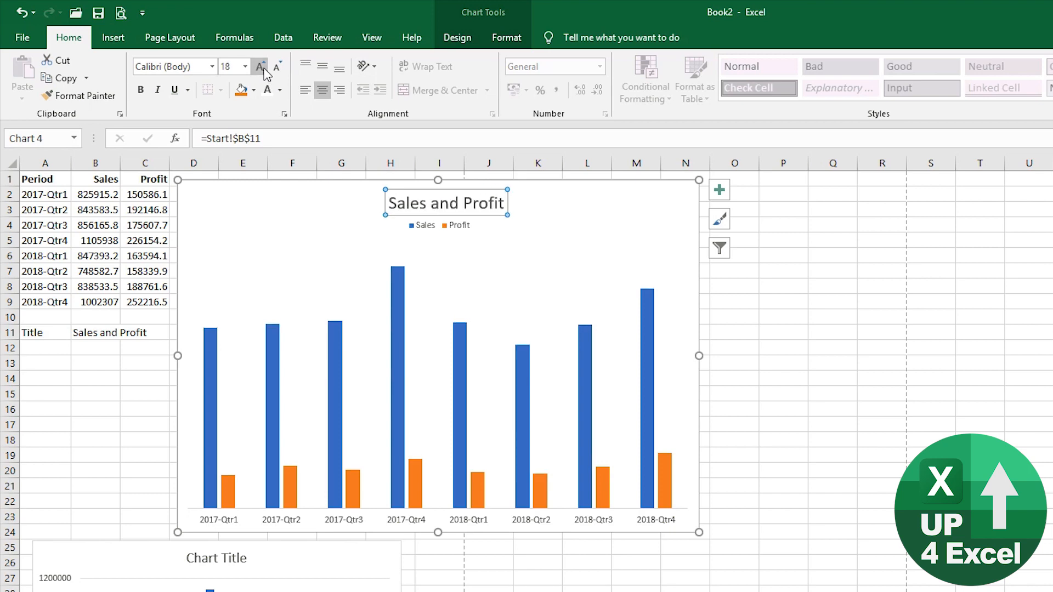
click(261, 67)
click(261, 67)
click(261, 67)
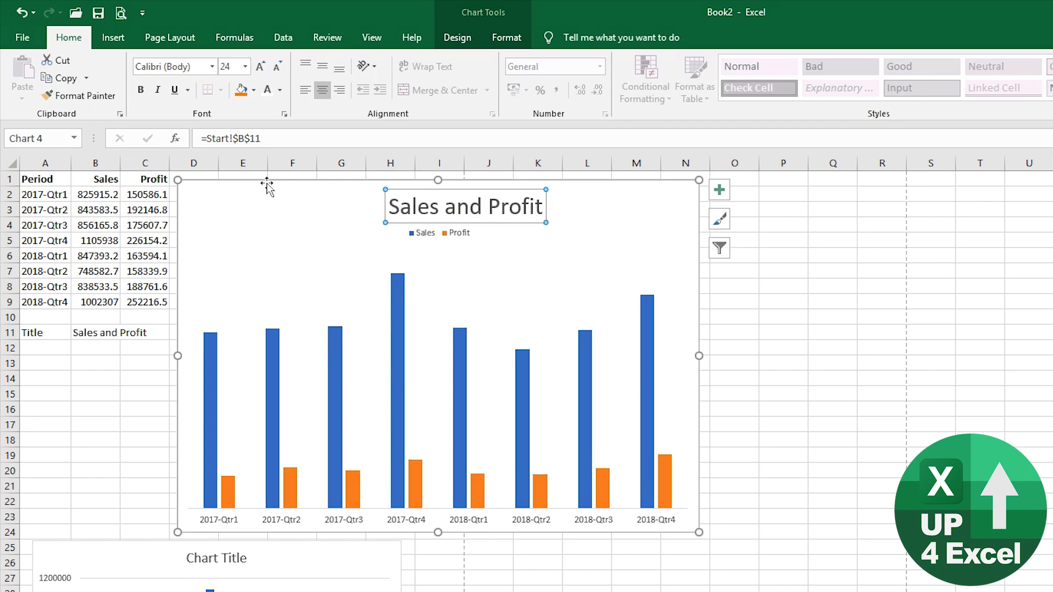
click(141, 89)
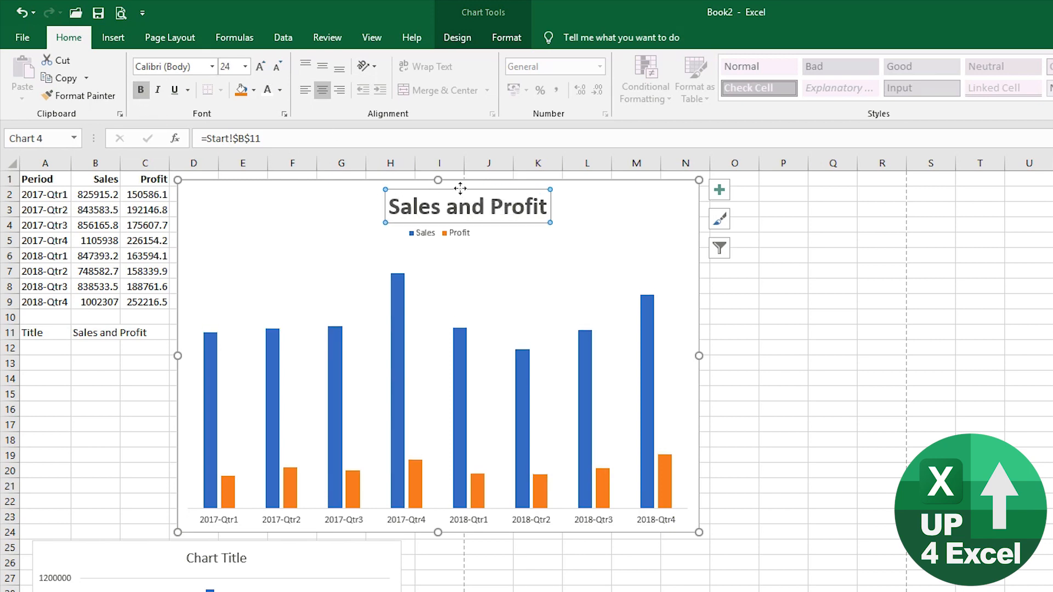
drag(462, 189, 433, 190)
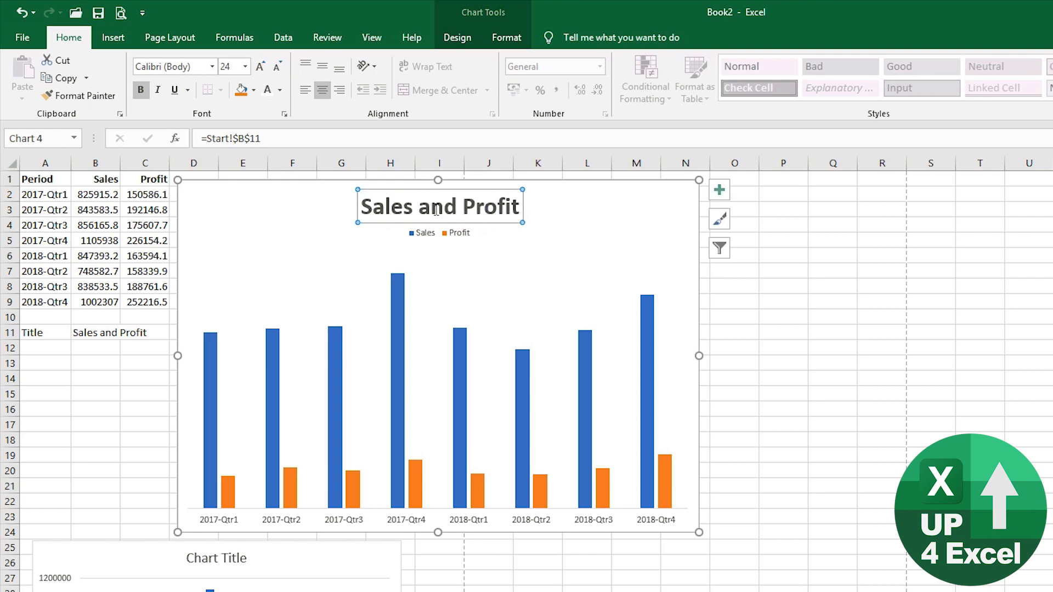
- Enlarge the legend text to 10.5 pt, bold it, and move it up toward the title
click(438, 233)
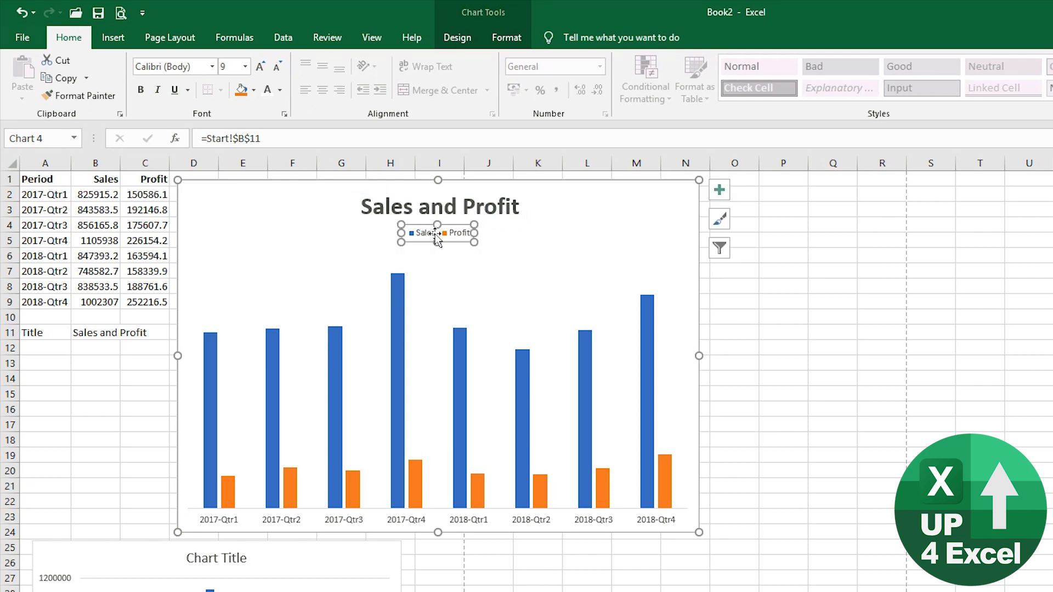
click(260, 67)
click(260, 66)
click(140, 90)
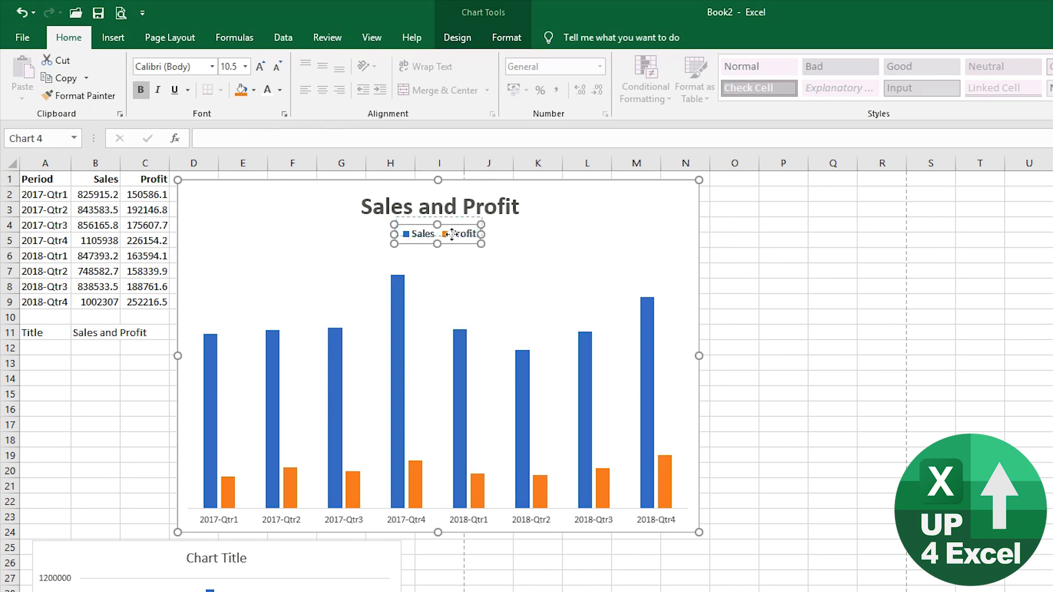
drag(446, 241, 449, 235)
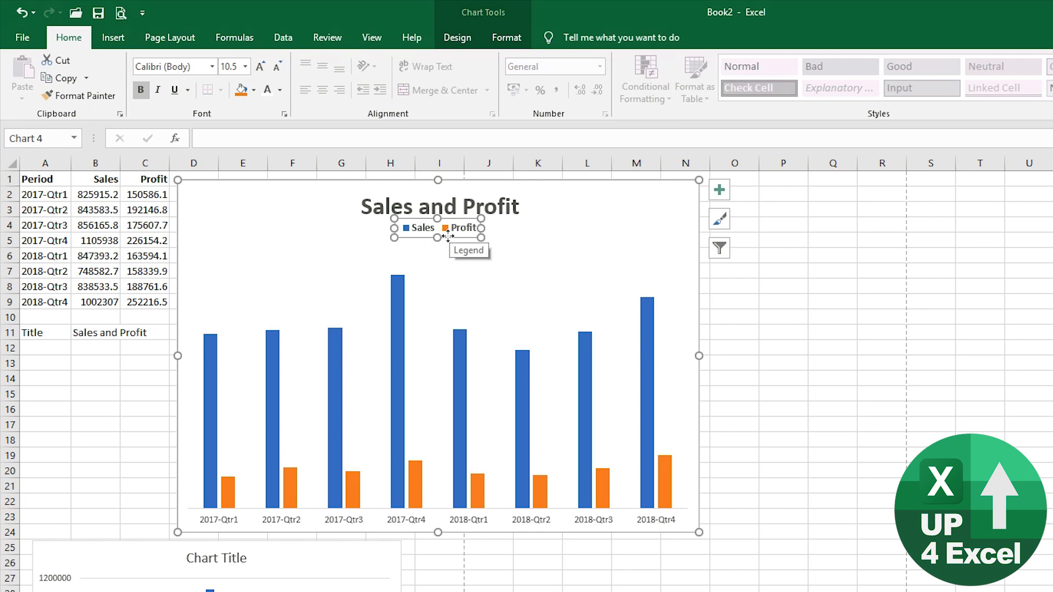
click(596, 229)
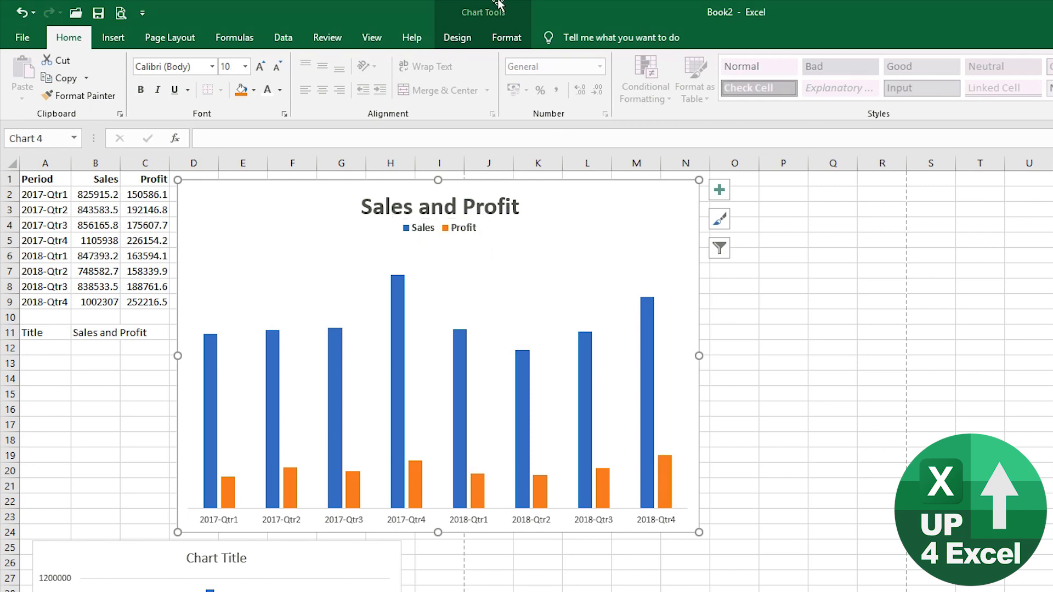
- Select the horizontal category axis and set its quarter labels to bold 11 pt
click(506, 38)
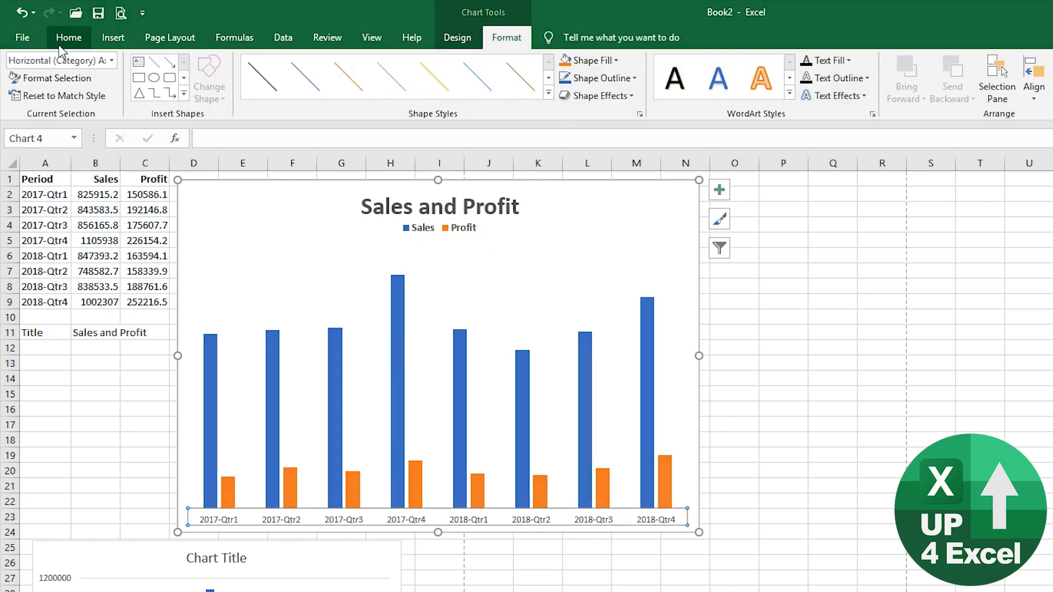
click(82, 40)
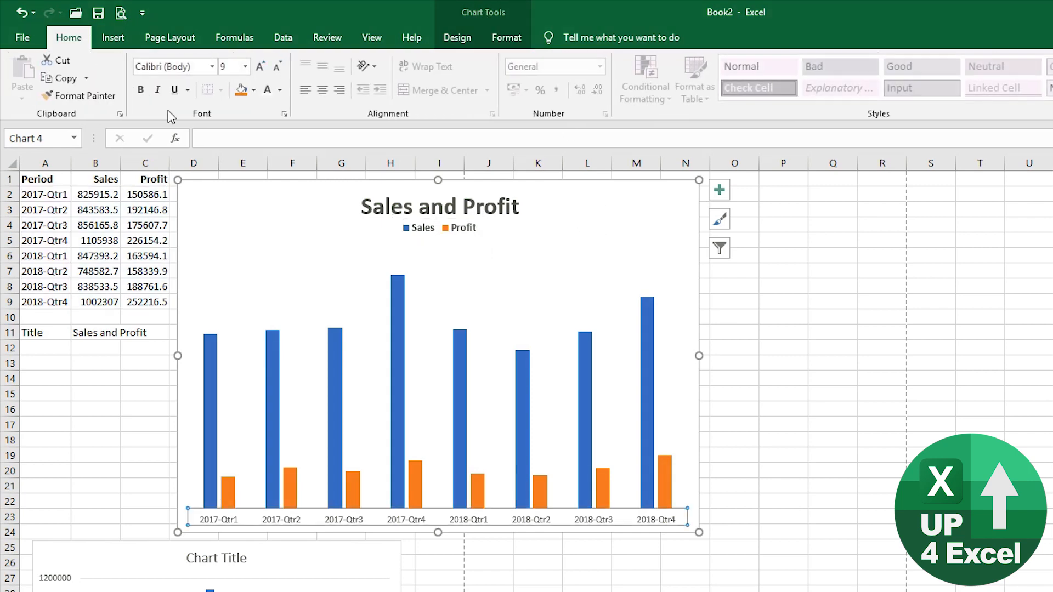
click(246, 67)
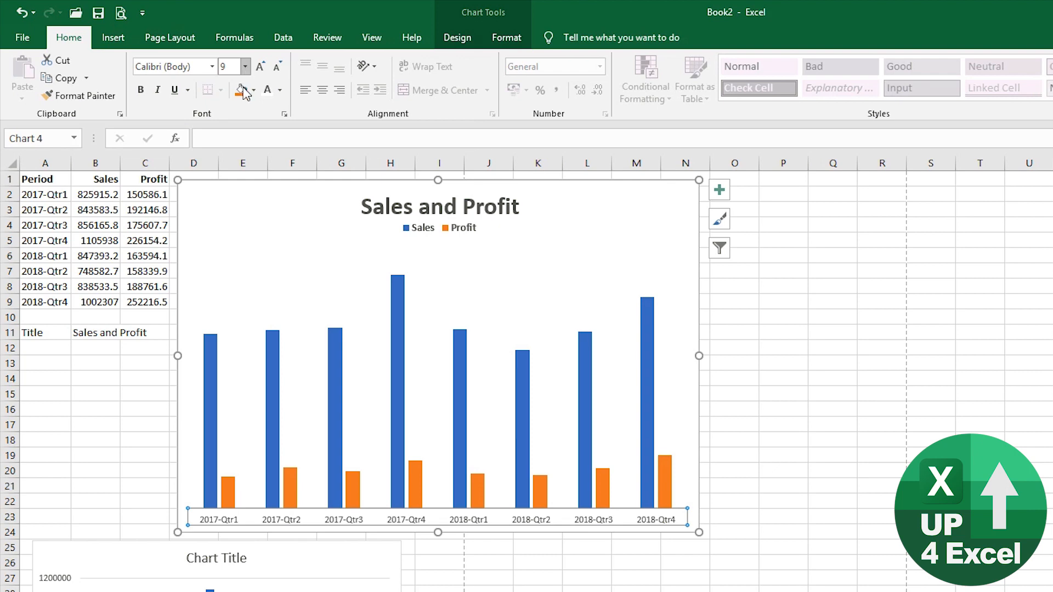
click(140, 91)
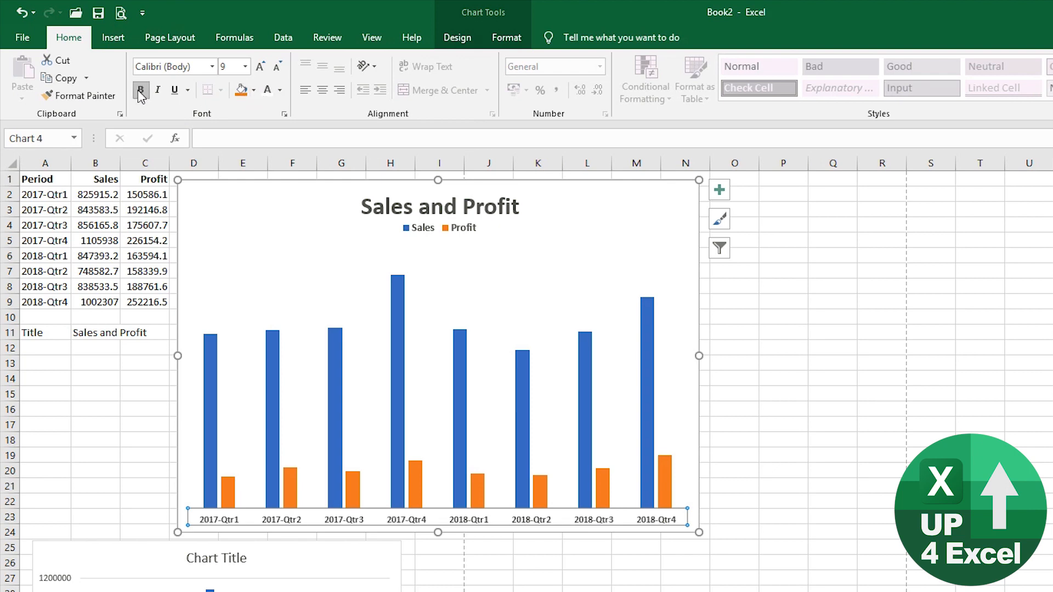
click(260, 67)
click(261, 67)
click(261, 67)
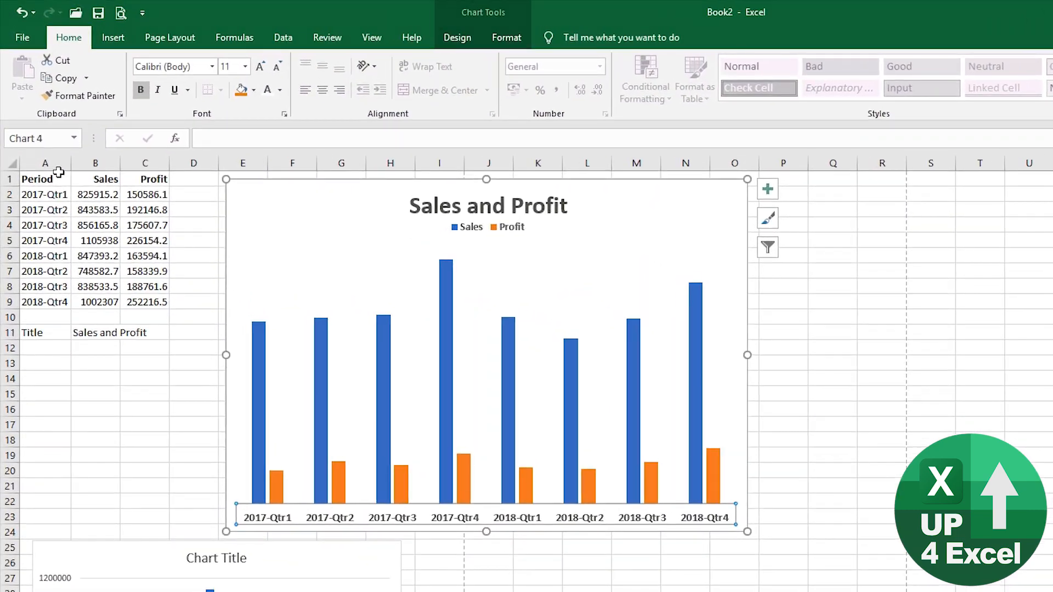
- With A2 selected, narrow column A and deepen row 2 until 2017-Qtr1 wraps onto two lines
click(51, 198)
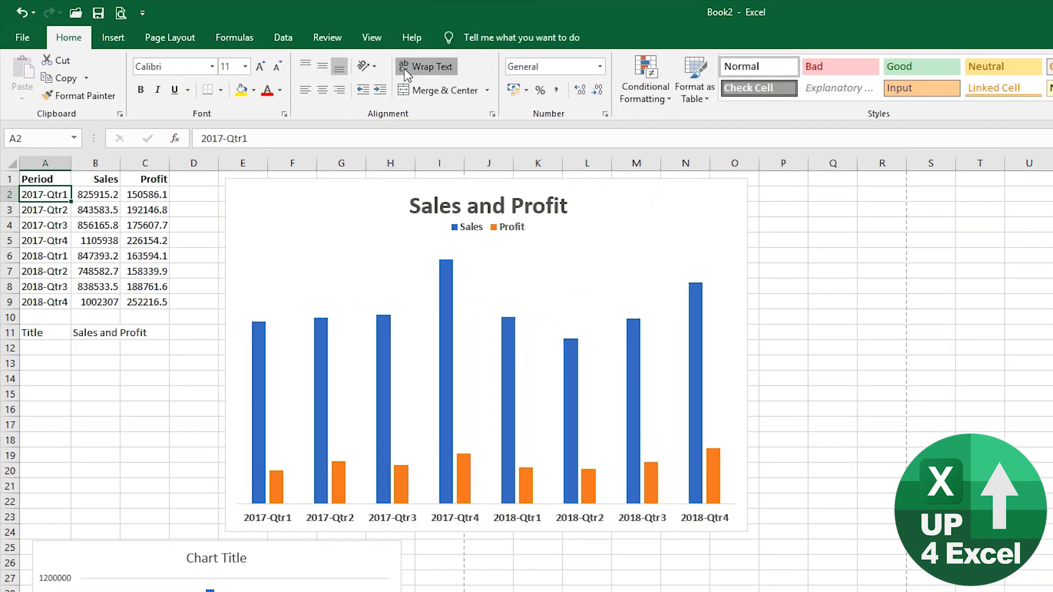
drag(71, 163, 57, 163)
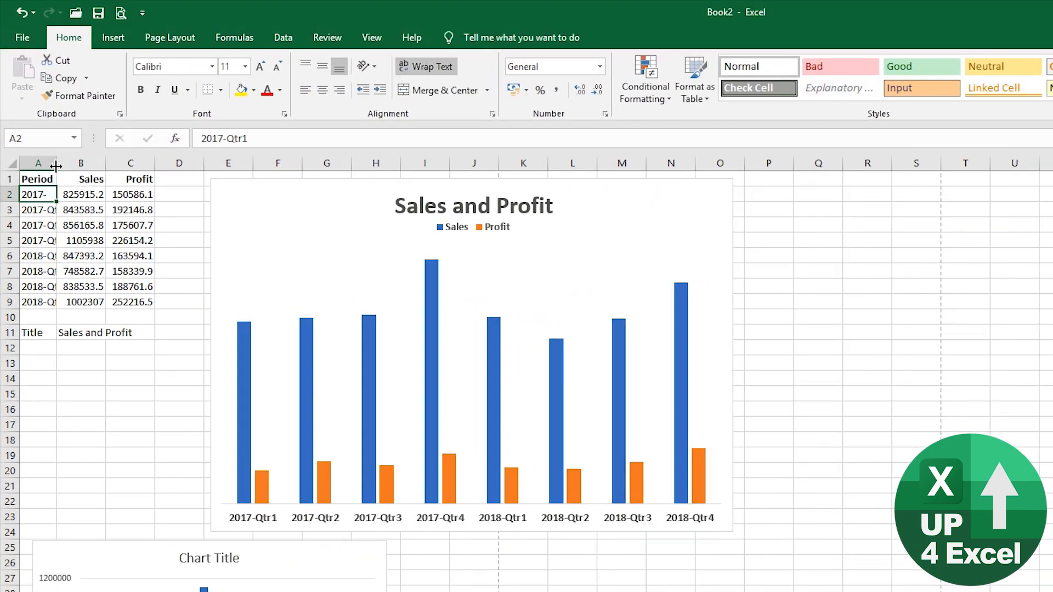
drag(9, 201, 9, 222)
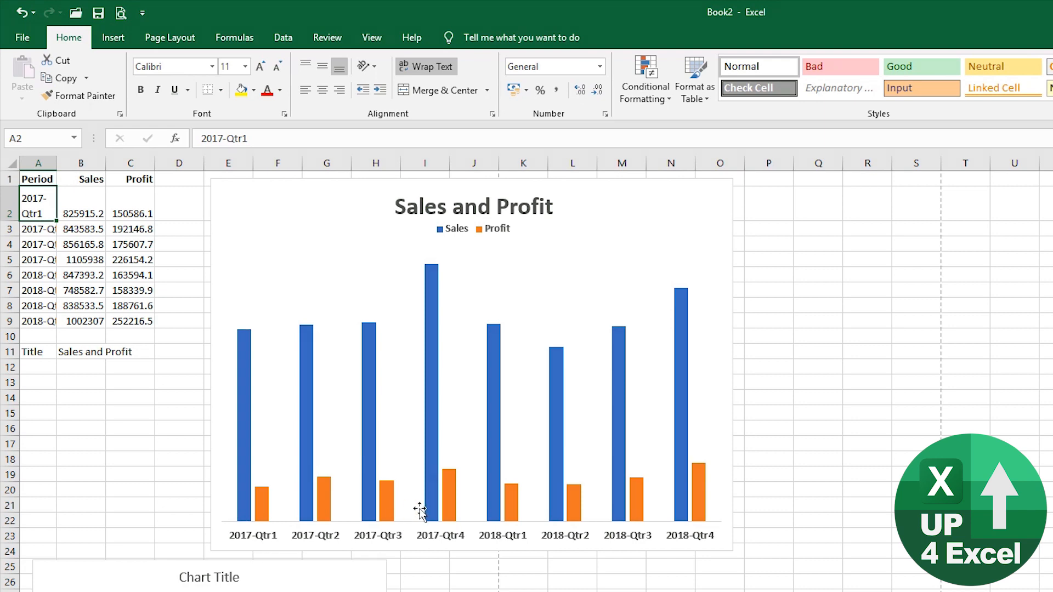
- Undo the column and row resizing, then edit D2's formula ="Q"&RIGHT(A2,1)&CHAR(10)&LEFT(A2,4)
key(ctrl+z)
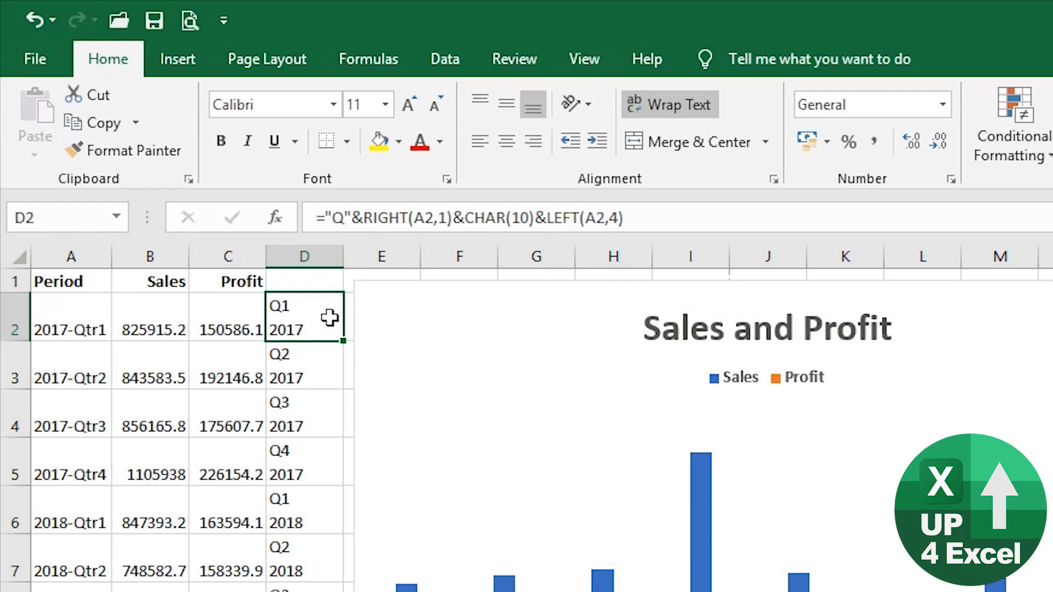
click(362, 219)
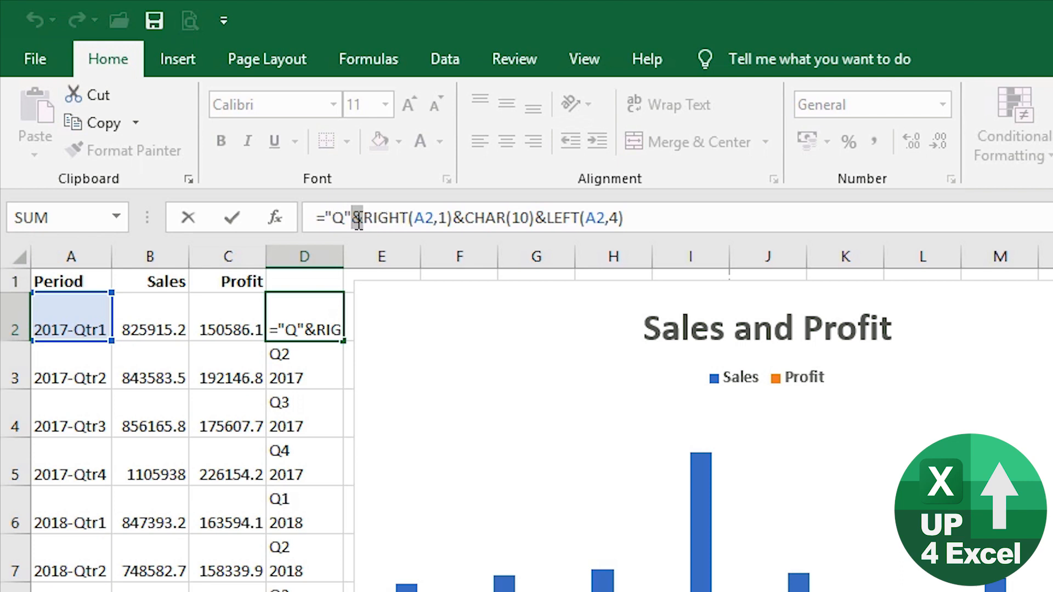
double_click(379, 218)
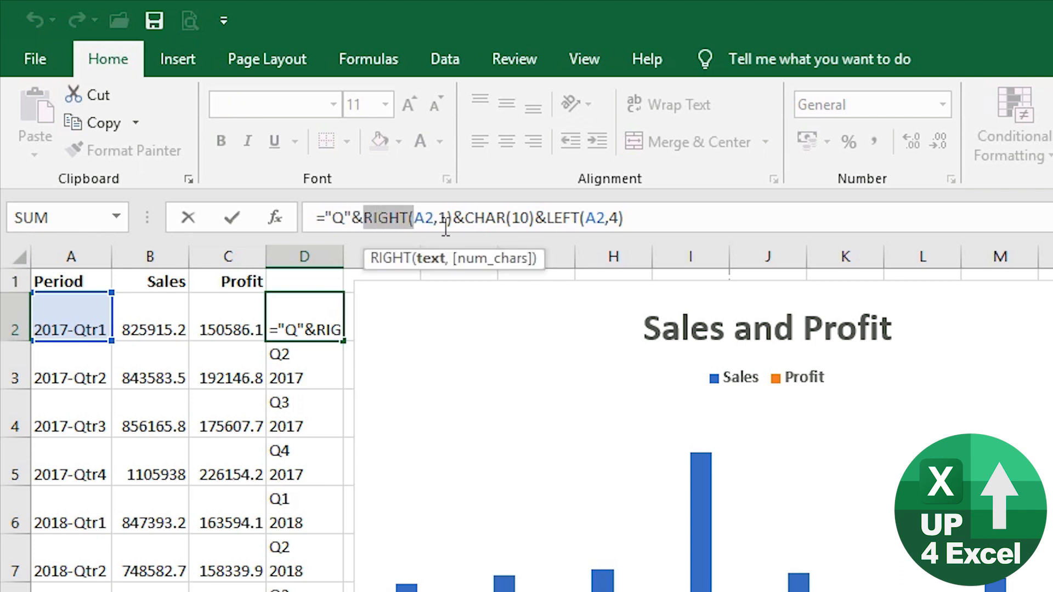
click(444, 219)
double_click(446, 219)
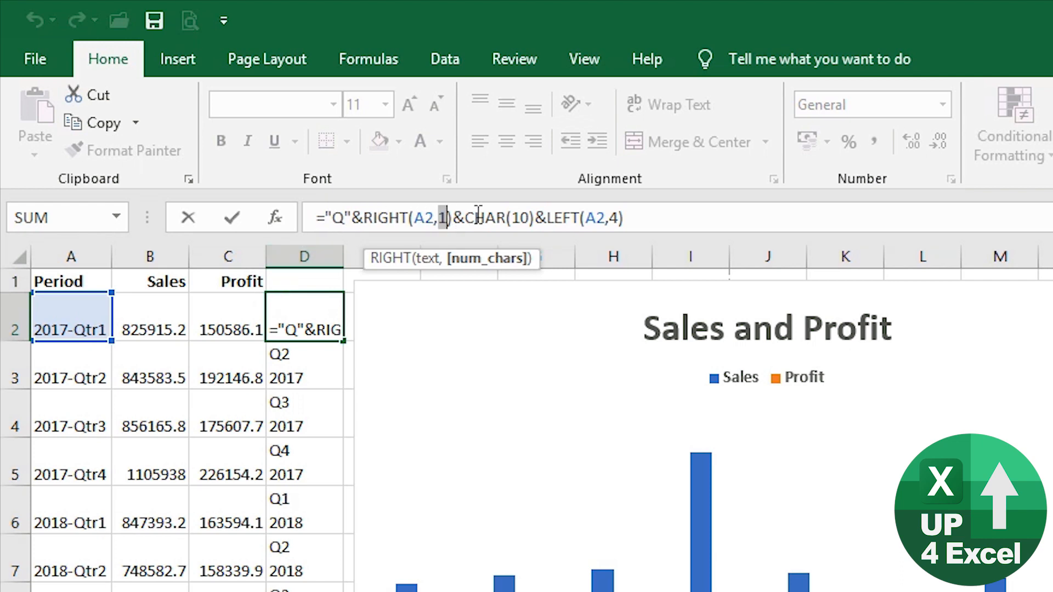
drag(465, 217, 538, 216)
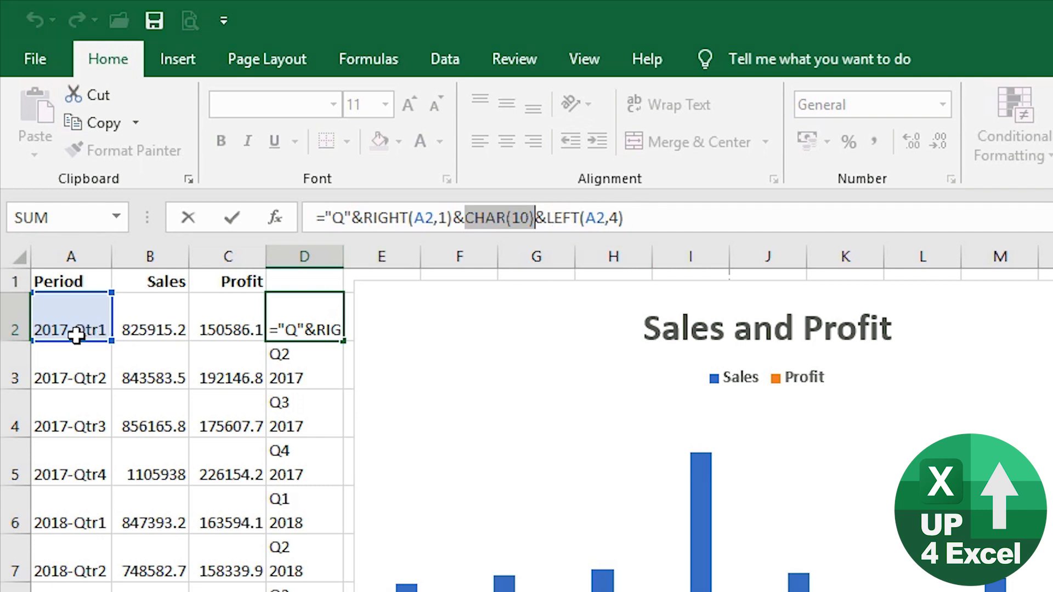
key(Return)
key(Up)
key(Down)
key(Down)
key(Down)
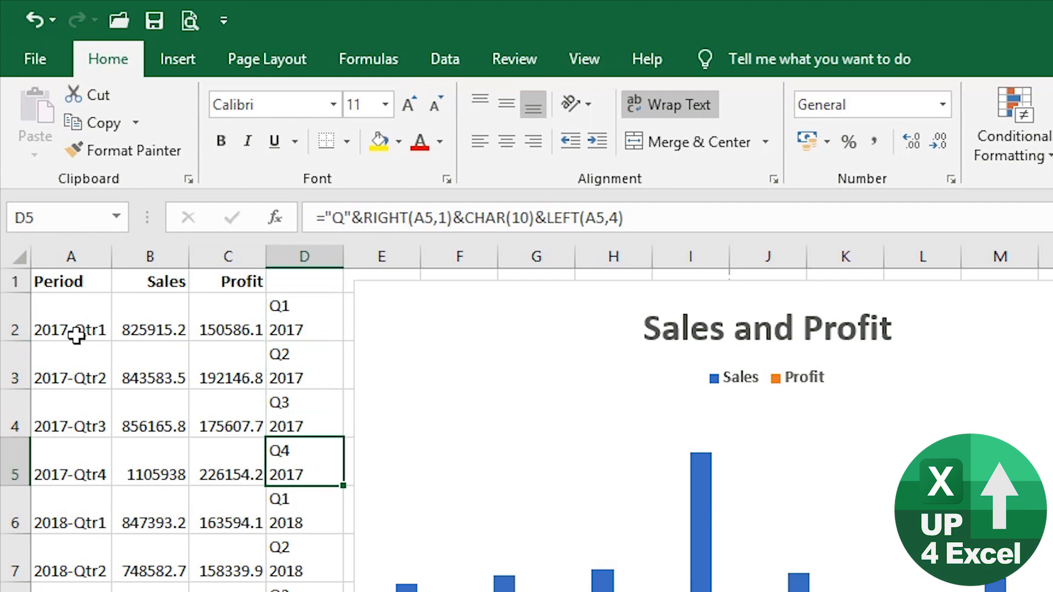
key(Down)
key(Down)
key(Down)
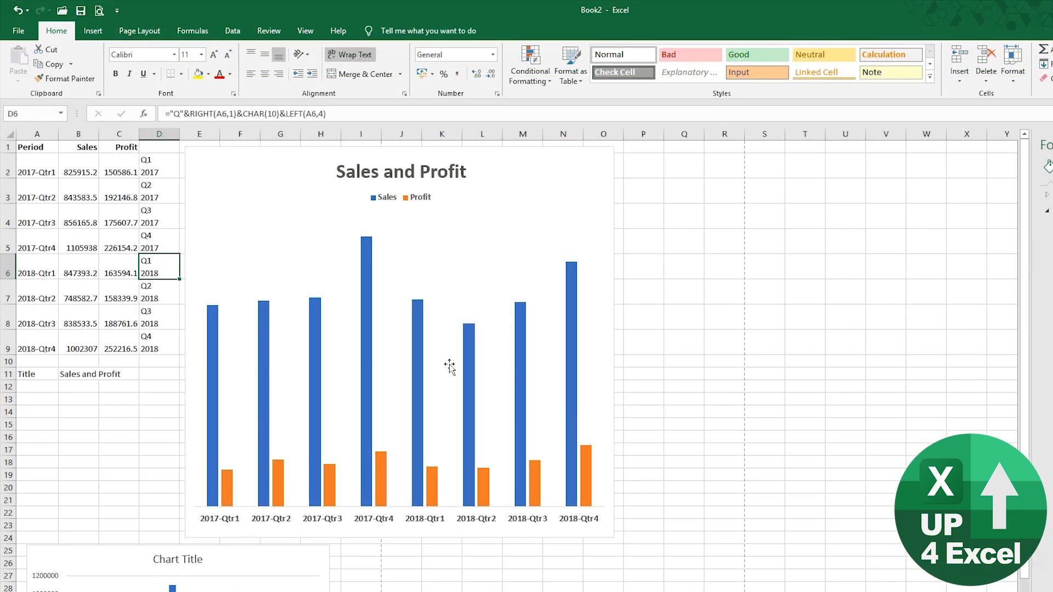
- Shorten the Sales and Profit chart to end near row 10 and move the Chart Title chart up to row 13
click(485, 238)
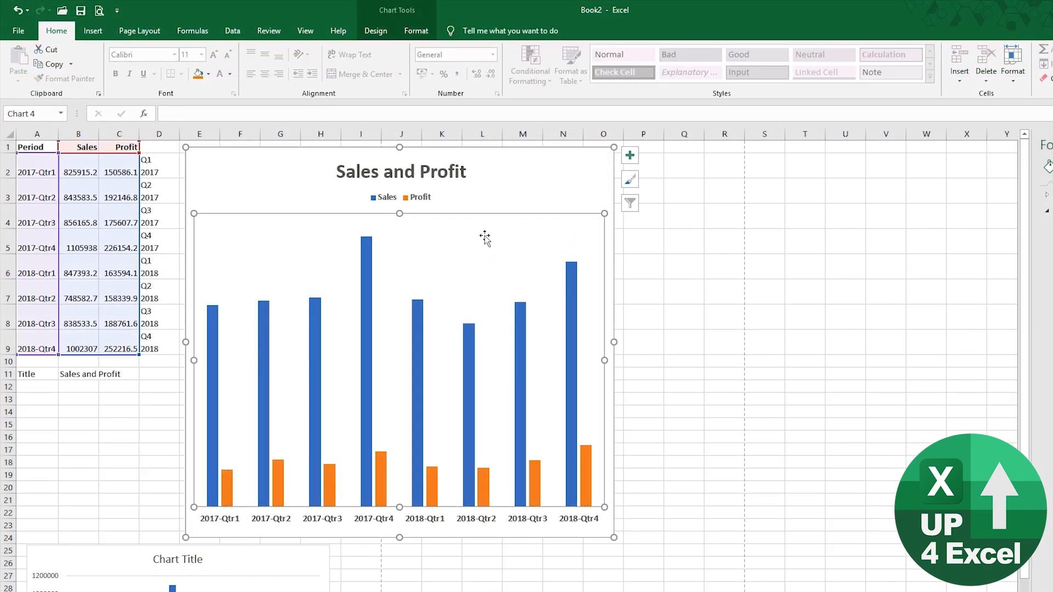
drag(399, 537, 388, 392)
drag(269, 564, 263, 413)
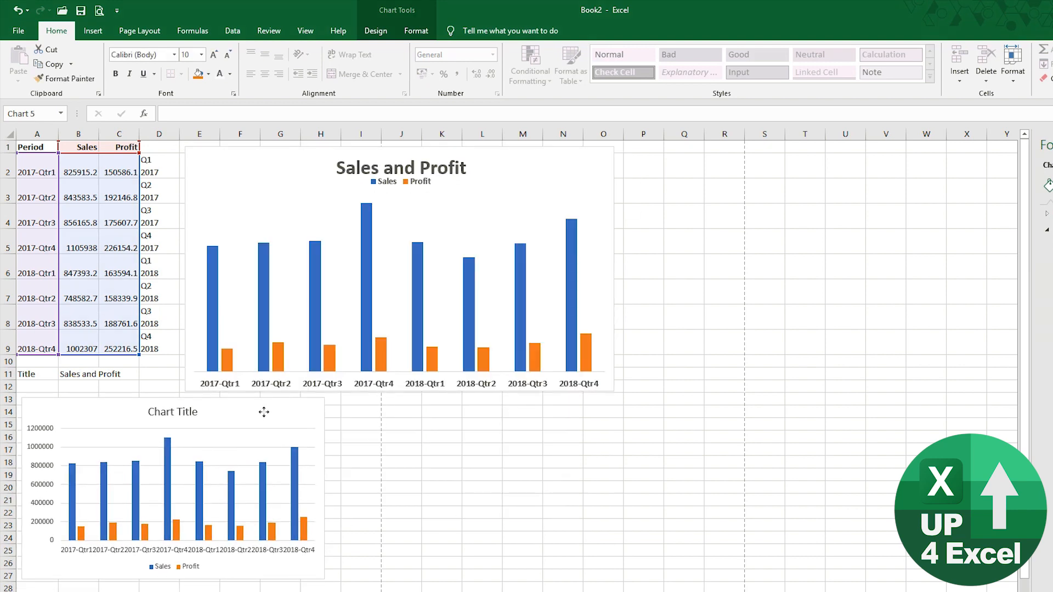
click(510, 172)
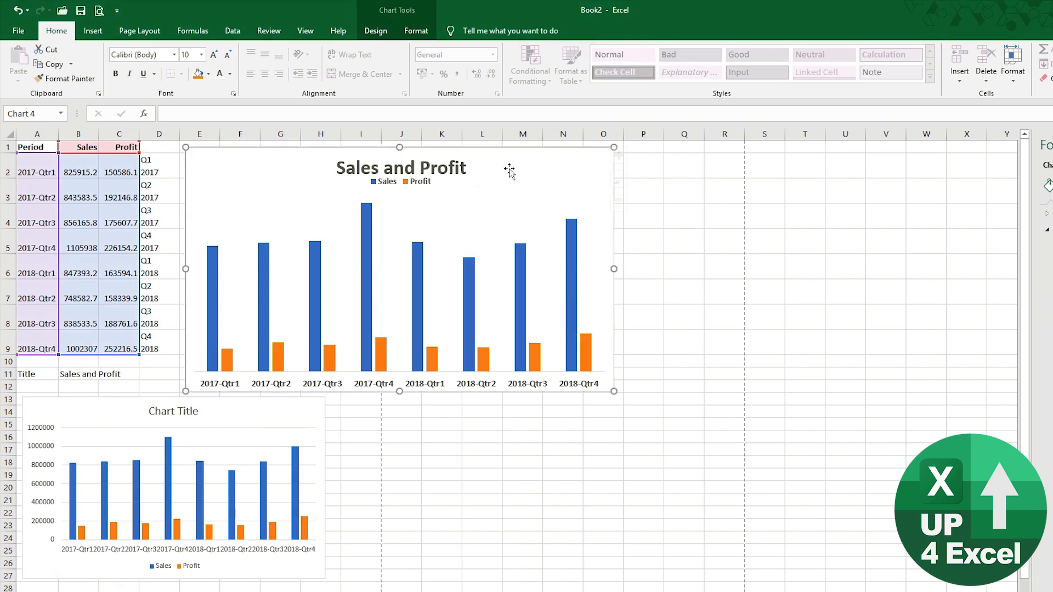
click(376, 30)
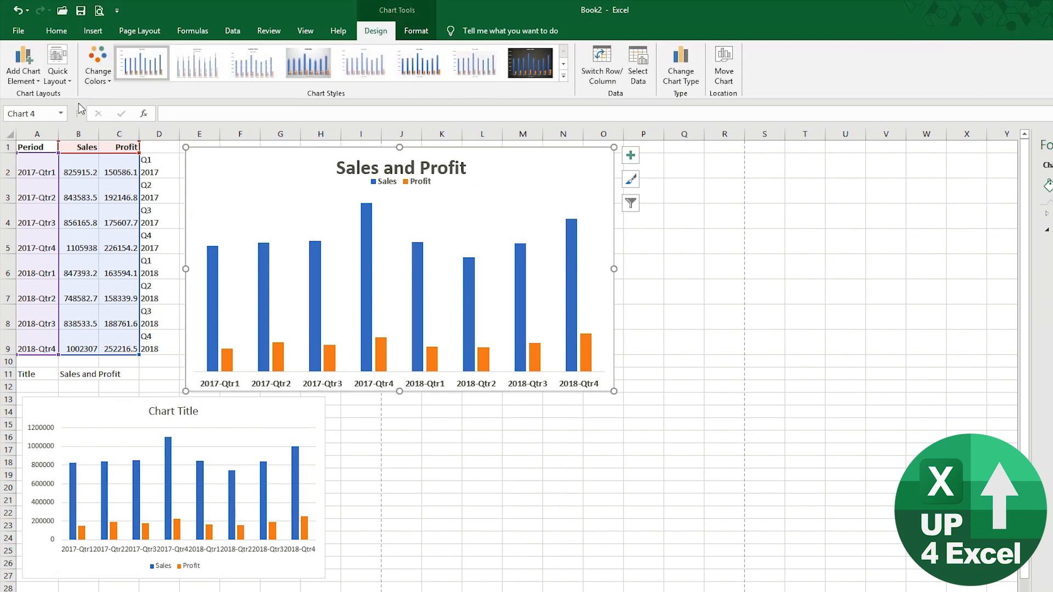
- Set the horizontal axis labels to the column D range =Start!$D$2:$D$9 in Select Data
click(645, 77)
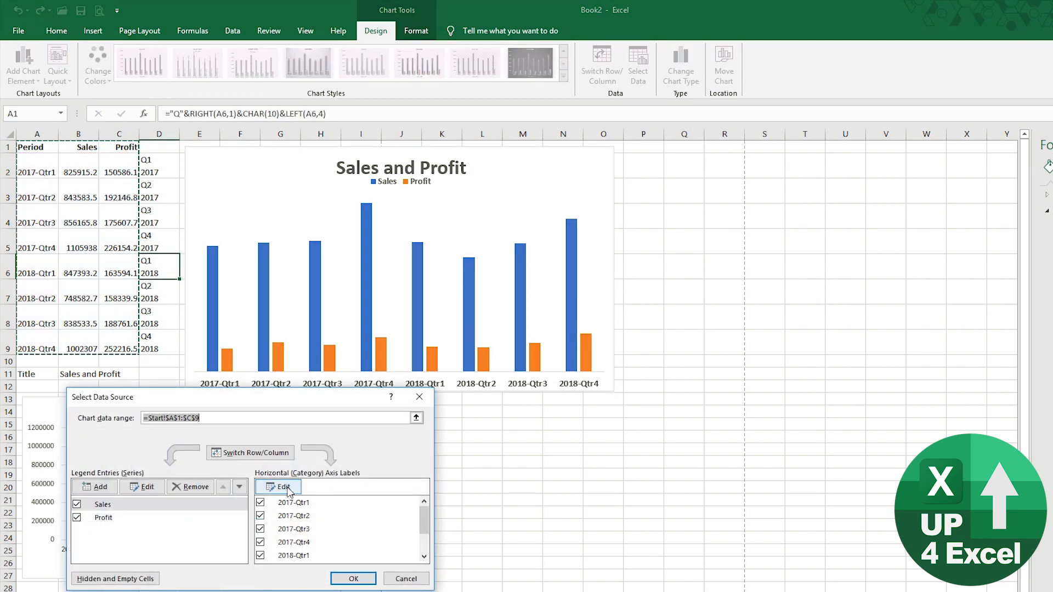
click(288, 488)
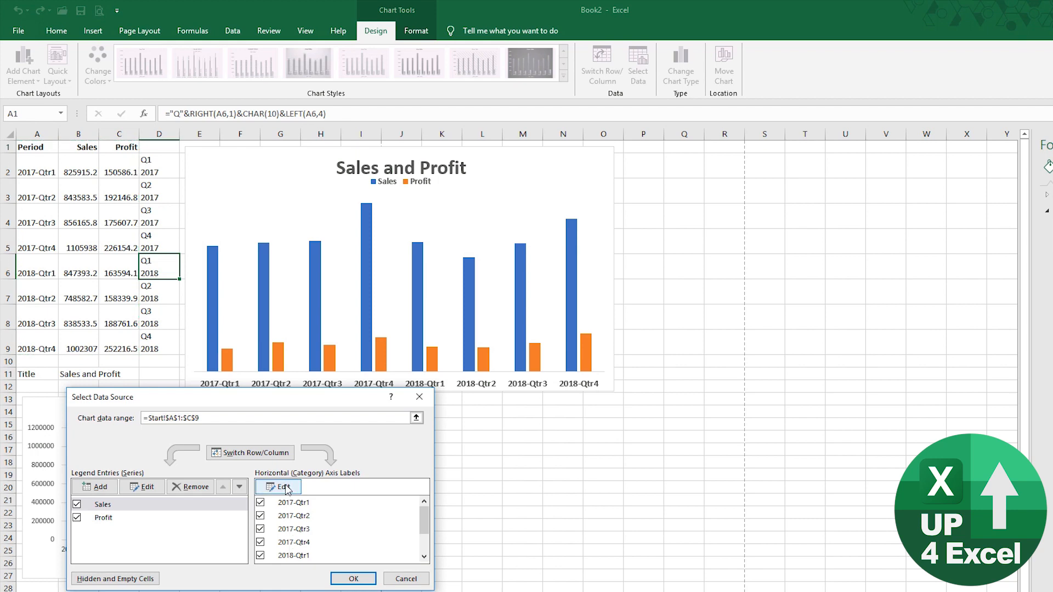
click(153, 167)
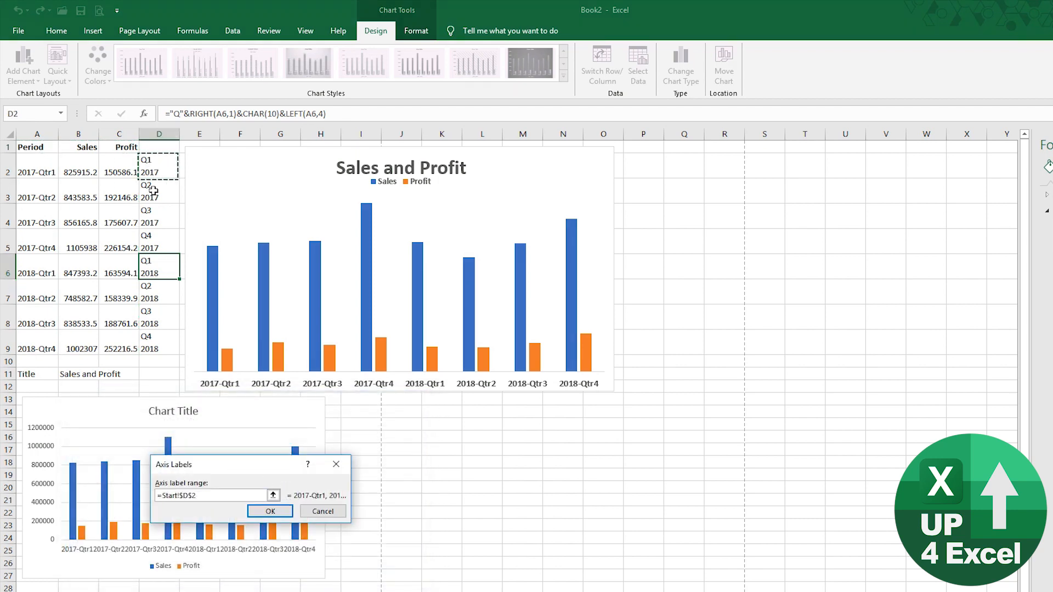
drag(153, 190, 162, 351)
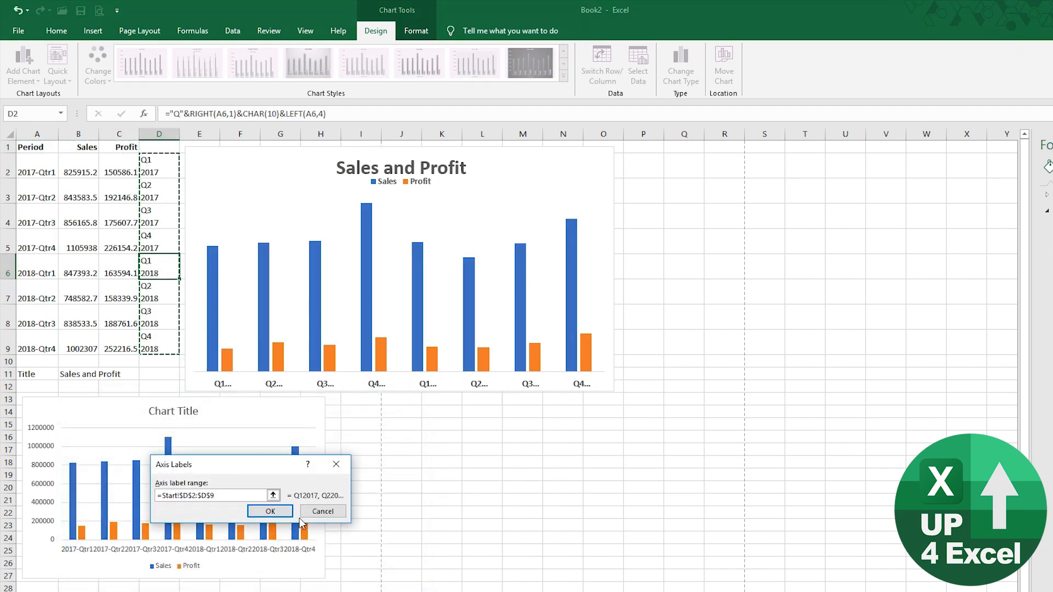
click(277, 512)
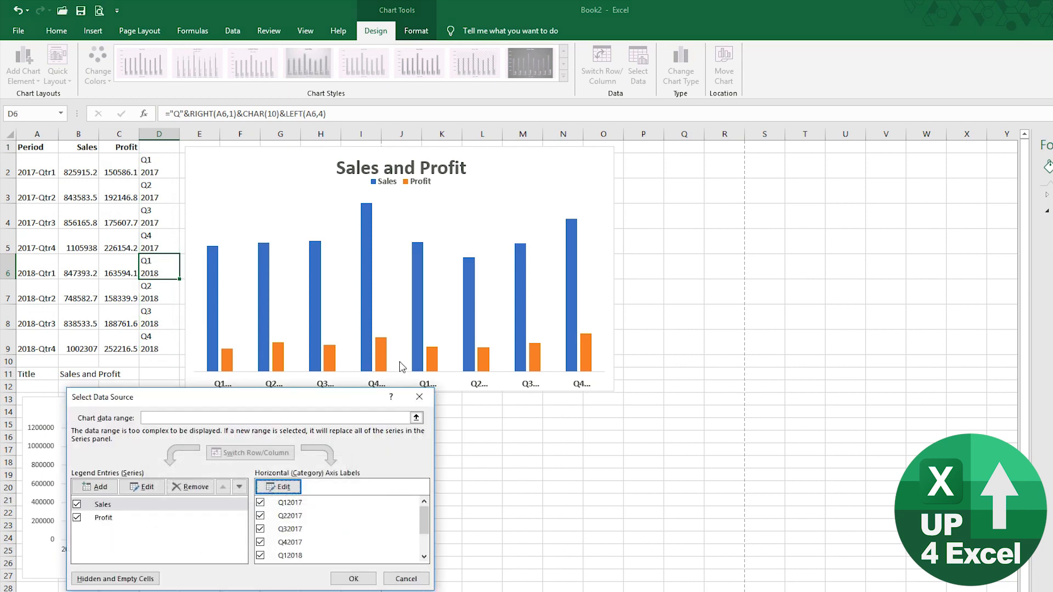
click(354, 578)
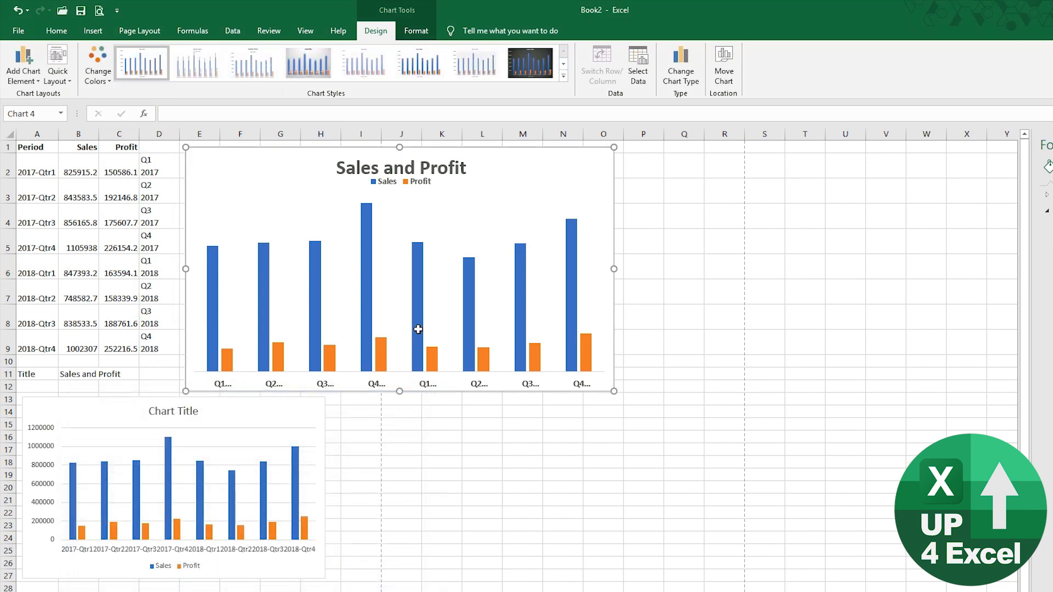
- Shrink the plot area from the bottom so the two-line quarter labels fit
click(402, 361)
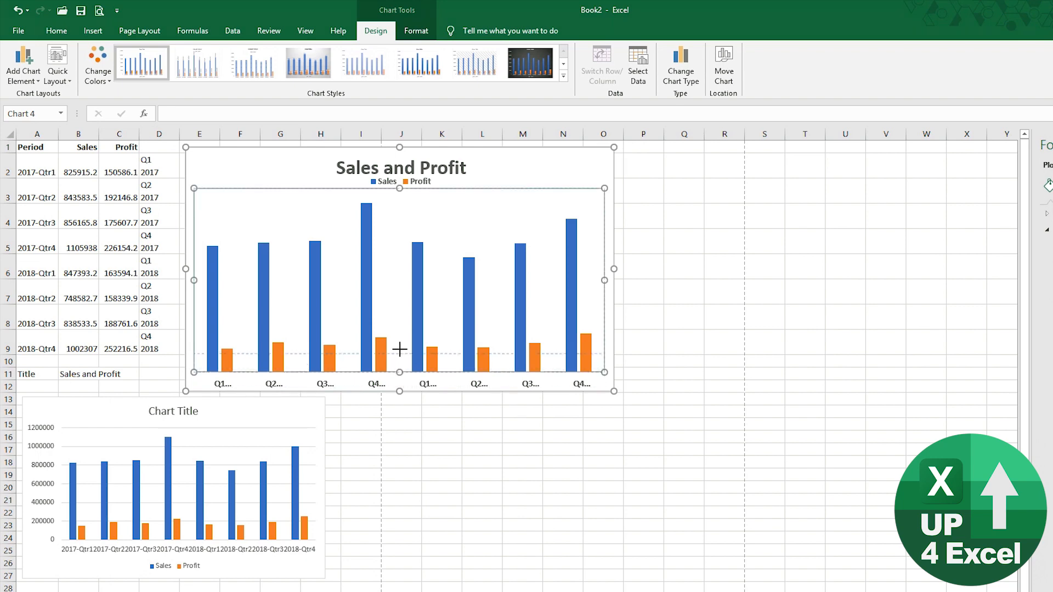
drag(400, 349, 399, 355)
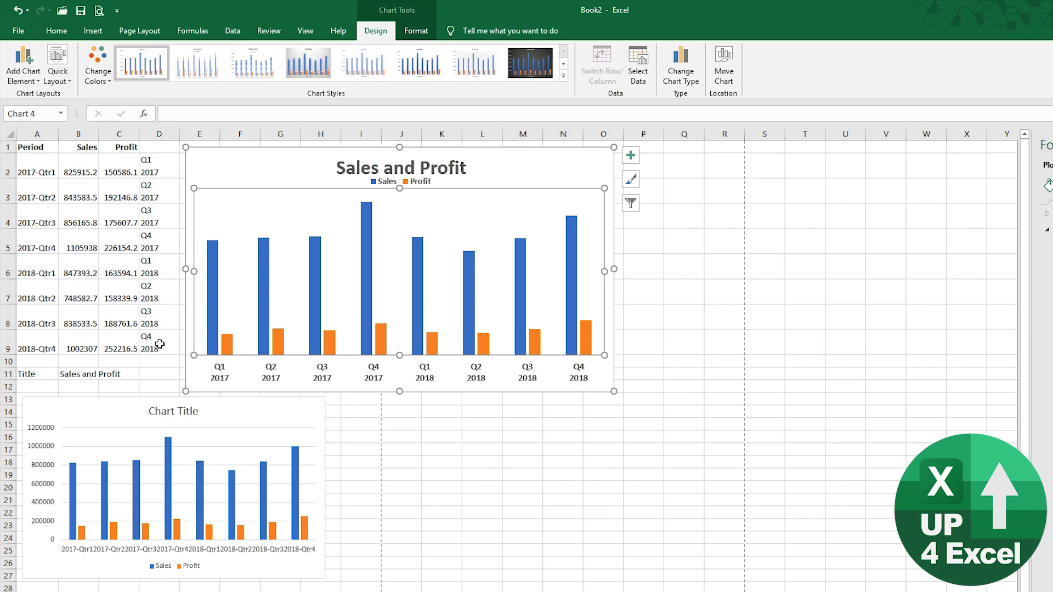
click(172, 175)
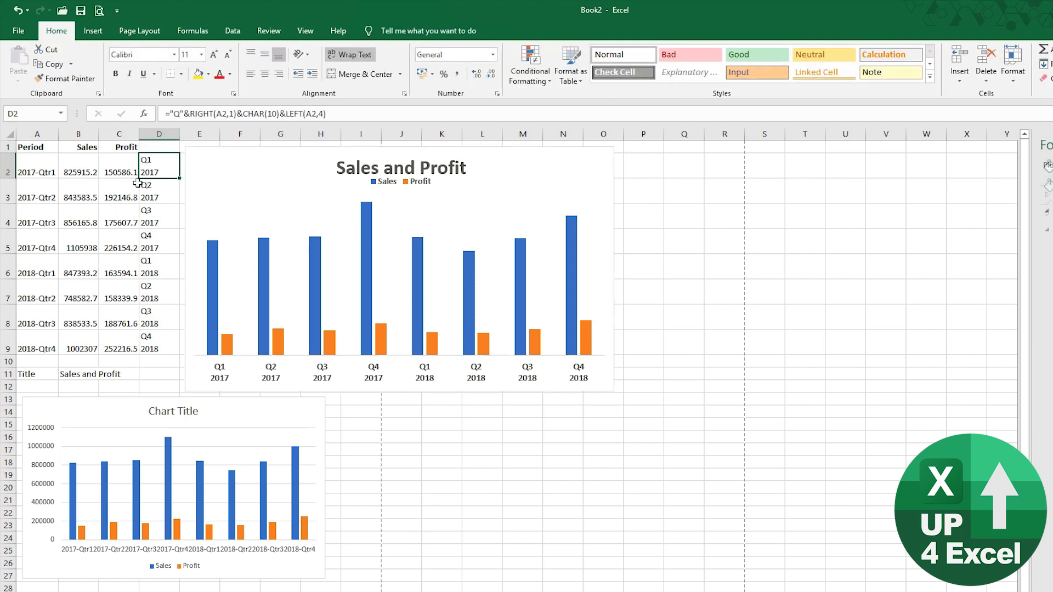
click(42, 195)
click(186, 115)
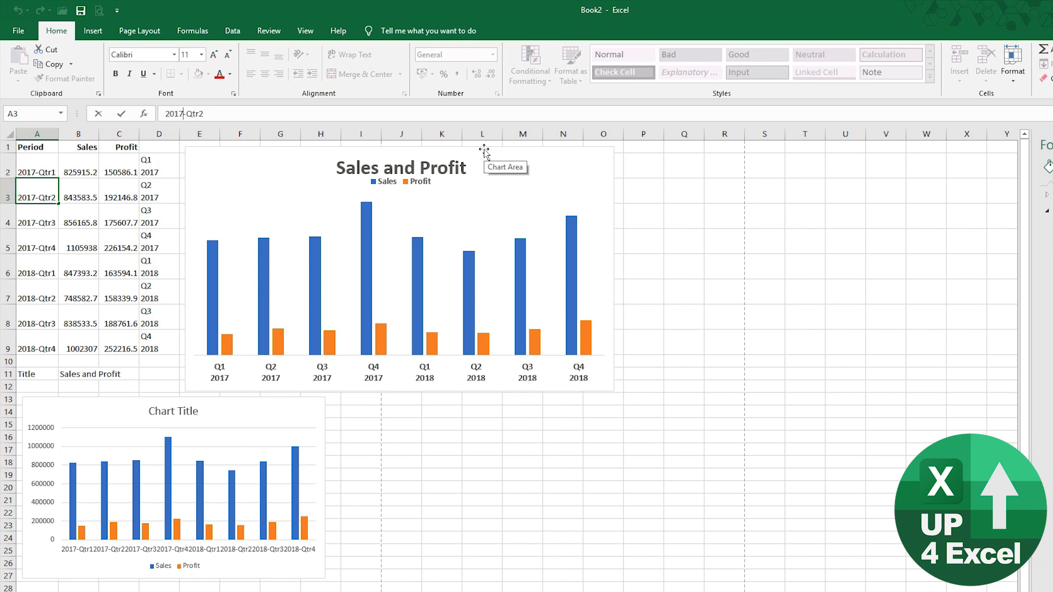
key(alt+Return)
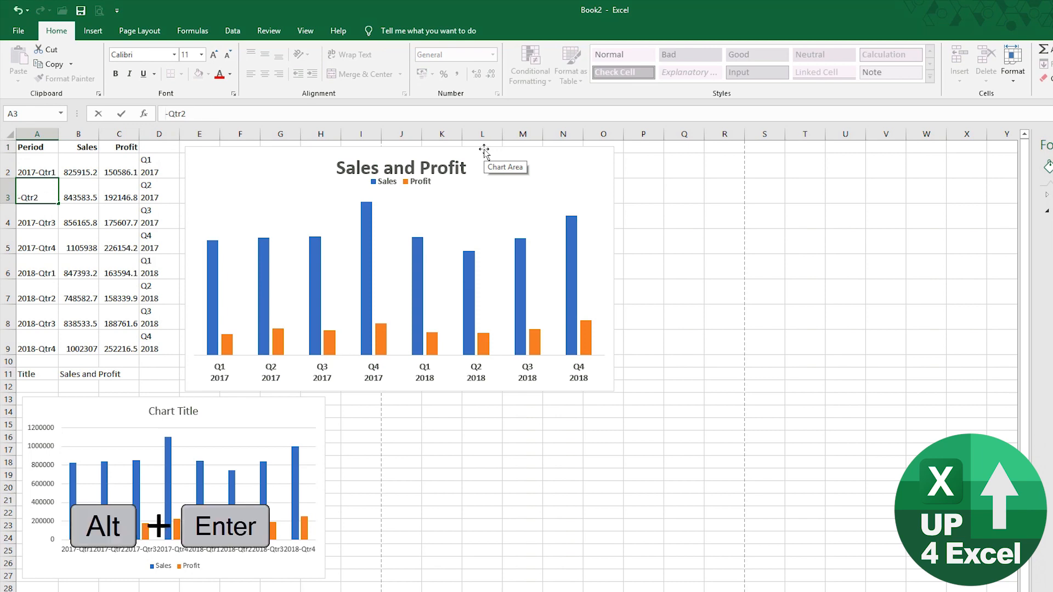
key(ctrl+Return)
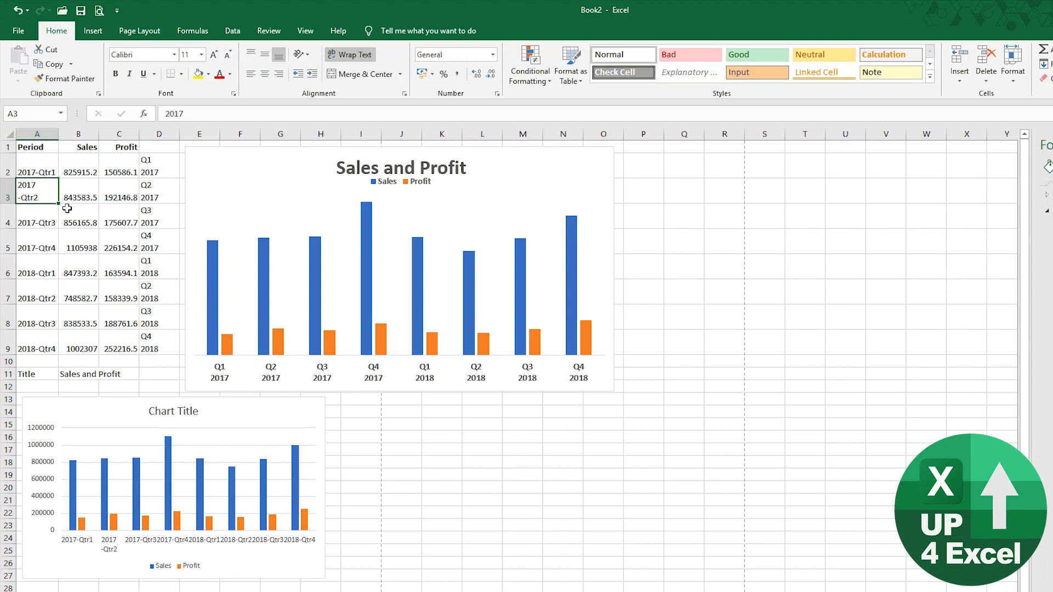
click(19, 11)
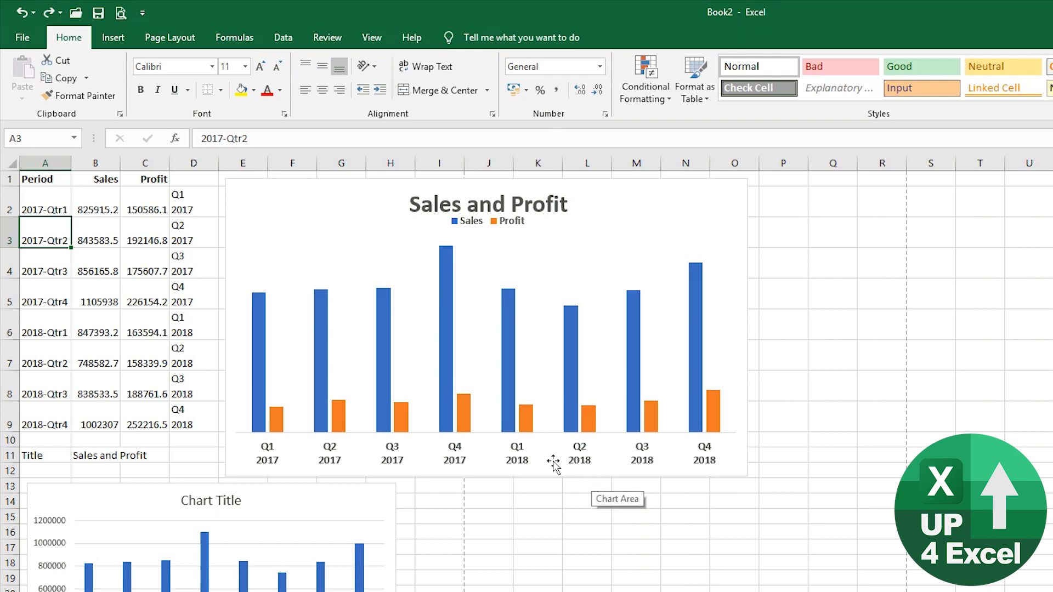
- Add Inside End data labels to every Sales and Profit bar, showing values like 825915.195
click(359, 201)
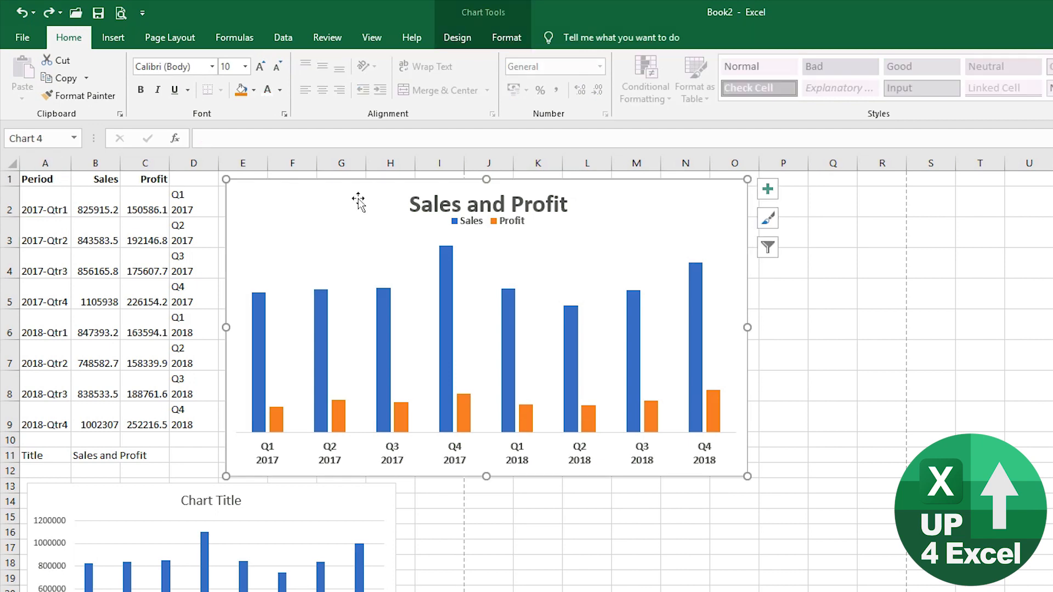
click(472, 46)
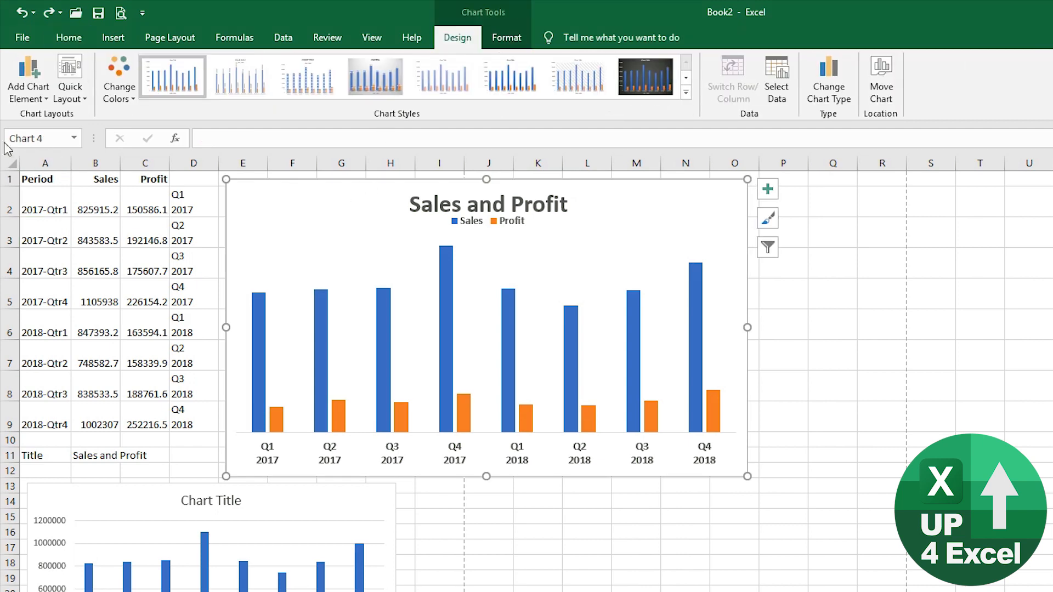
click(41, 102)
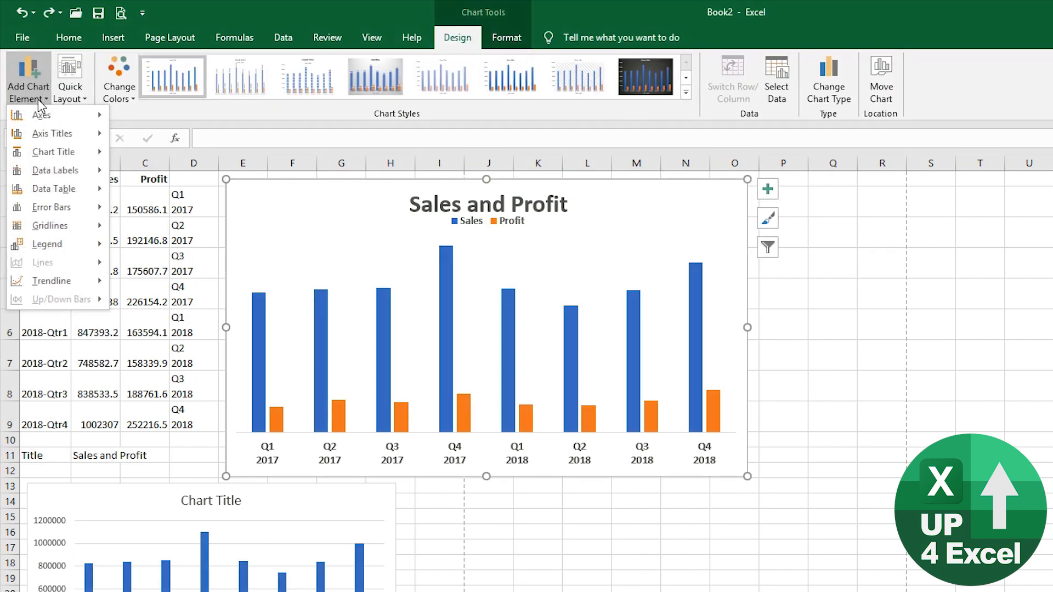
mouse_move(73, 174)
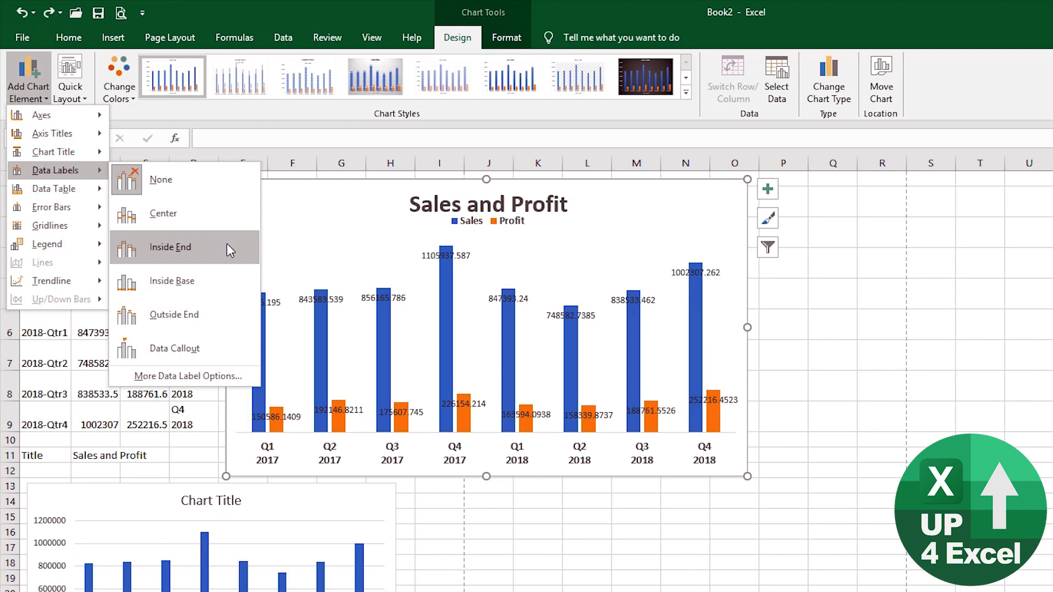
click(229, 250)
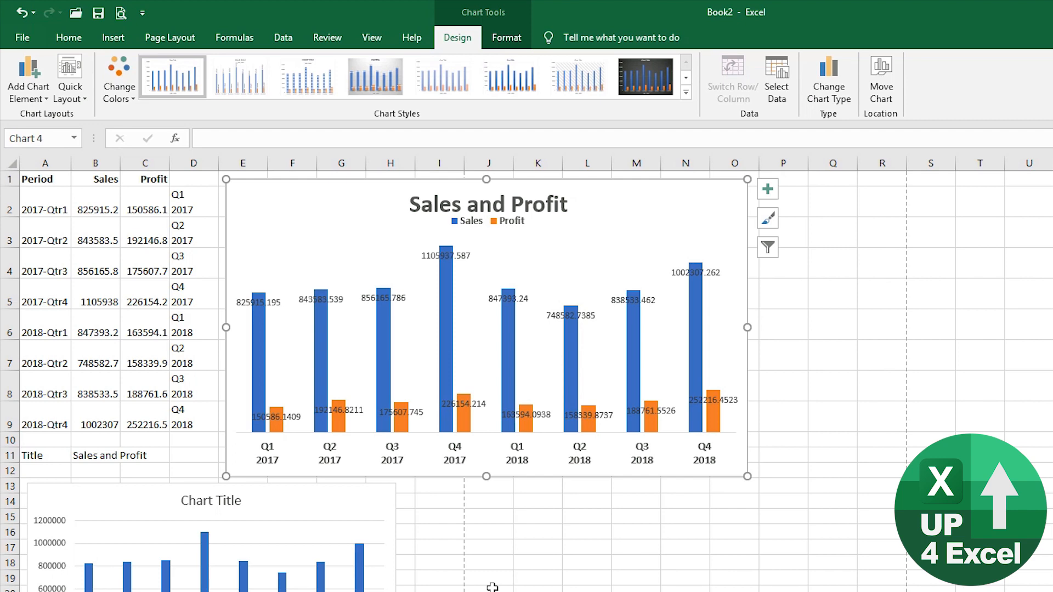
double_click(445, 256)
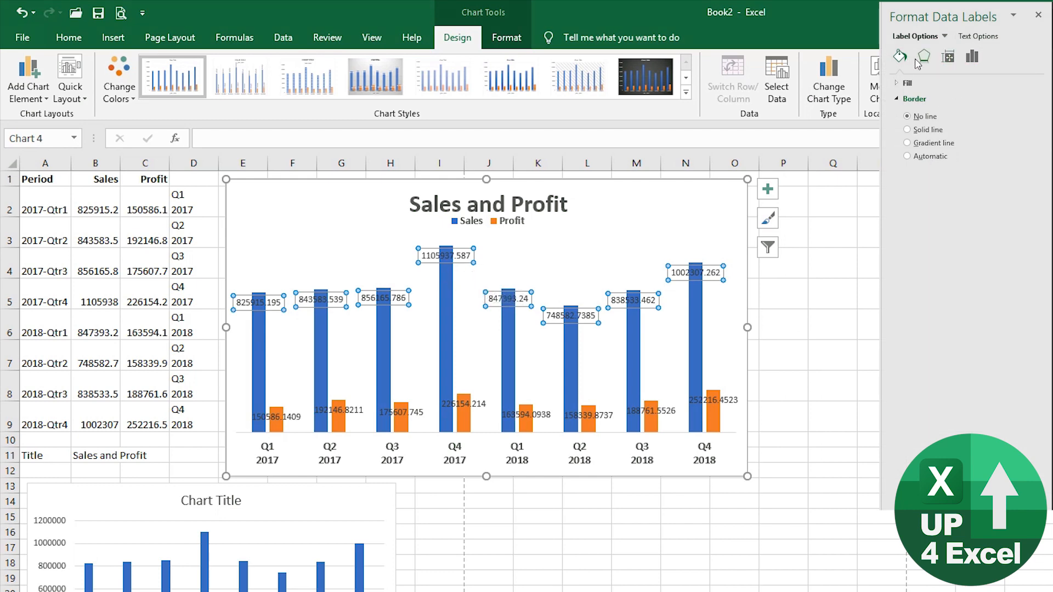
- Set the Sales data labels to Number category with 0 decimal places, e.g. 825,915
drag(884, 92, 835, 92)
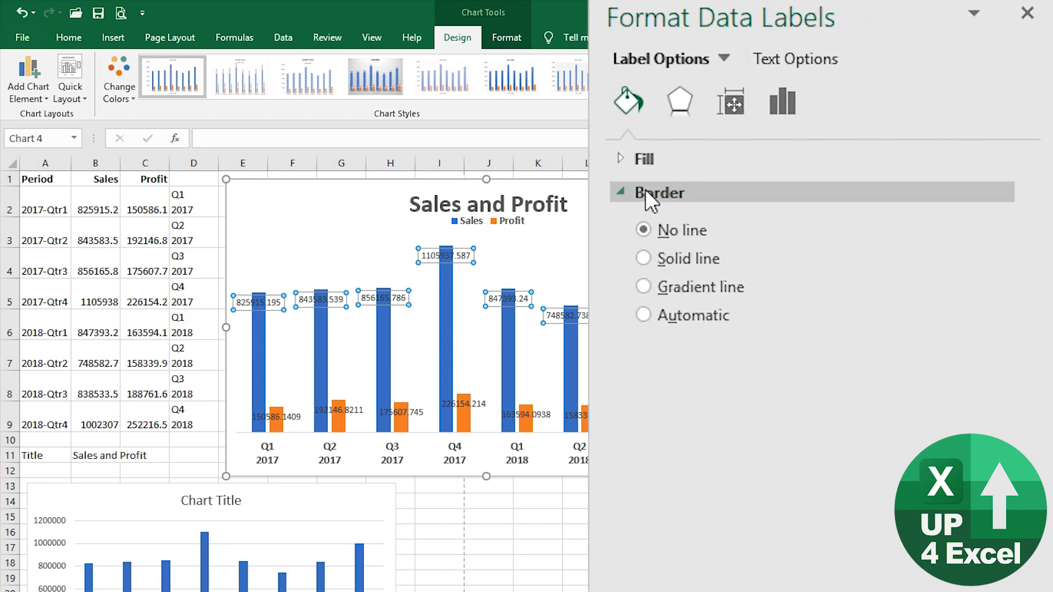
click(786, 104)
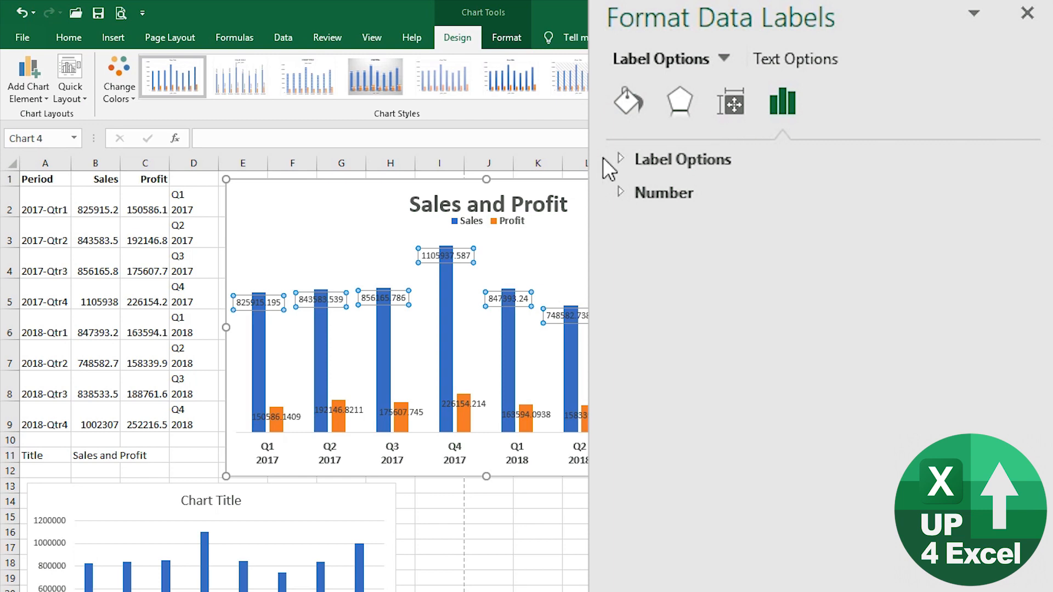
click(622, 191)
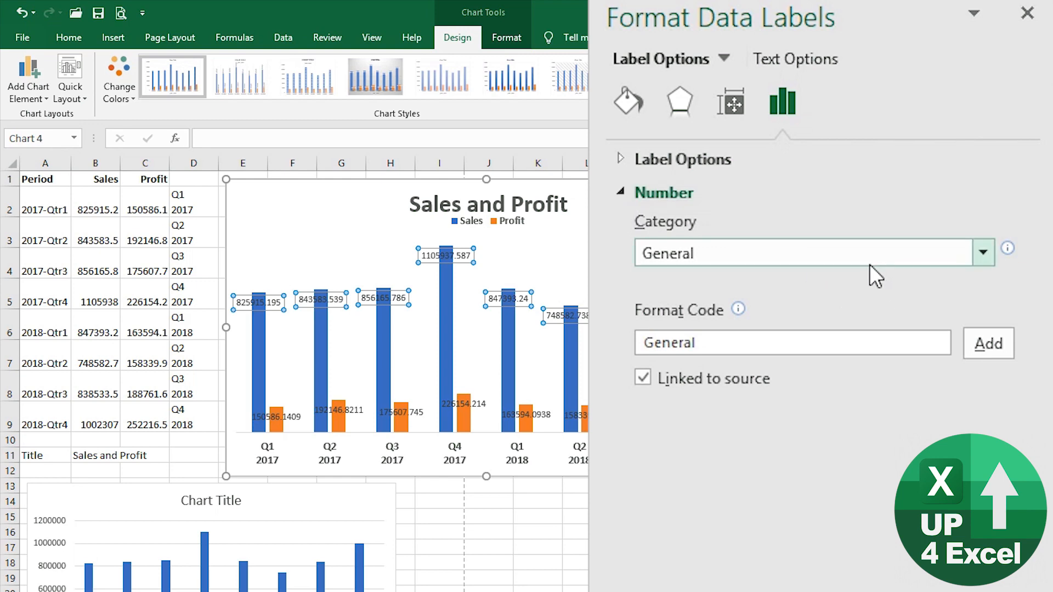
click(983, 253)
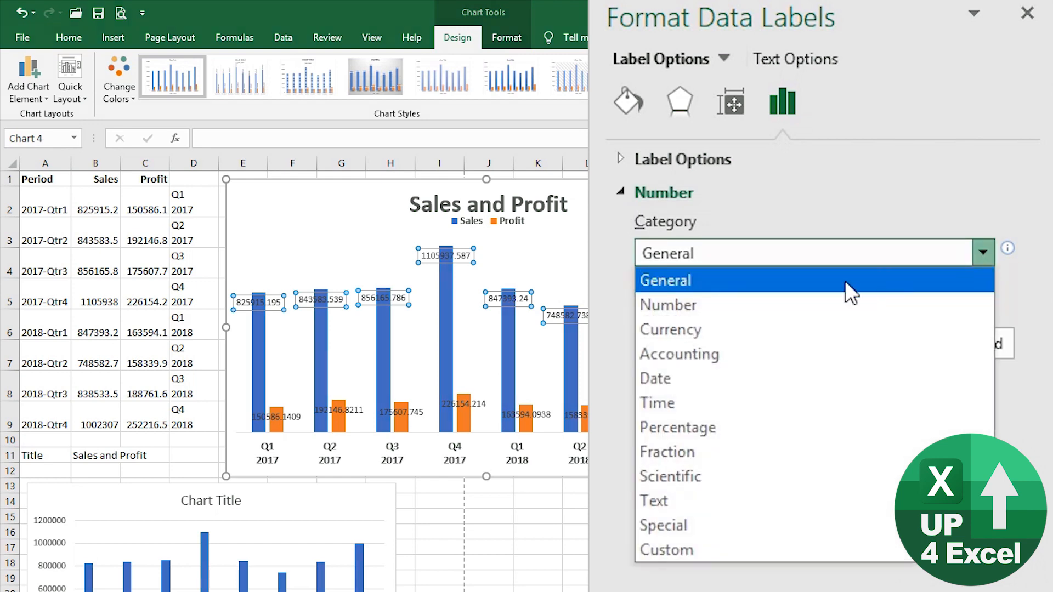
click(722, 299)
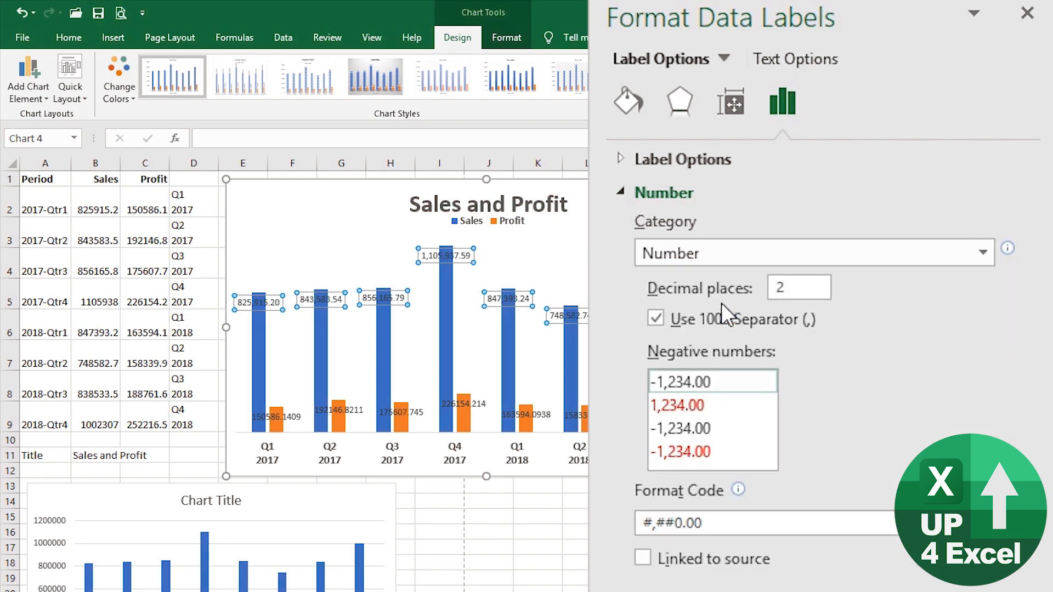
click(807, 288)
double_click(807, 287)
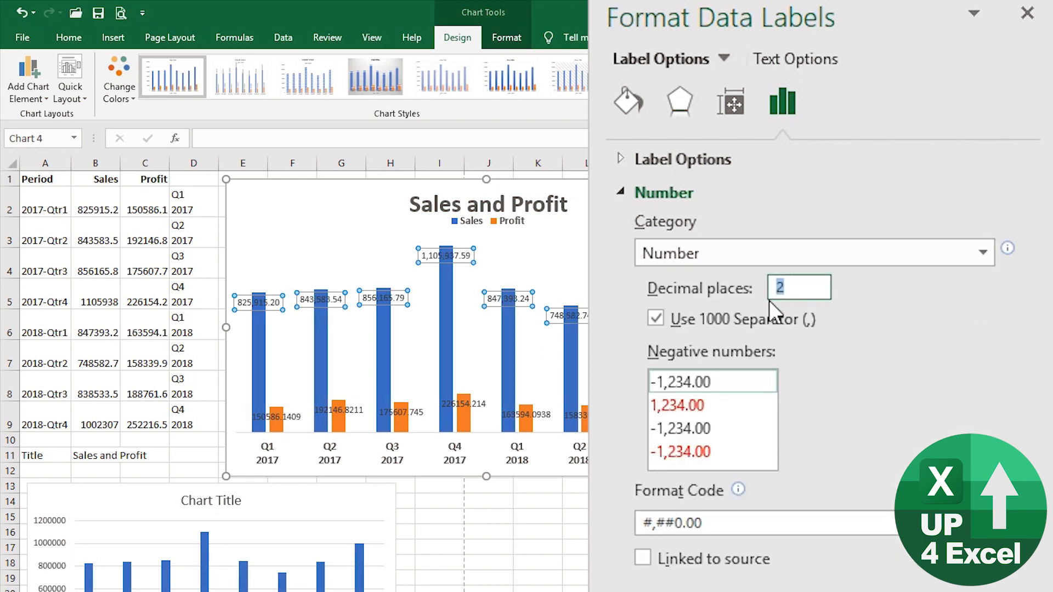
text(0)
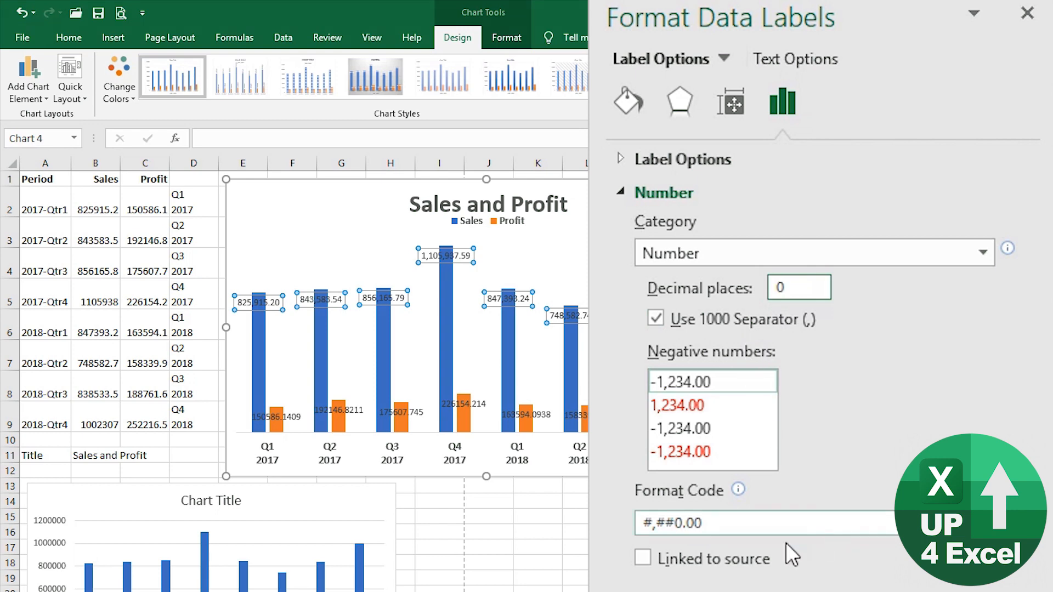
click(806, 523)
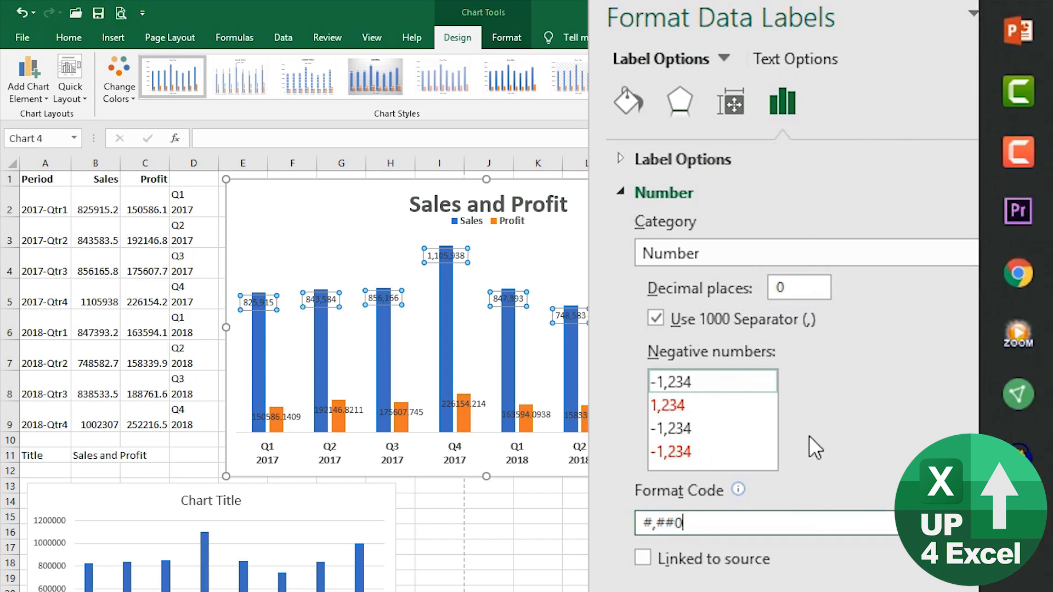
- Apply the custom format $0.0,,"M" to the Sales labels, showing values like $0.8M and $1.1M
click(709, 249)
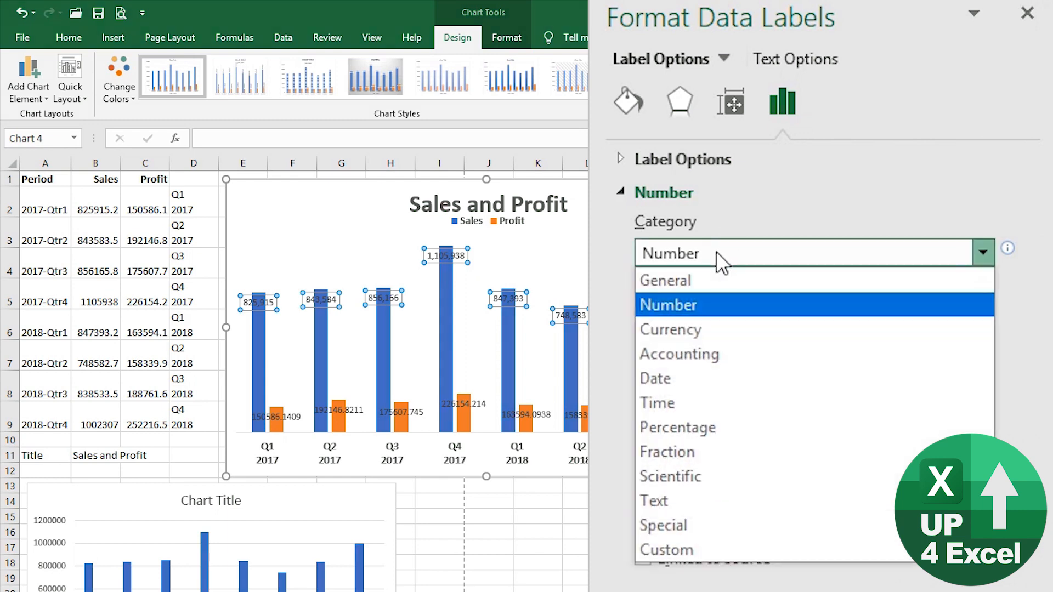
click(685, 551)
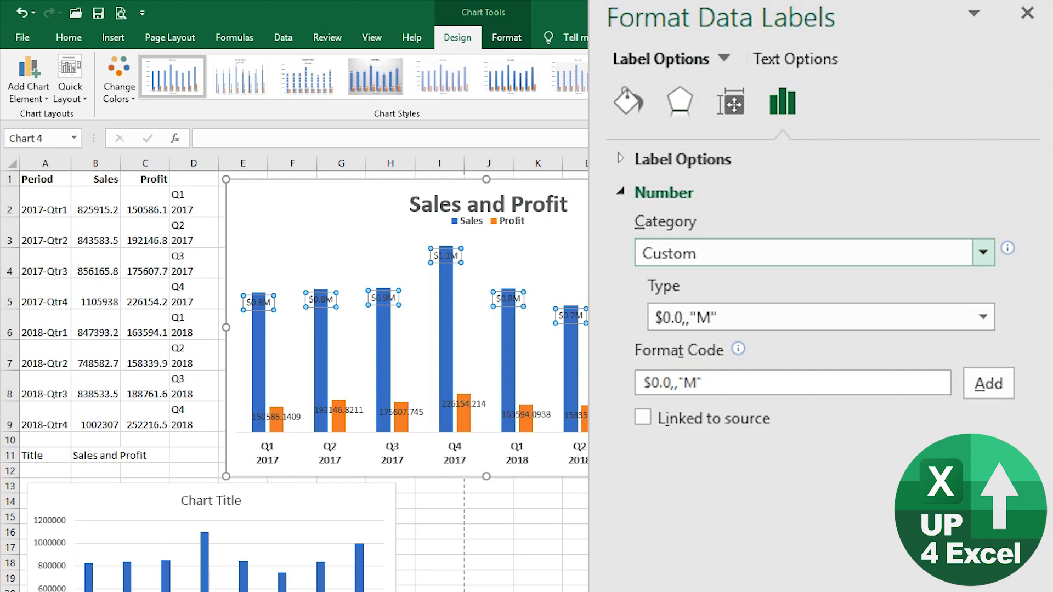
click(930, 328)
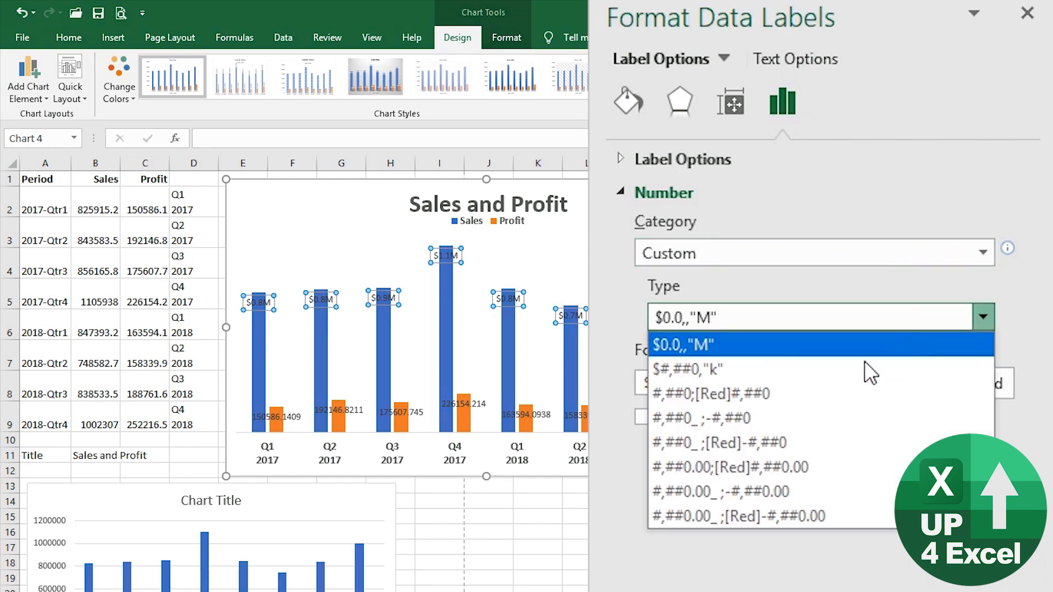
click(821, 370)
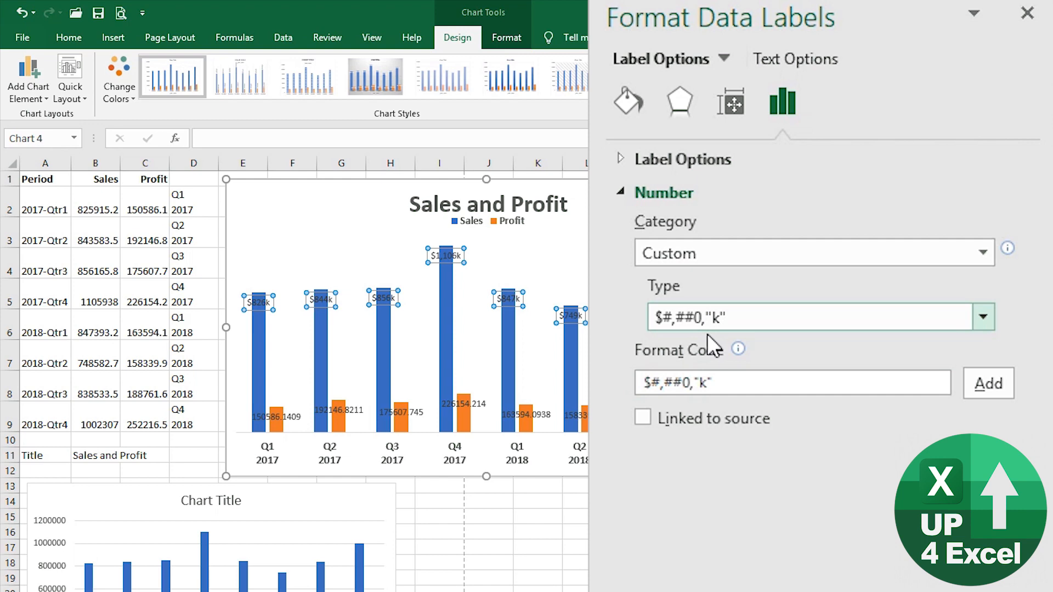
click(983, 317)
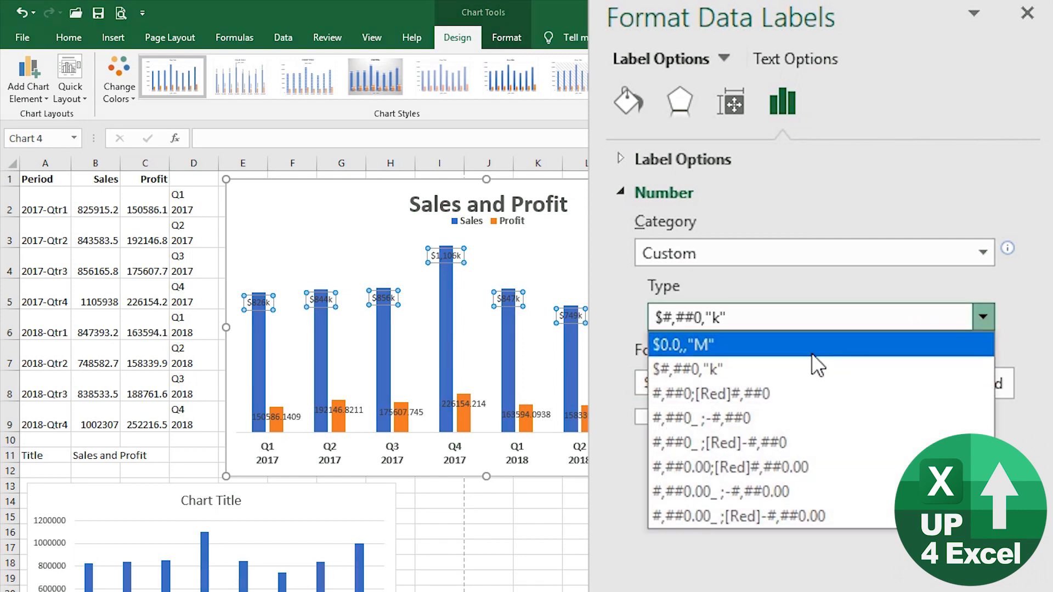
click(811, 353)
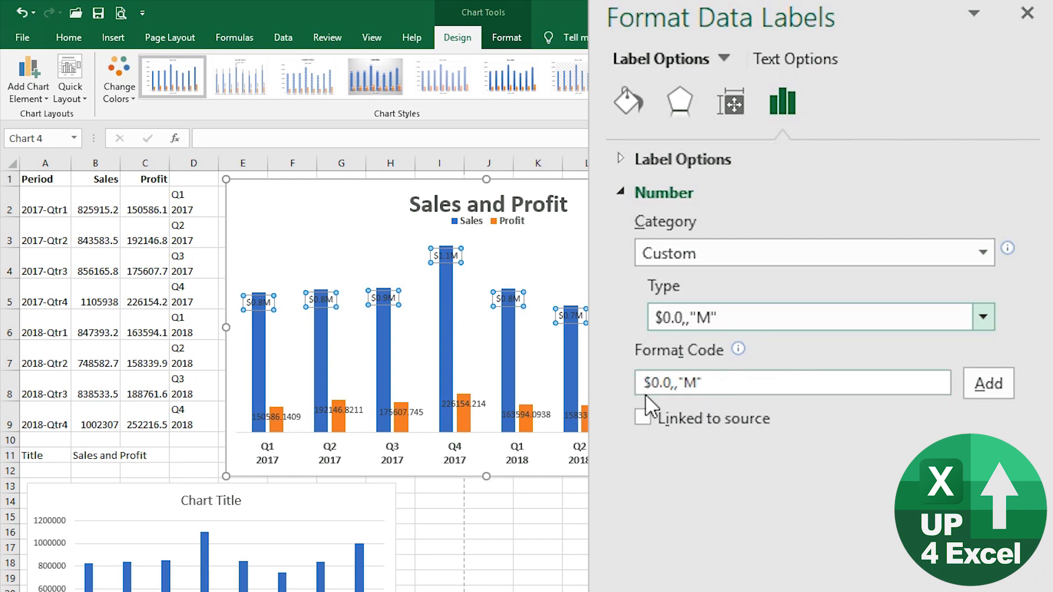
click(678, 384)
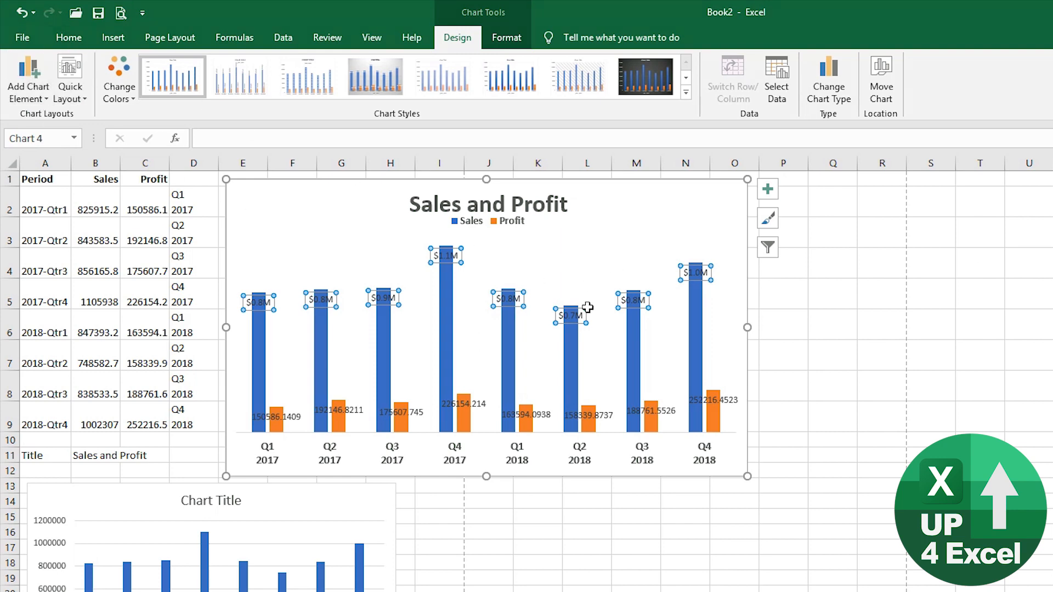
- Make the Sales data labels bold, font size 10 and white
click(68, 36)
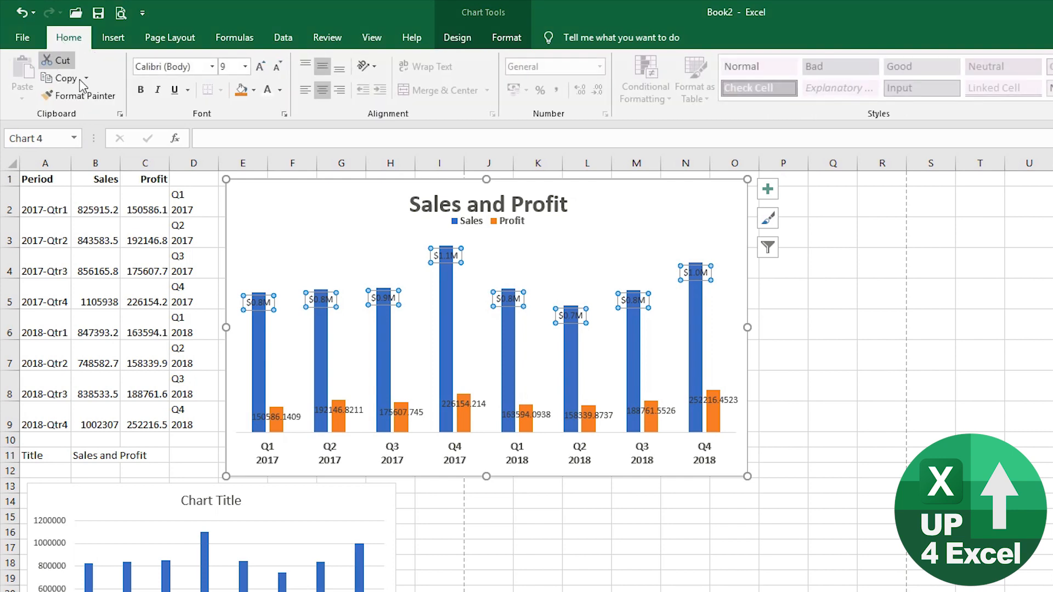
click(143, 96)
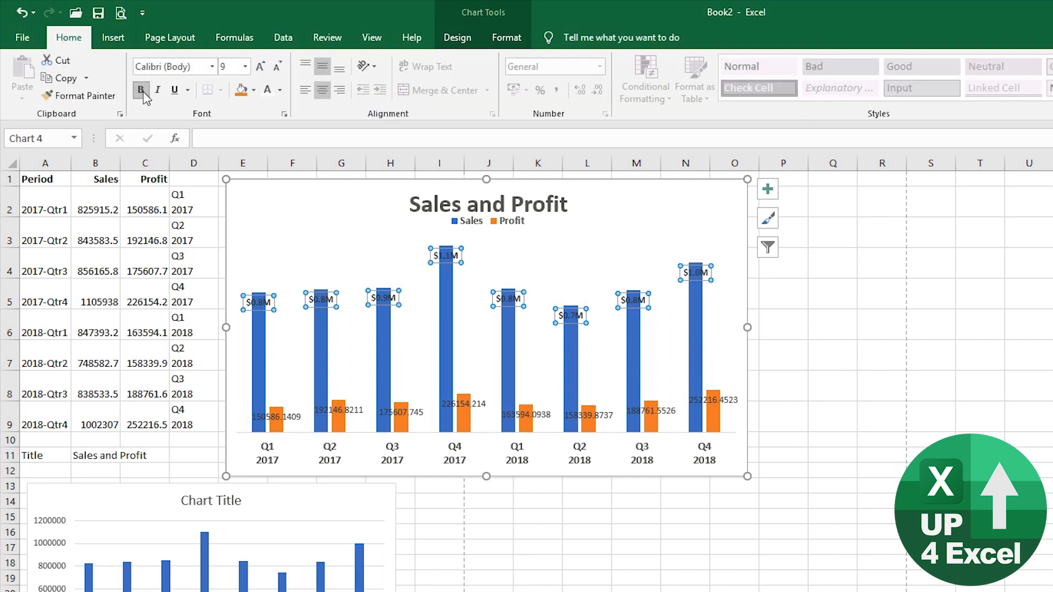
click(262, 66)
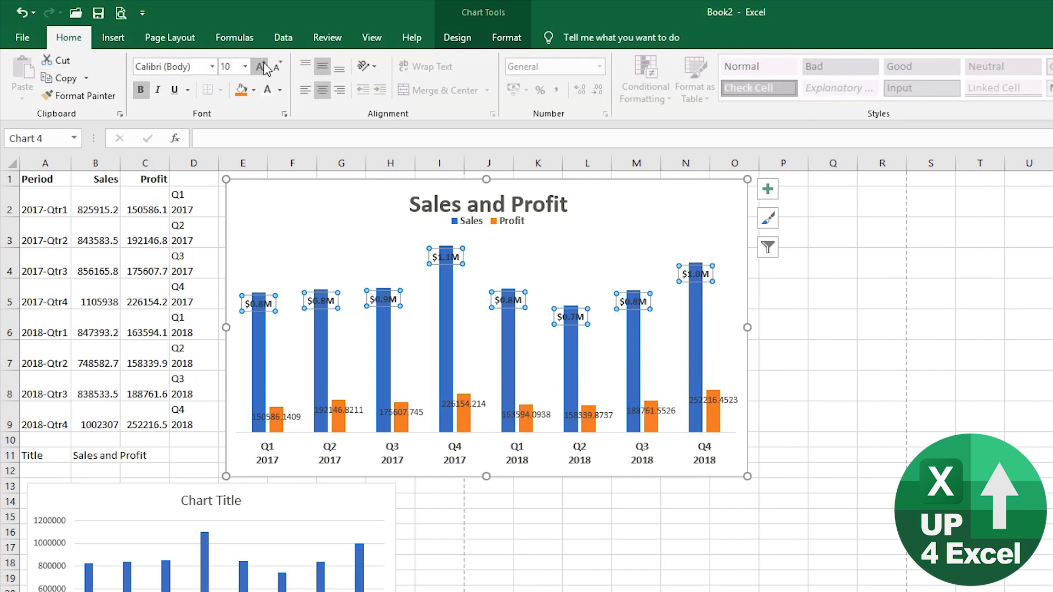
click(264, 97)
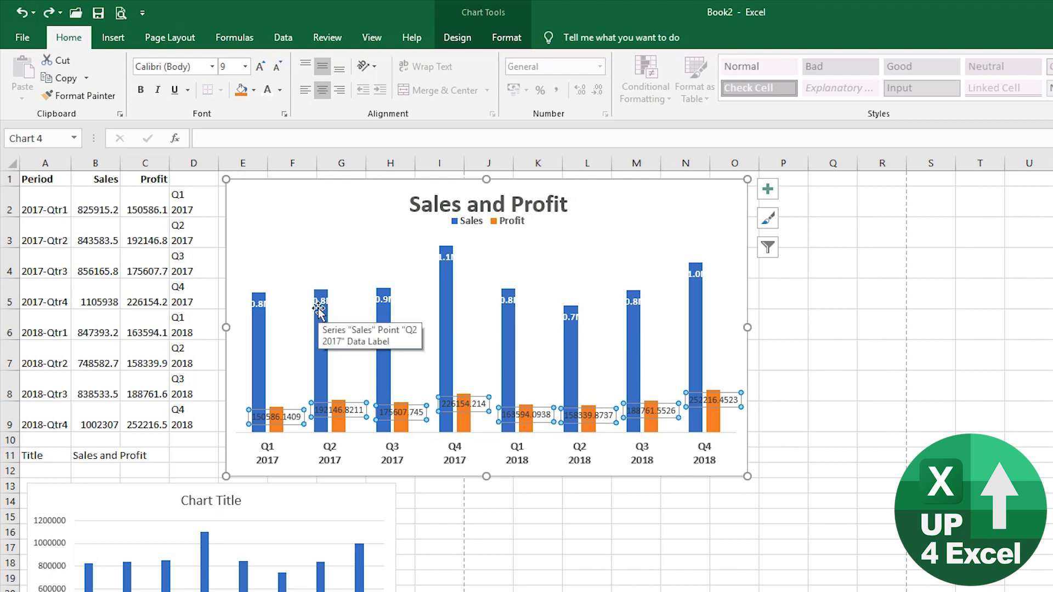
- Copy the Sales label formatting onto the Profit labels with Format Painter, then undo it
click(319, 303)
click(83, 96)
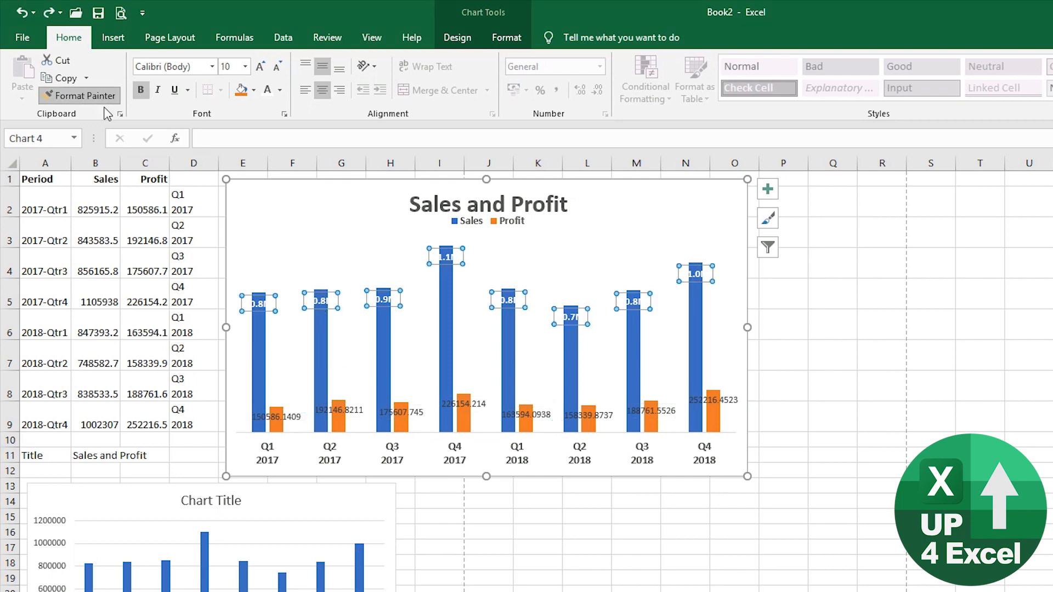
click(342, 413)
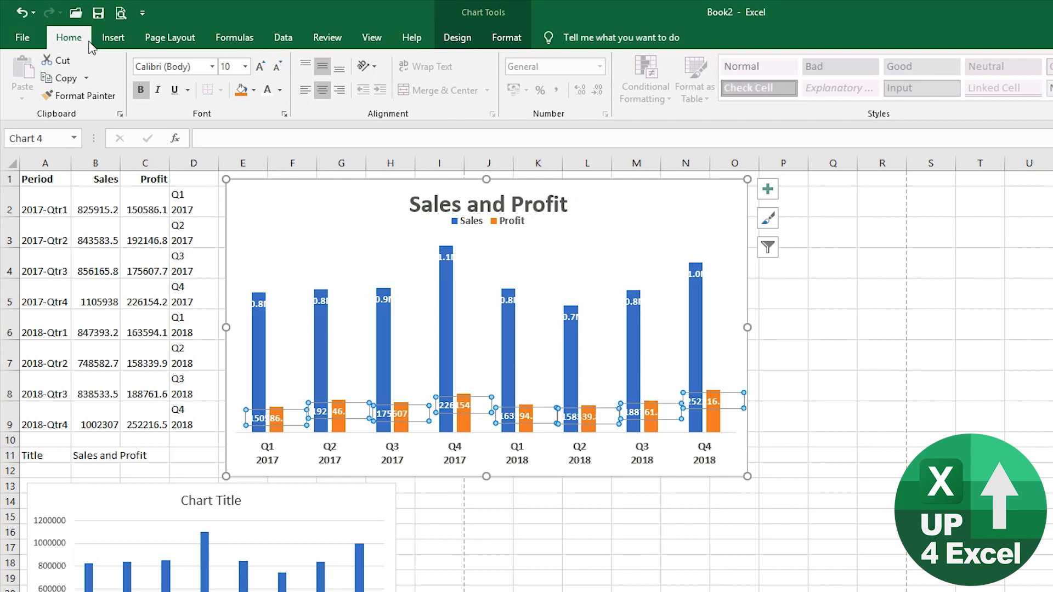
click(22, 12)
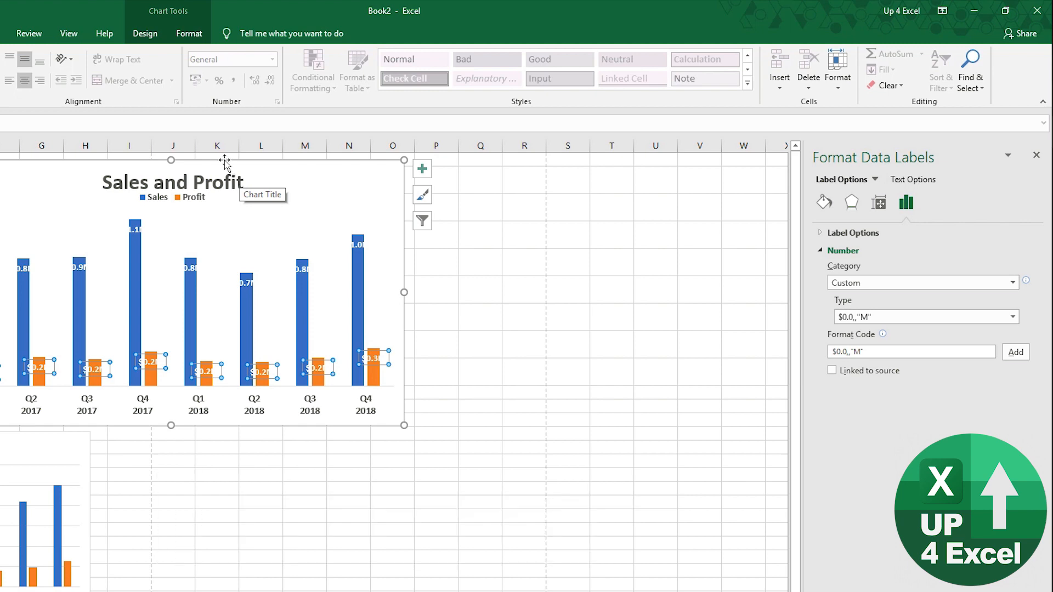
- Convert the Sales and Profit chart to a Stacked Column chart
click(317, 180)
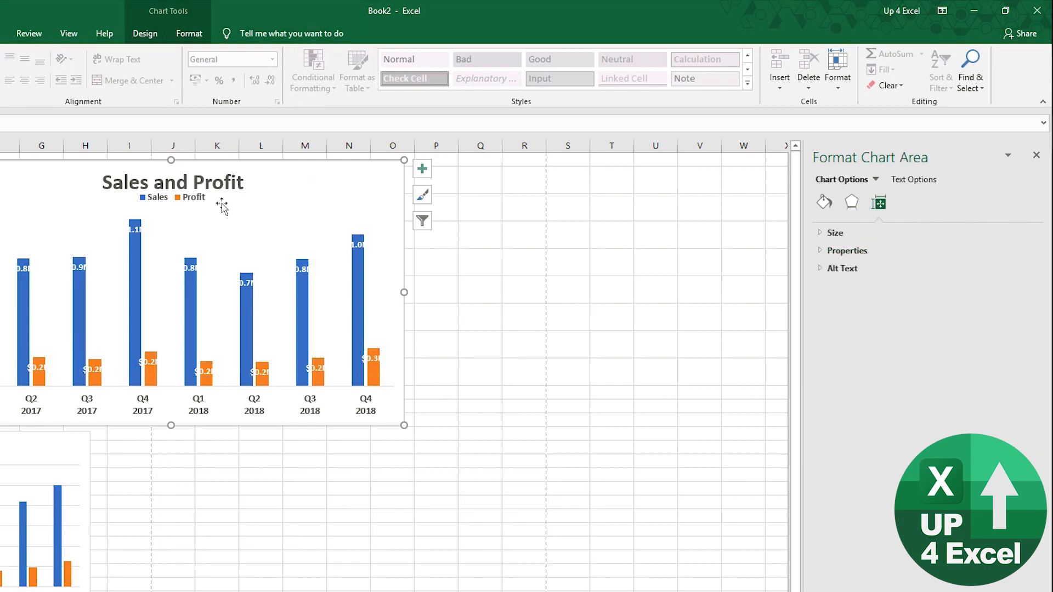
click(150, 38)
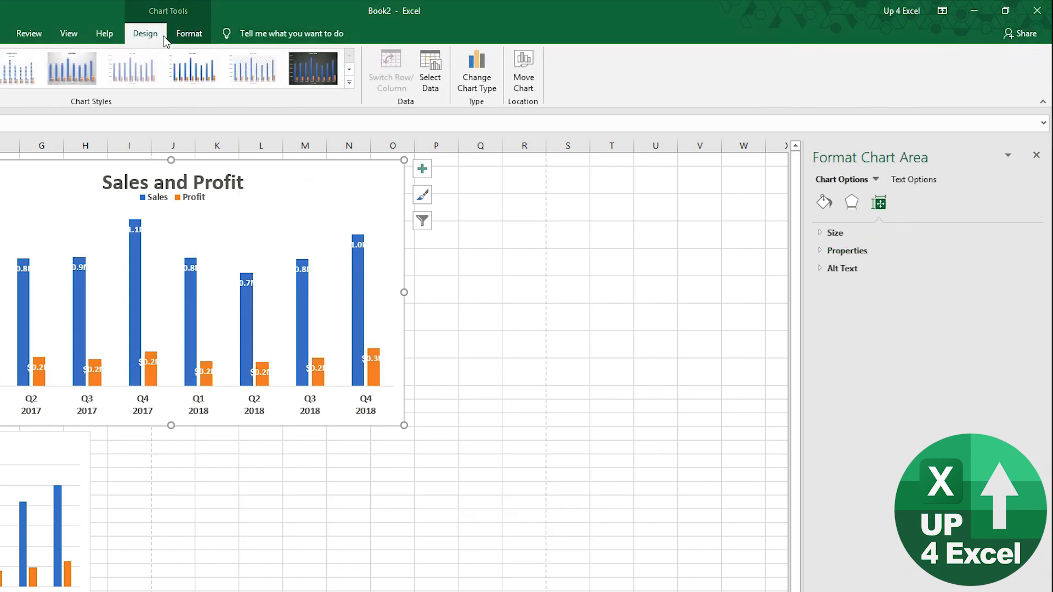
click(475, 75)
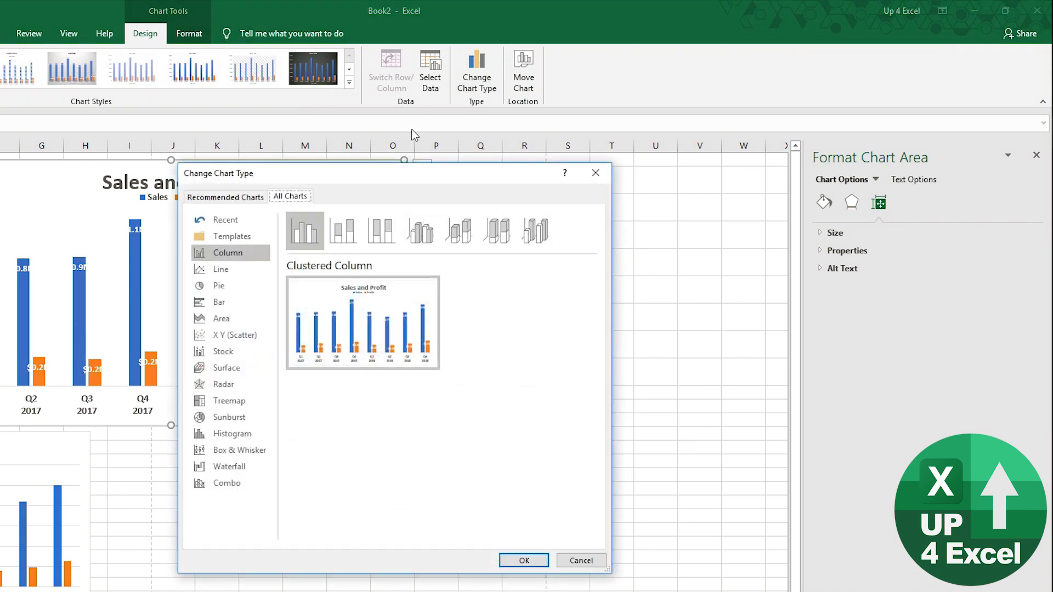
click(354, 235)
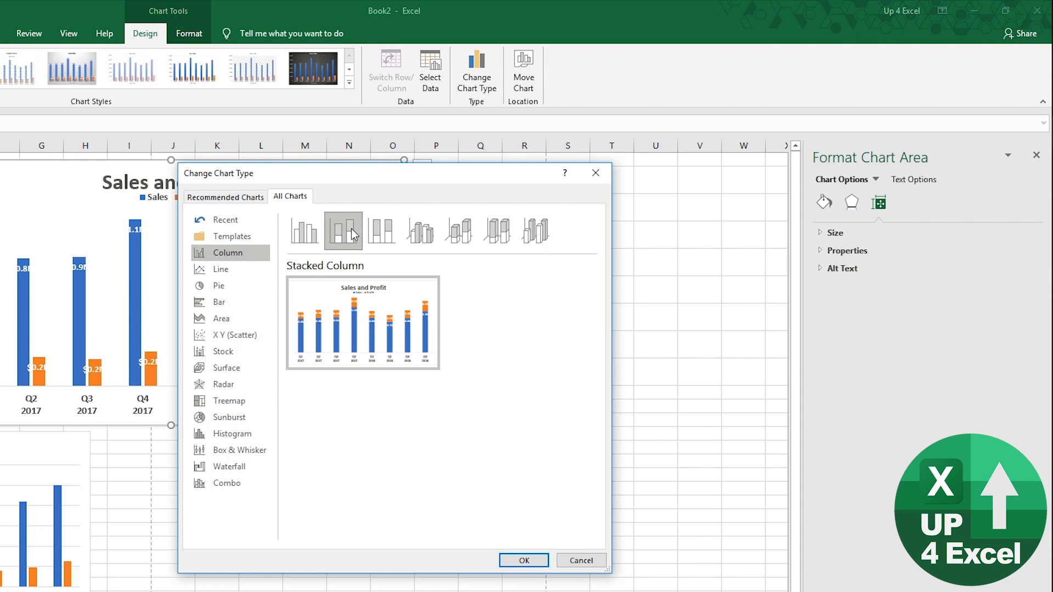
click(241, 268)
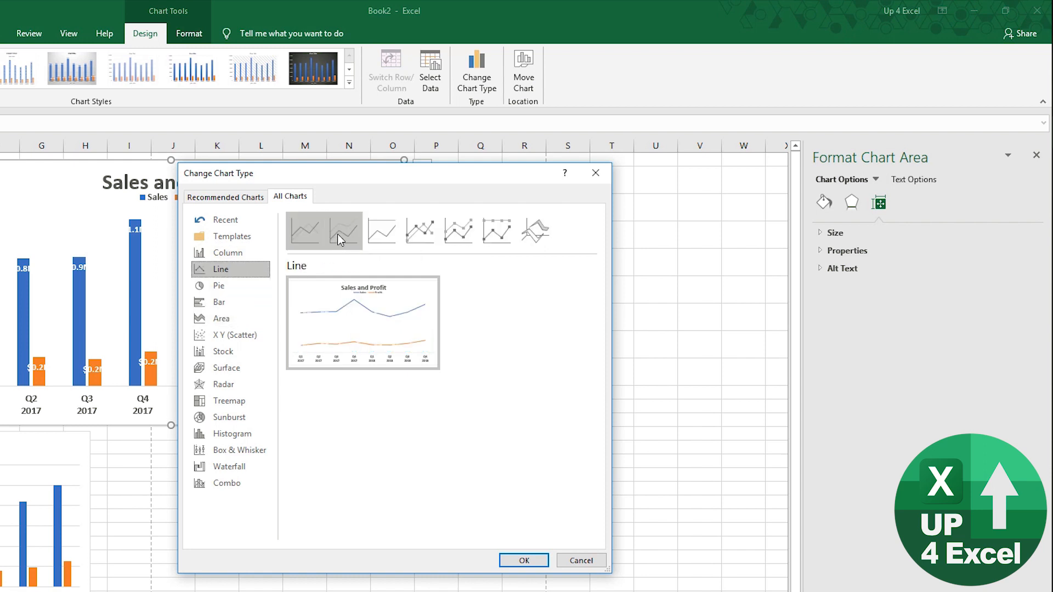
click(236, 255)
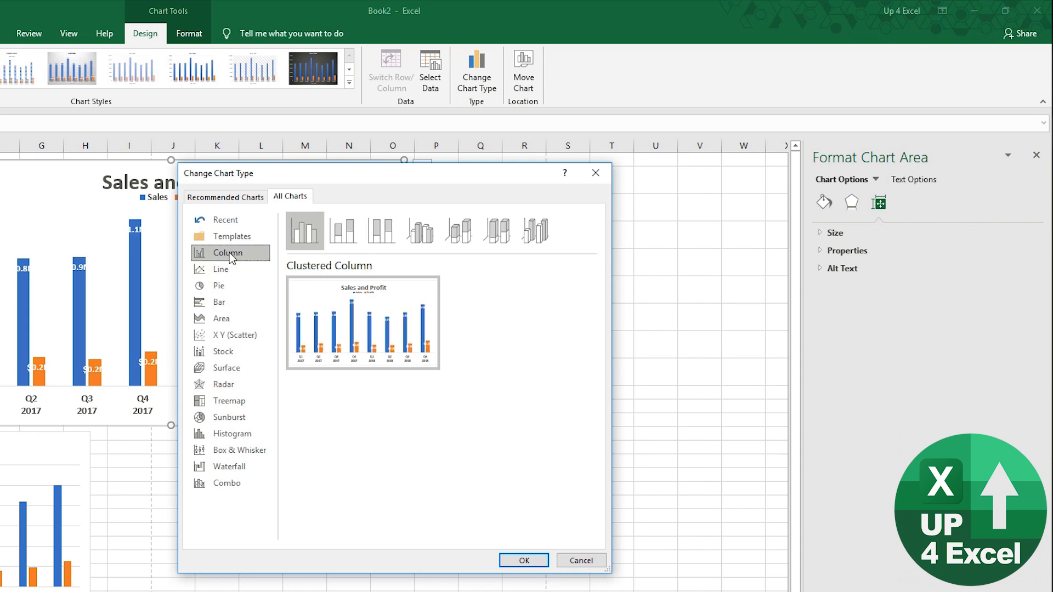
click(352, 228)
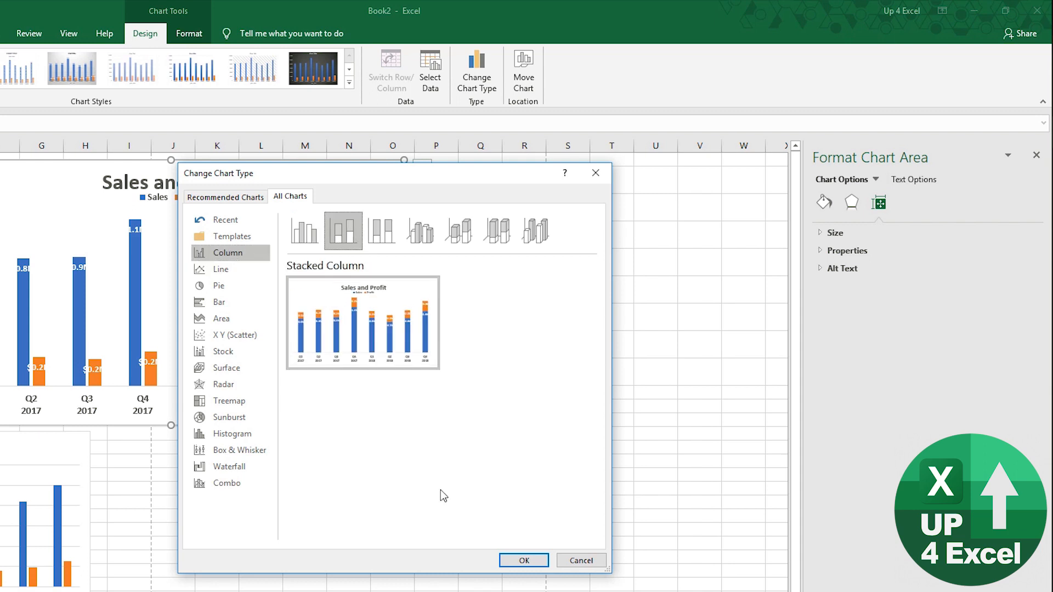
click(524, 560)
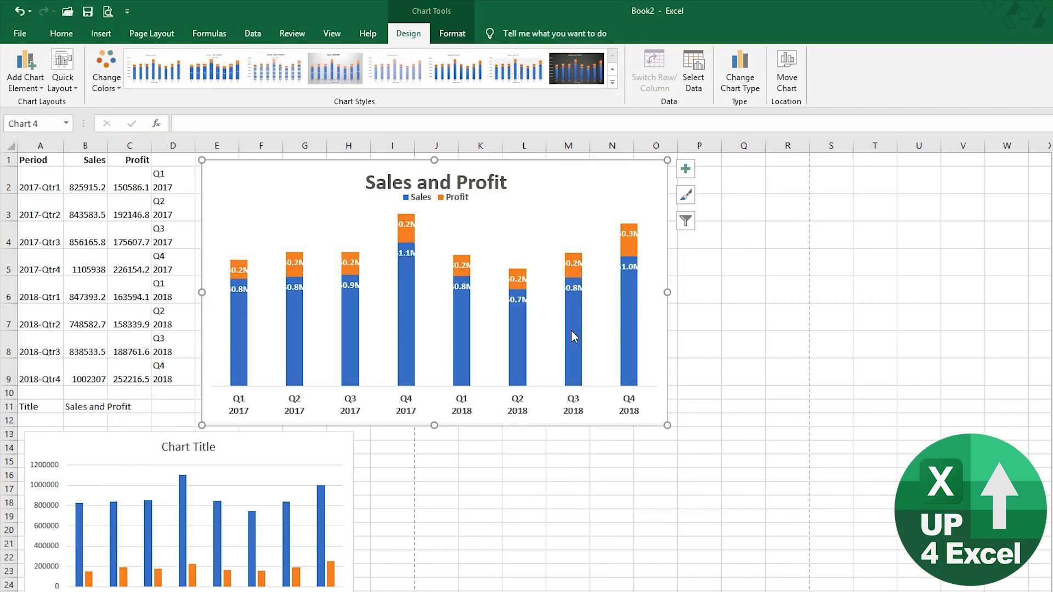
- In Select Data, move the Profit series above Sales so Profit forms each stack's base
mouse_move(569, 332)
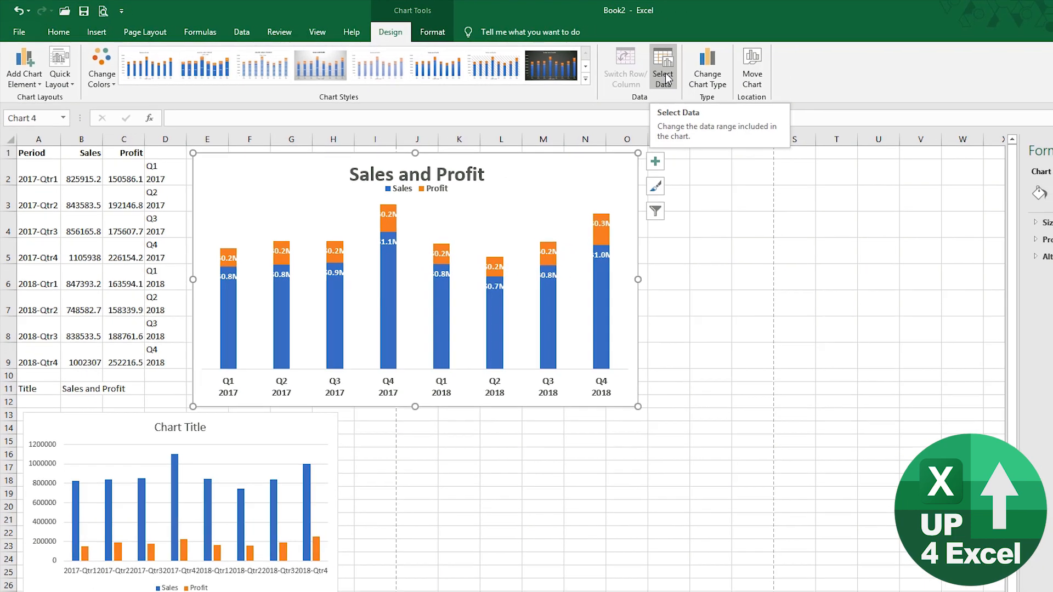
click(694, 81)
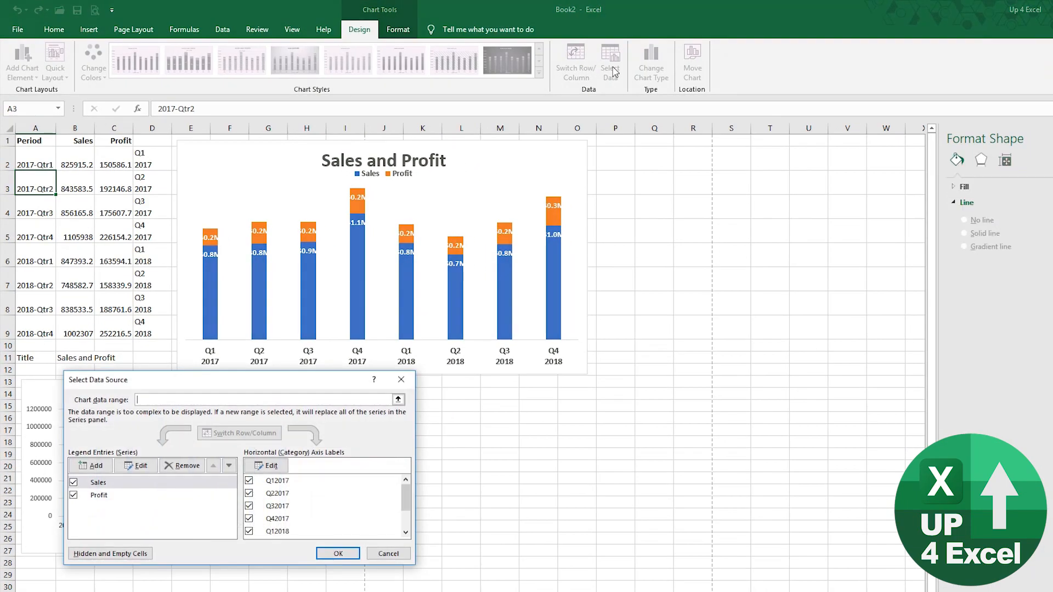
drag(258, 380, 282, 352)
click(137, 470)
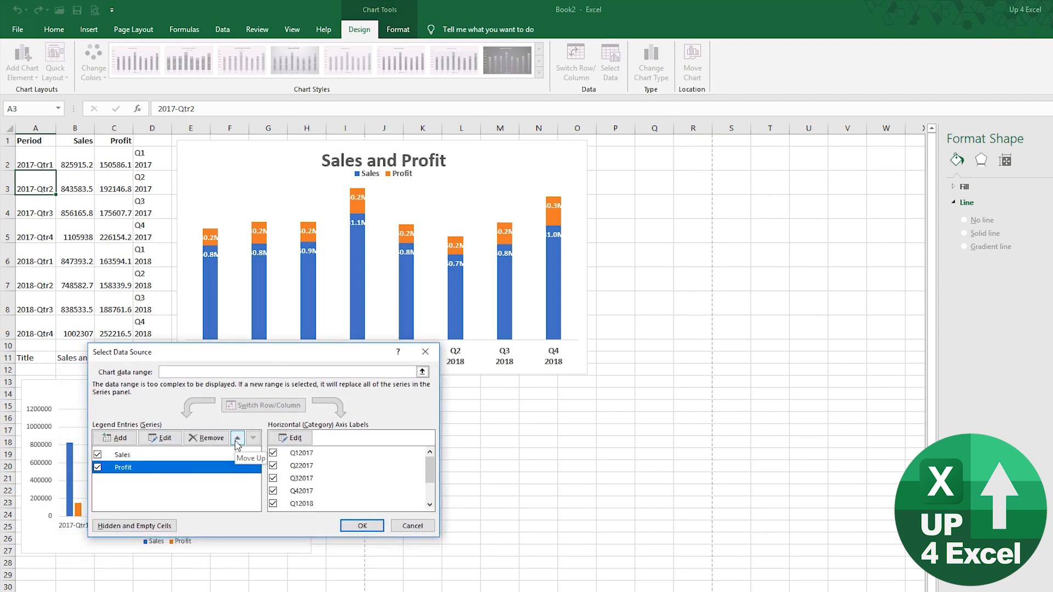
click(238, 439)
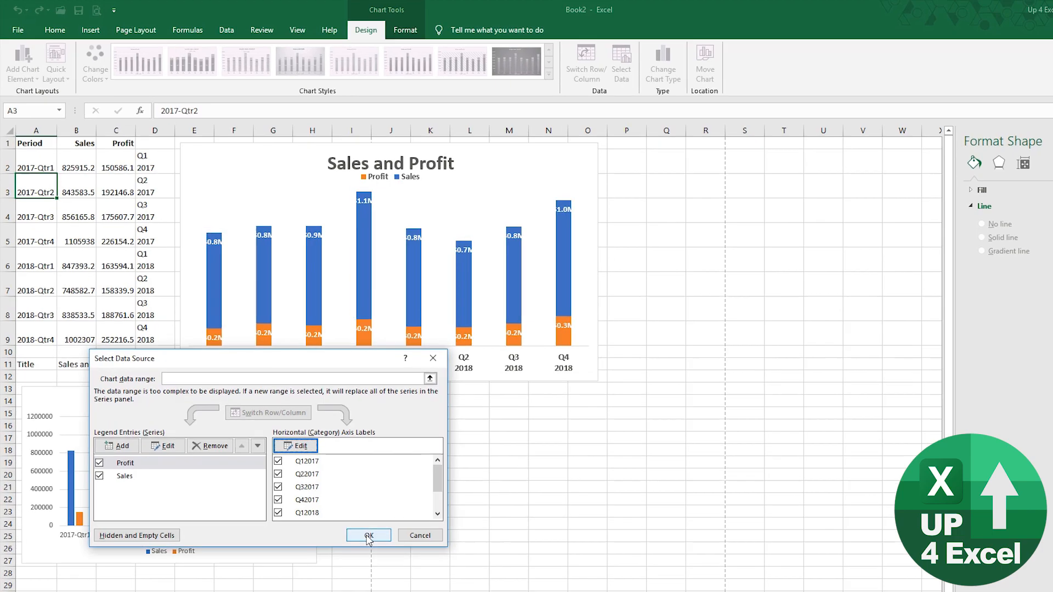
click(369, 536)
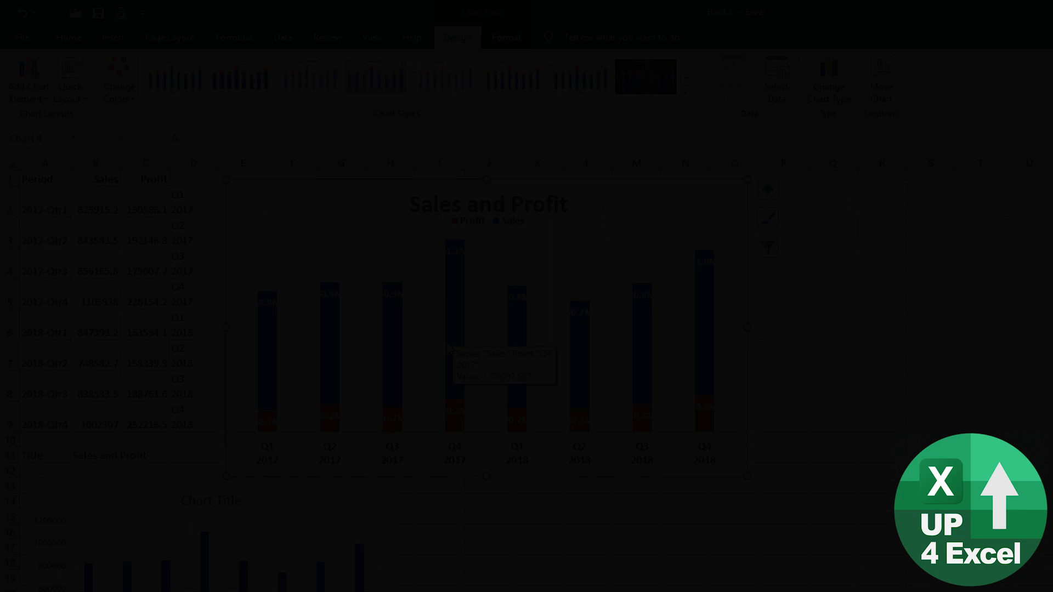
- Select the Sales series and drag its Gap Width from 219% down to 187%
mouse_move(450, 363)
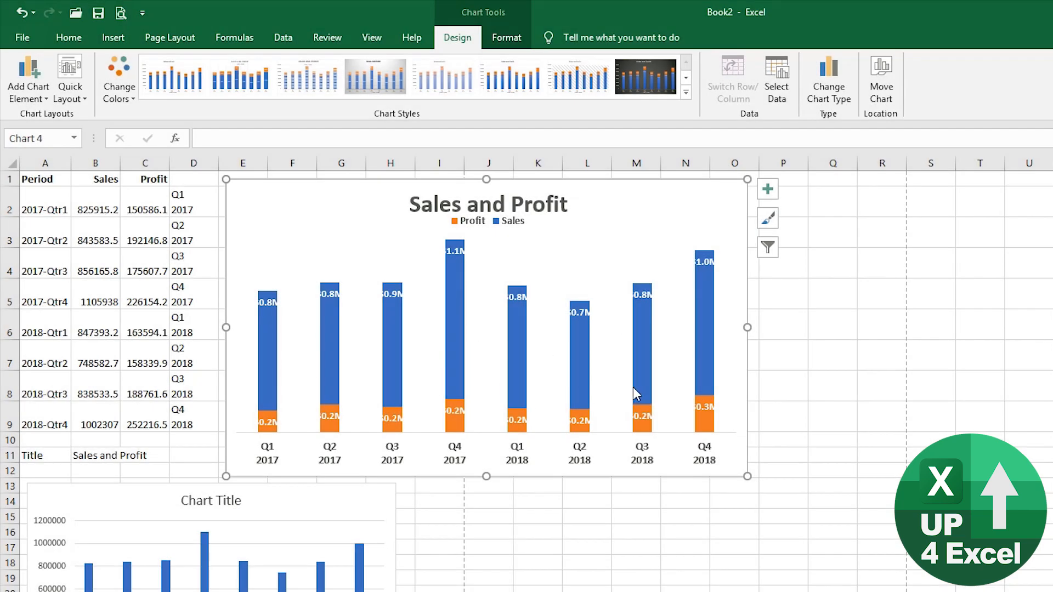
click(579, 390)
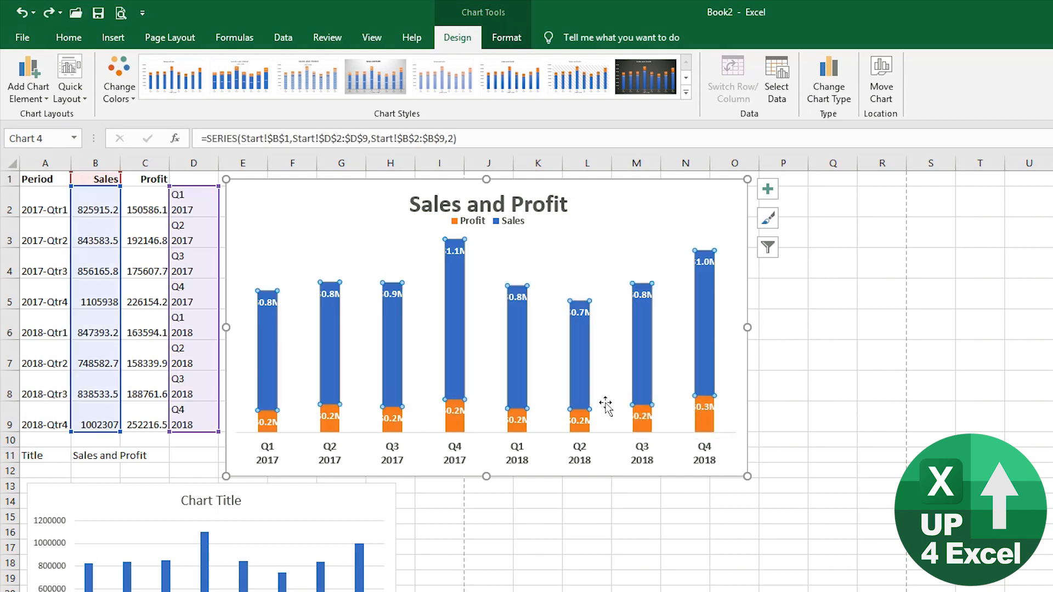
key(ctrl+1)
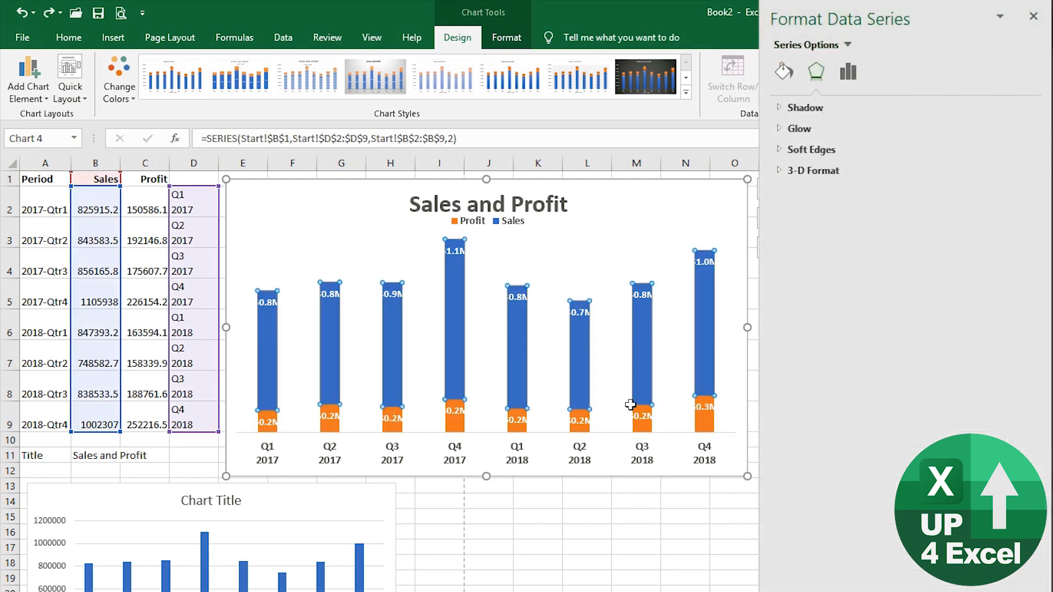
click(851, 75)
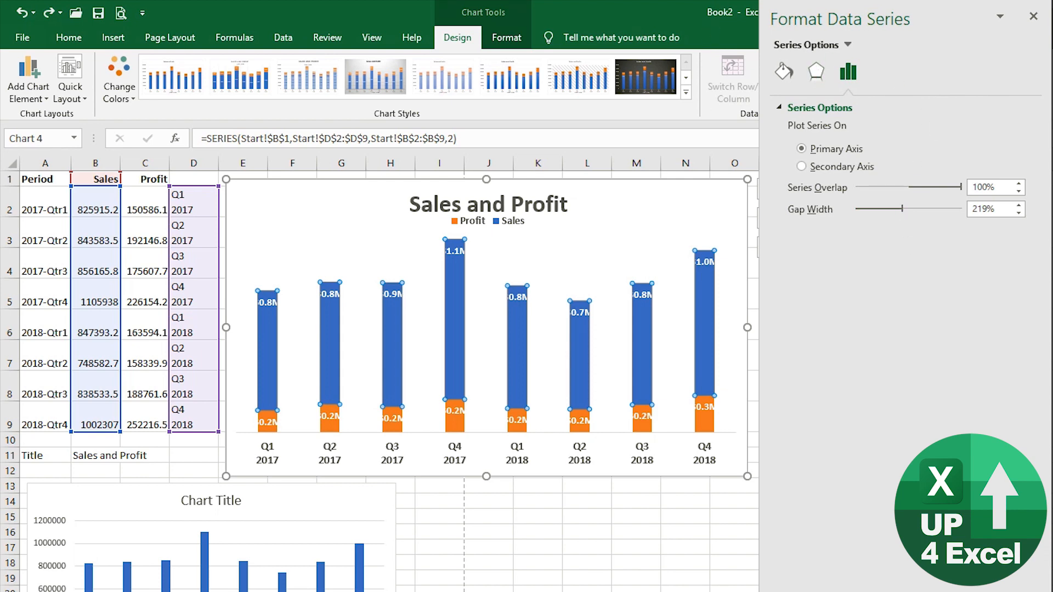
click(508, 39)
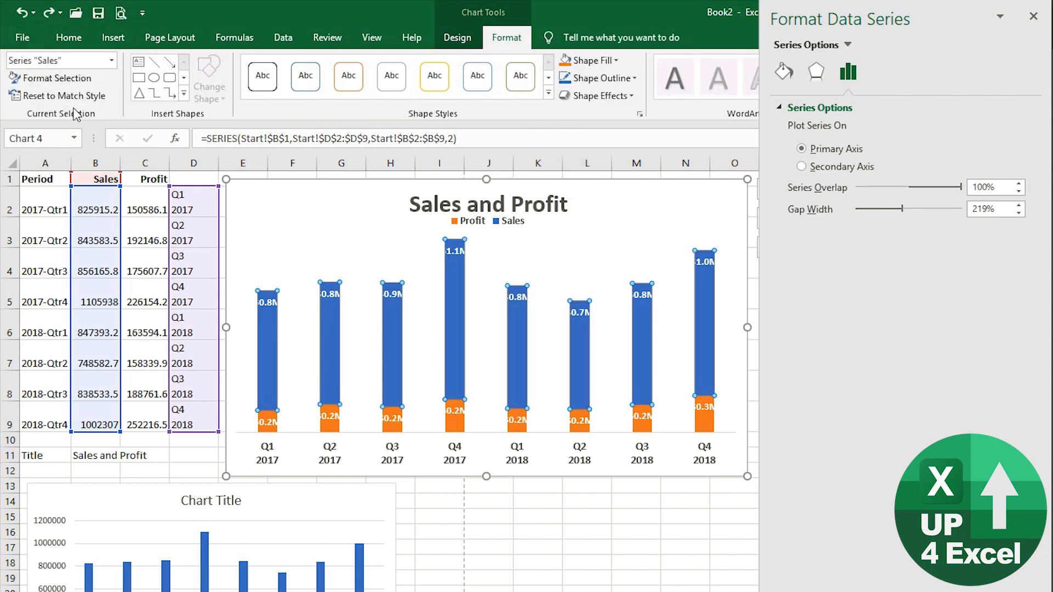
click(112, 61)
click(112, 62)
drag(902, 210, 869, 213)
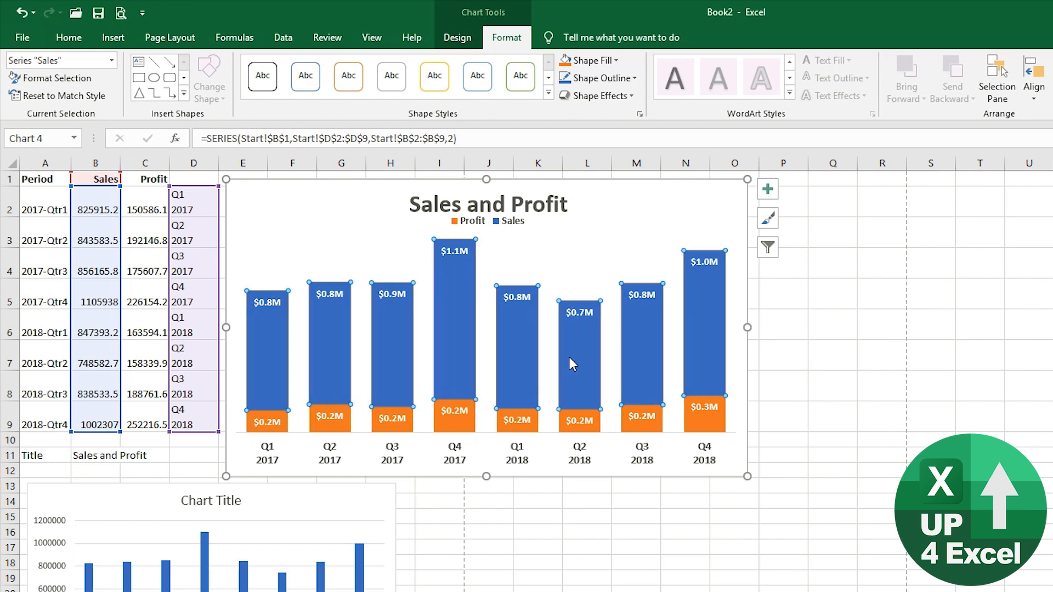
click(596, 257)
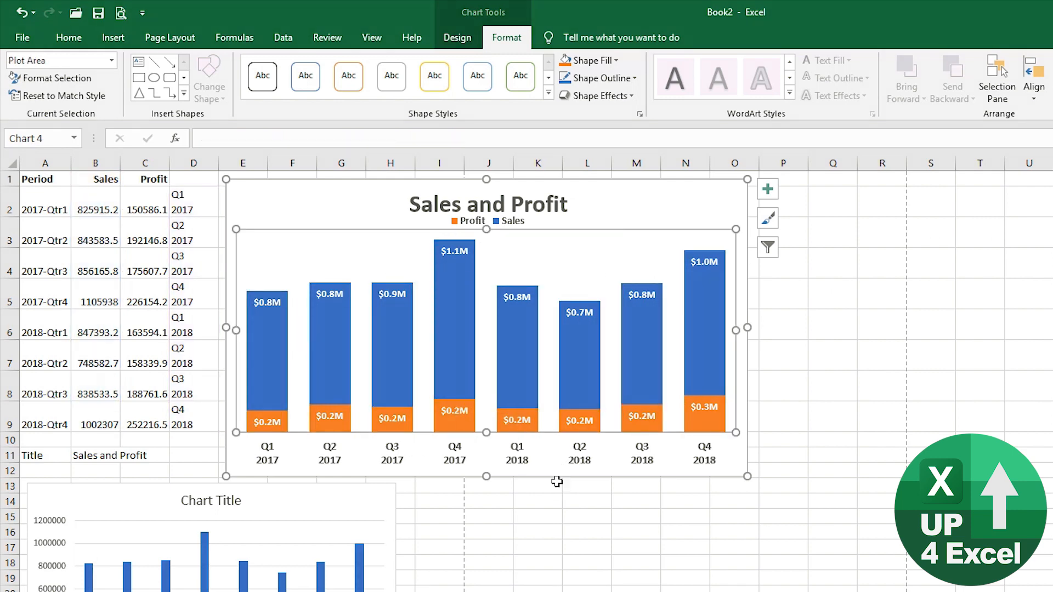
- Select the Profit series and fill its bars light blue instead of orange
mouse_move(395, 332)
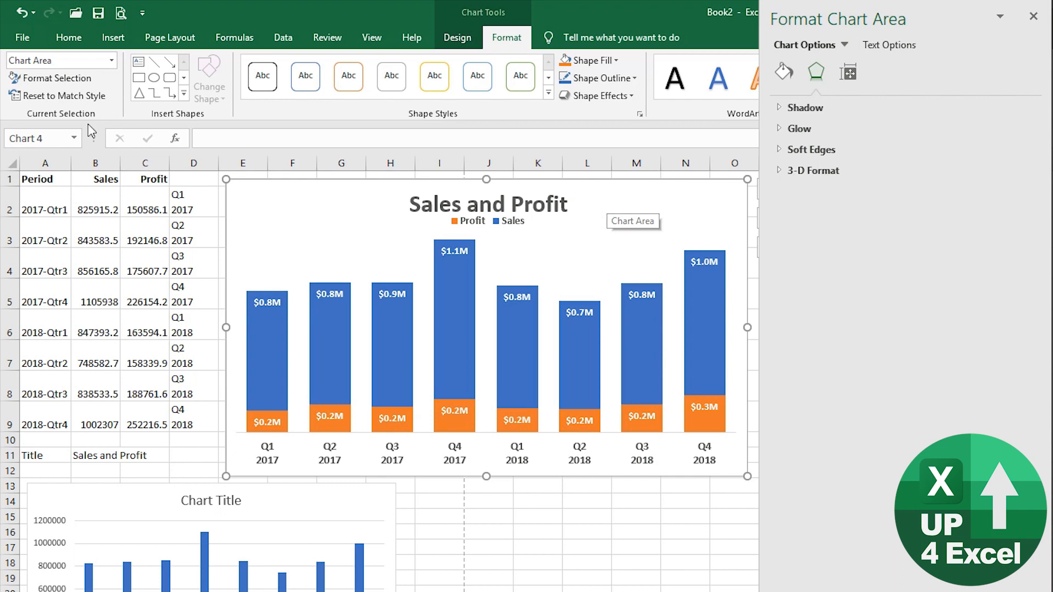
click(111, 61)
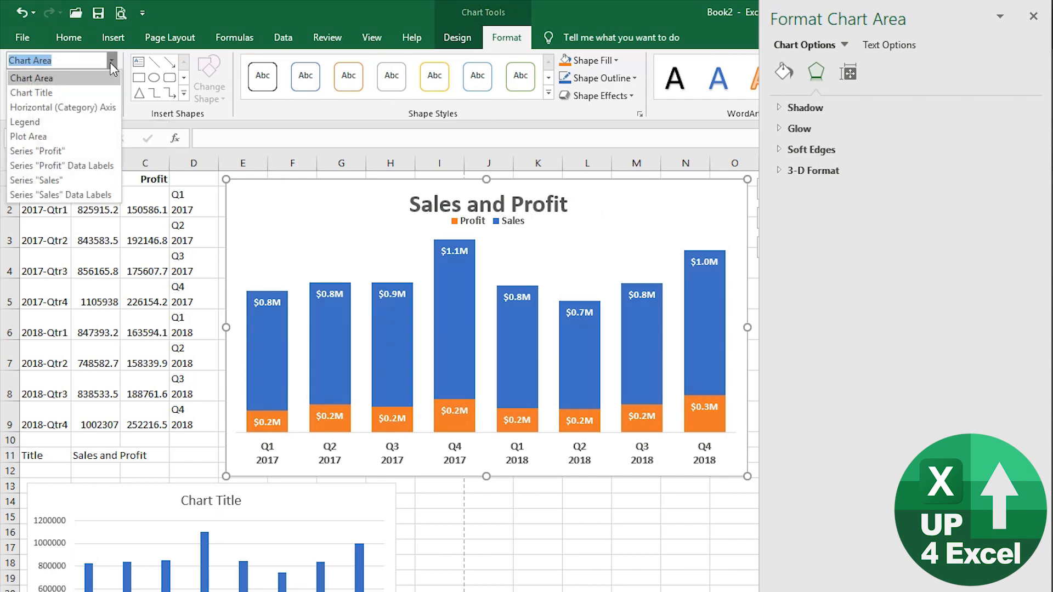
click(85, 152)
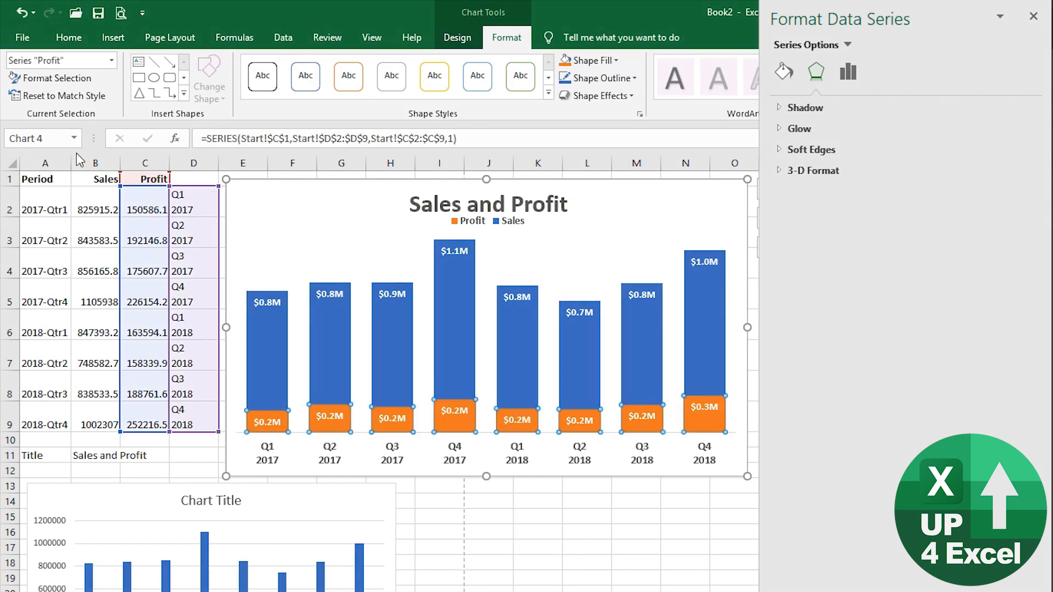
click(617, 61)
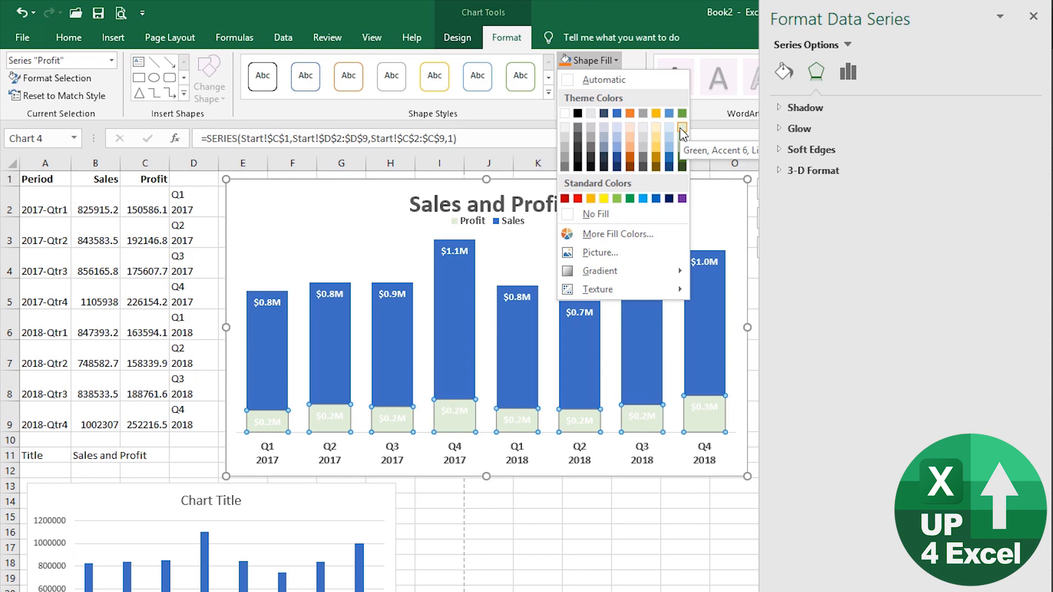
click(633, 78)
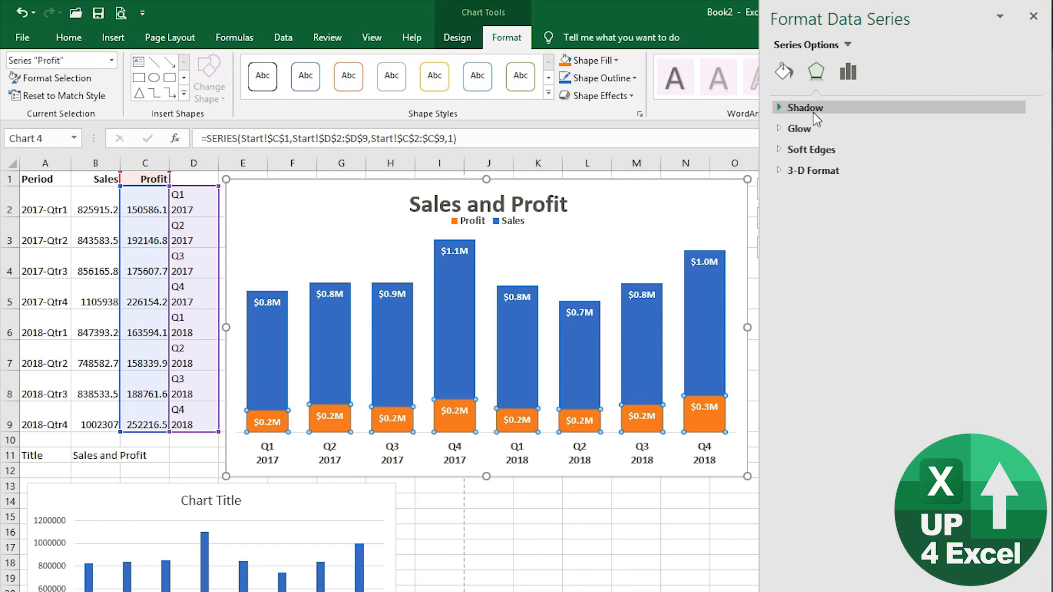
click(784, 72)
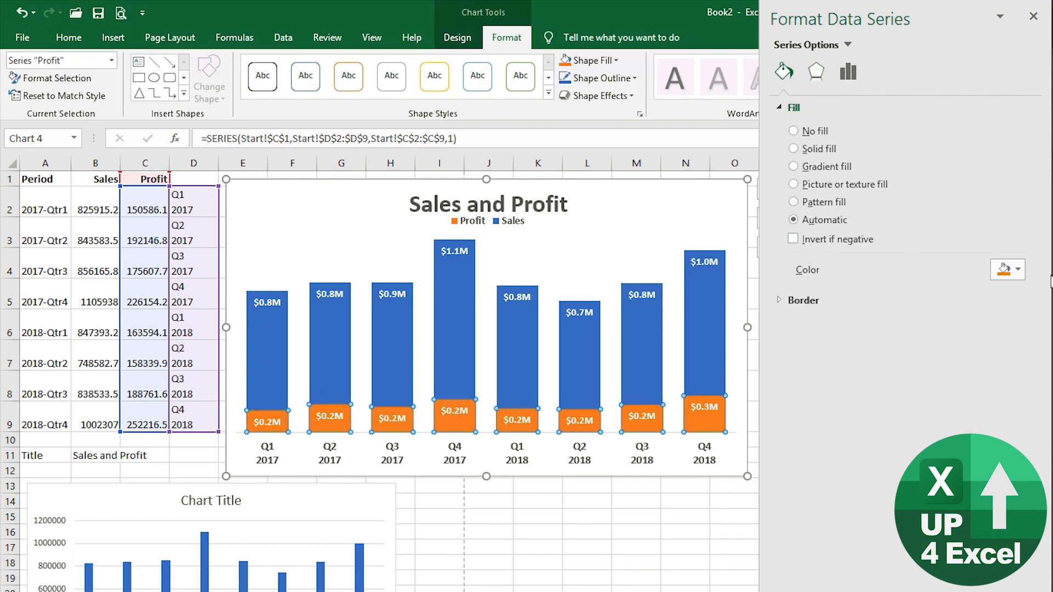
click(1018, 271)
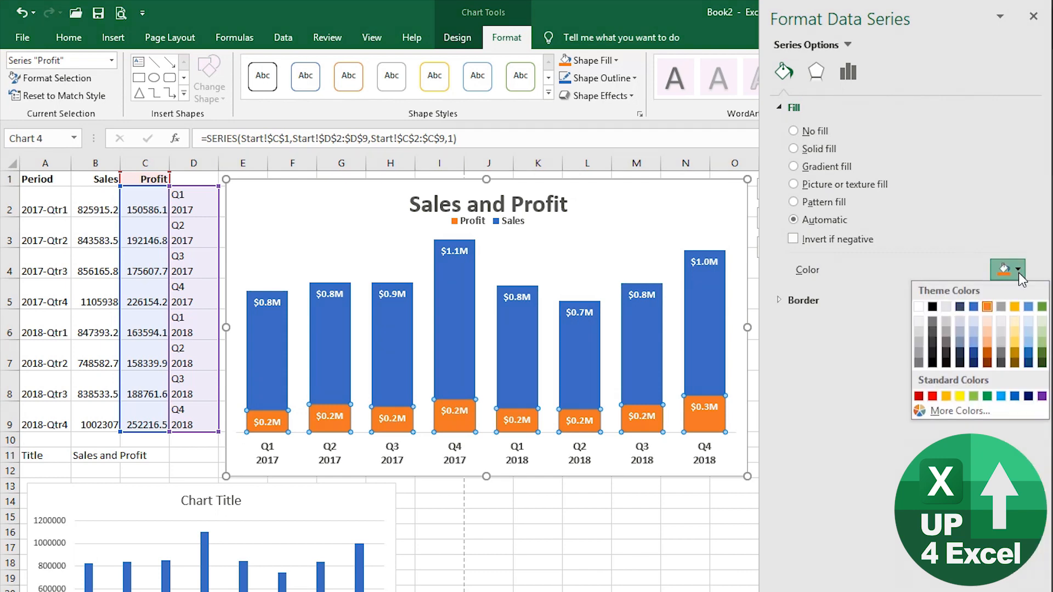
click(1018, 272)
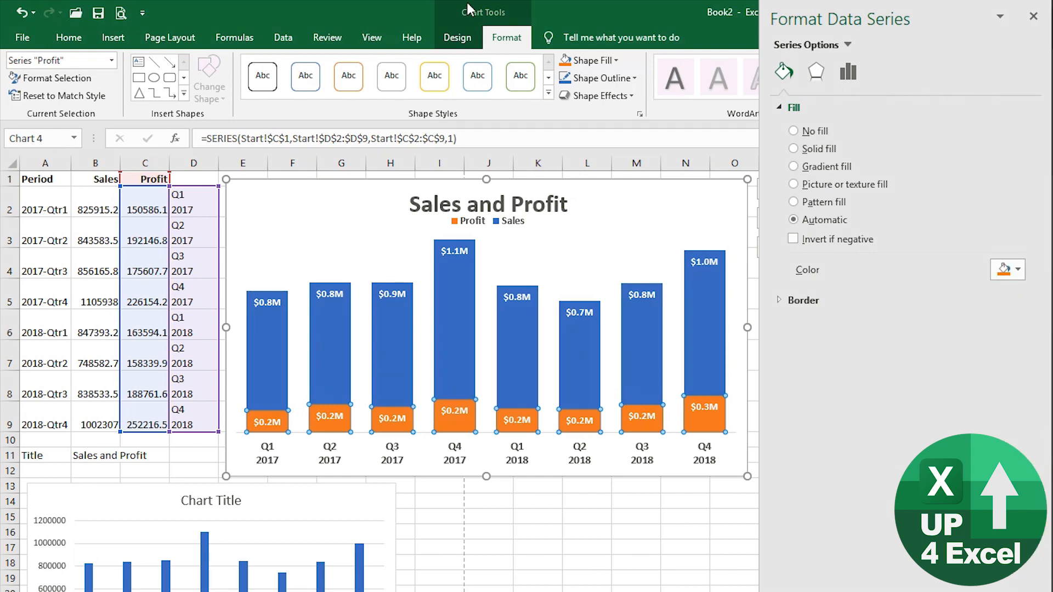
click(617, 60)
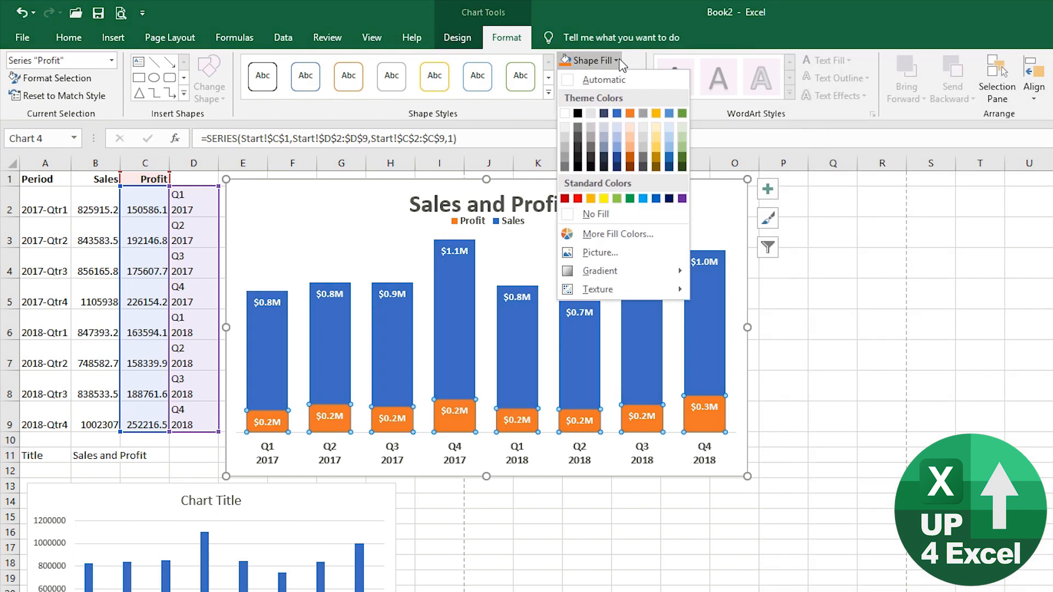
click(616, 61)
click(616, 61)
click(618, 136)
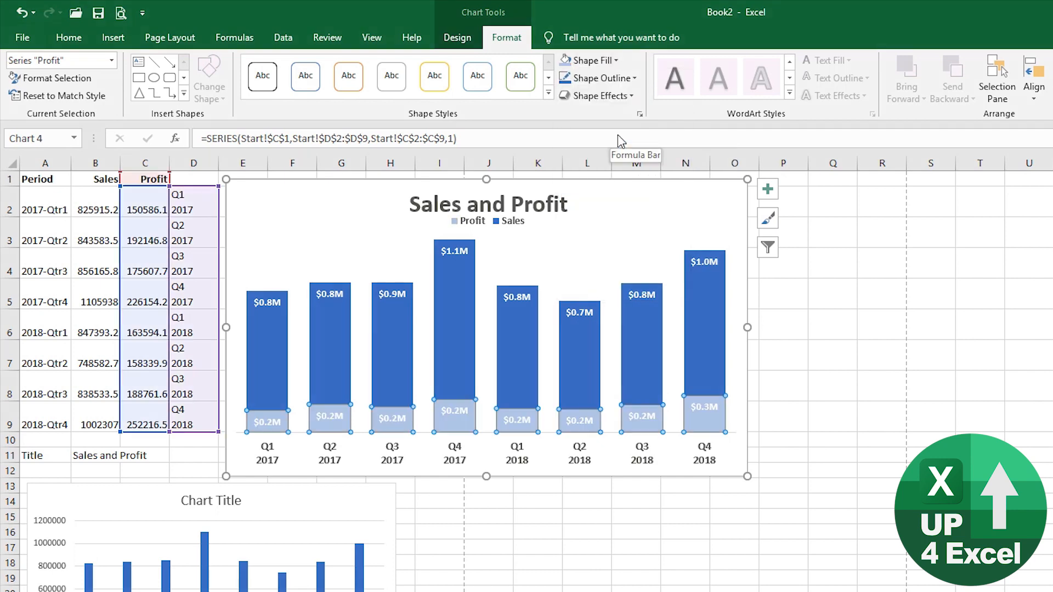
- Give the Profit data labels the Automatic dark font colour
click(471, 346)
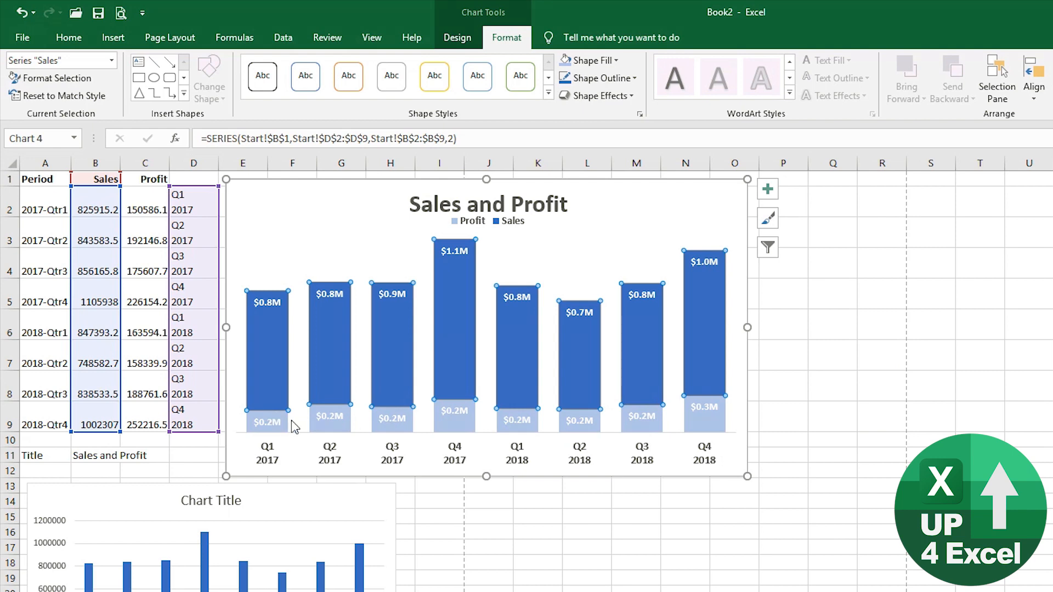
click(516, 421)
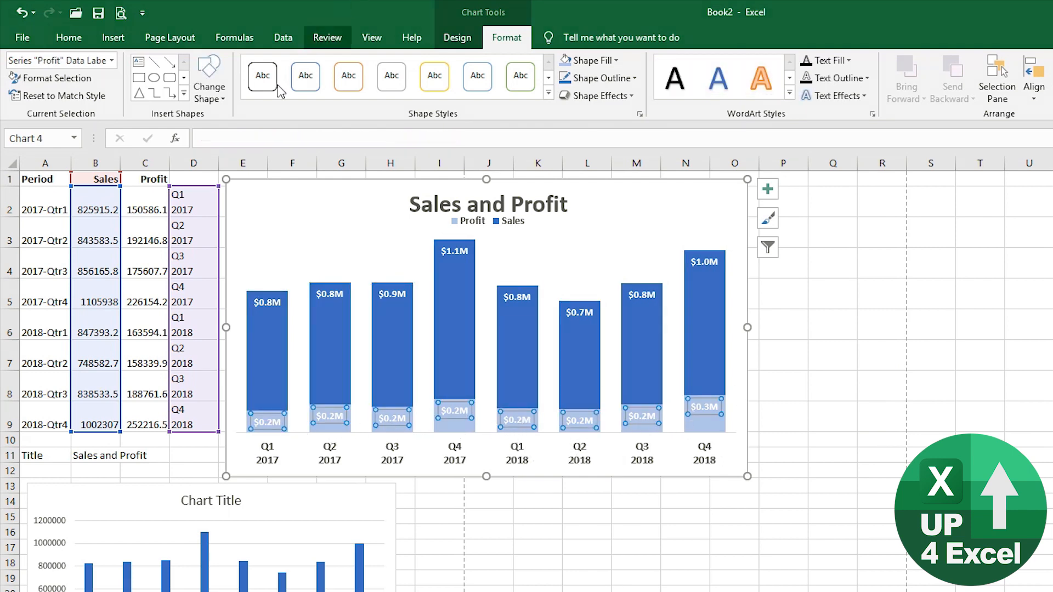
click(462, 47)
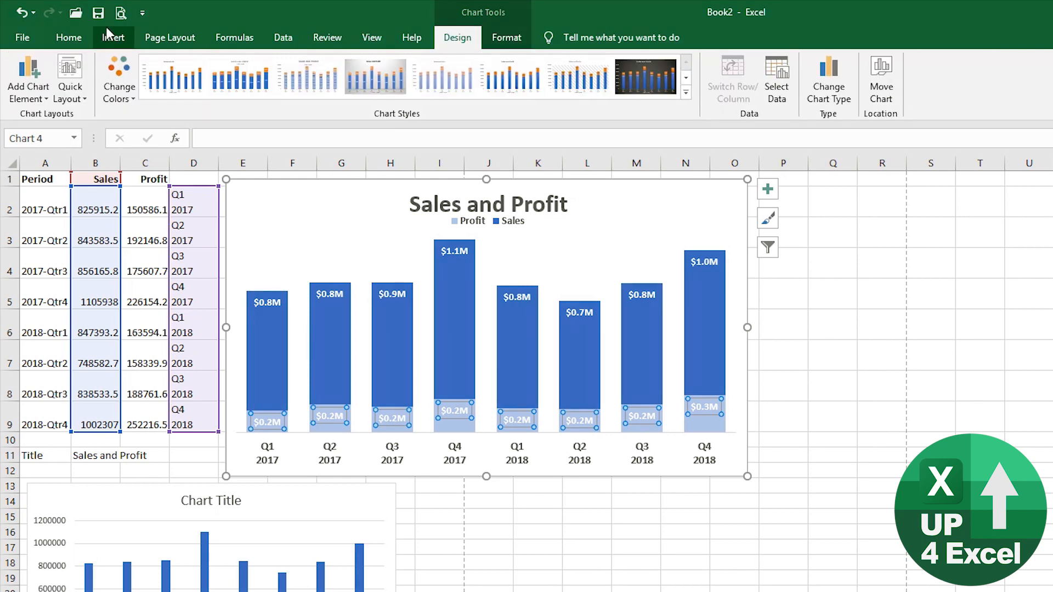
click(77, 39)
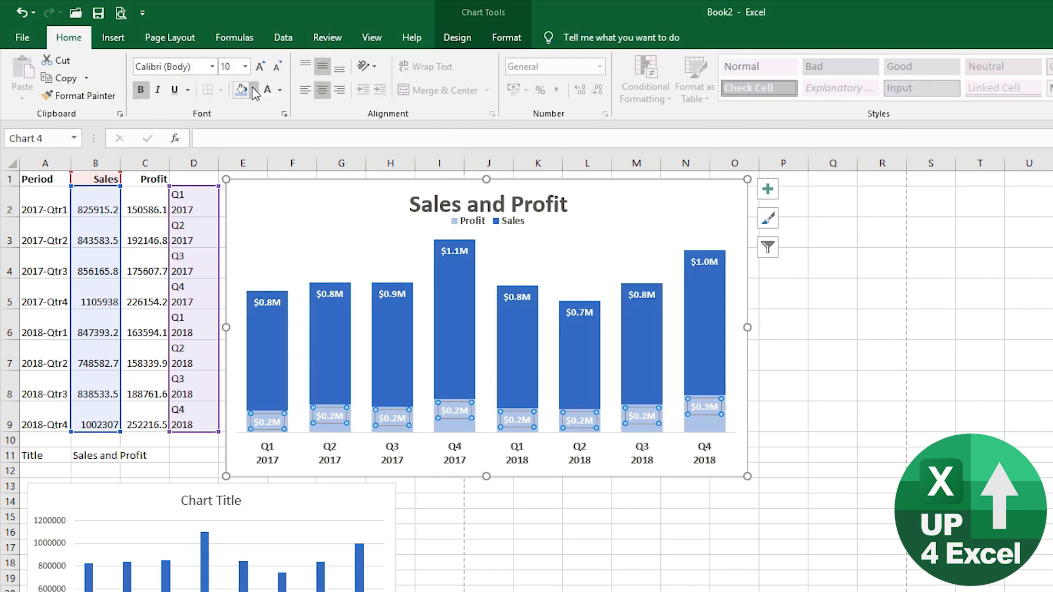
click(280, 91)
click(277, 112)
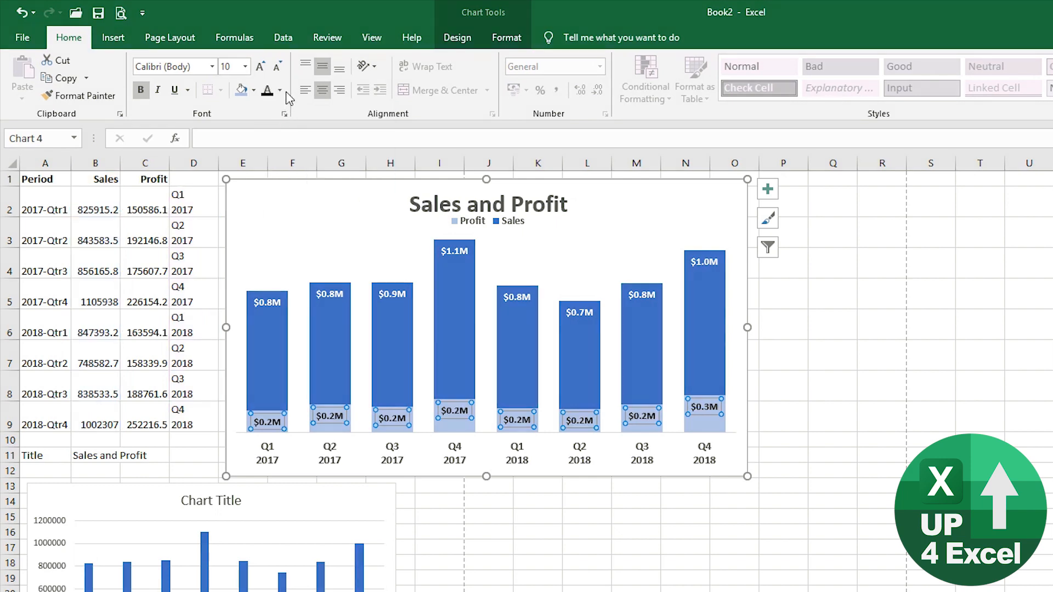
- Set the quarter axis labels to size 14, making the chart taller and the plot area smaller
click(464, 455)
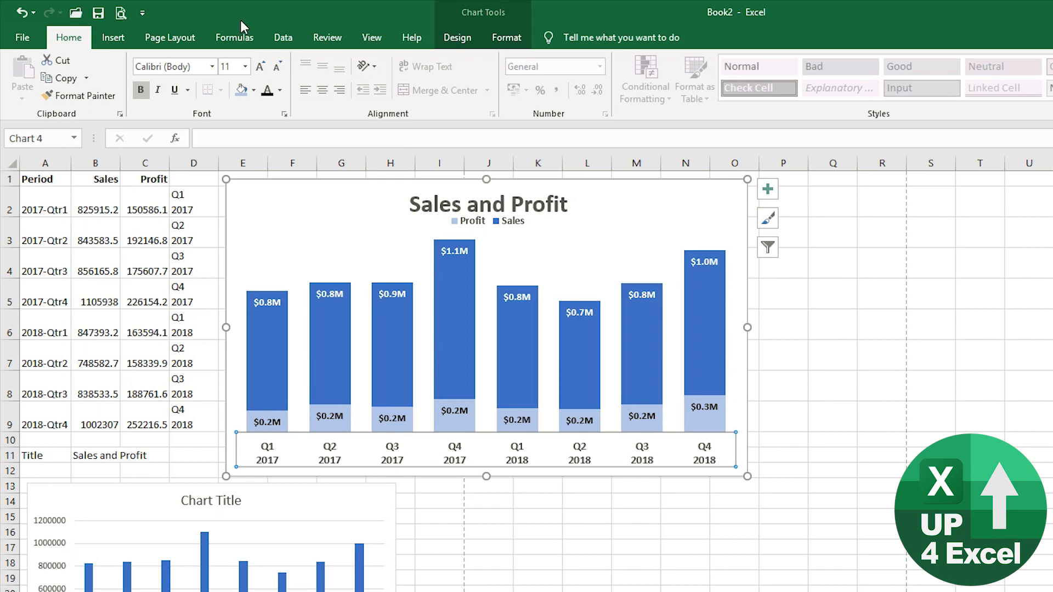
click(261, 68)
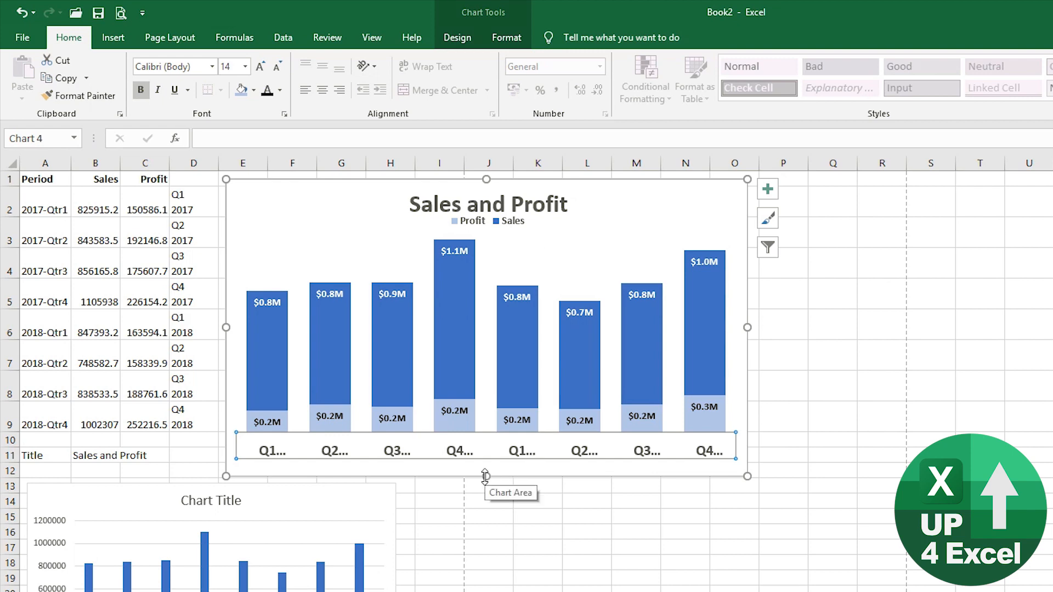
drag(485, 476, 486, 481)
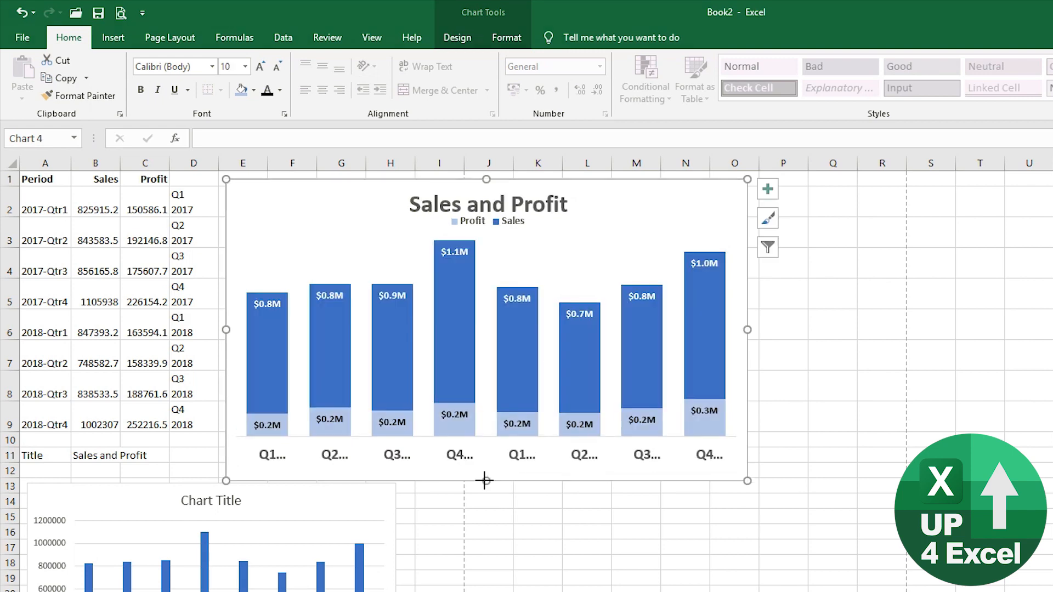
click(488, 415)
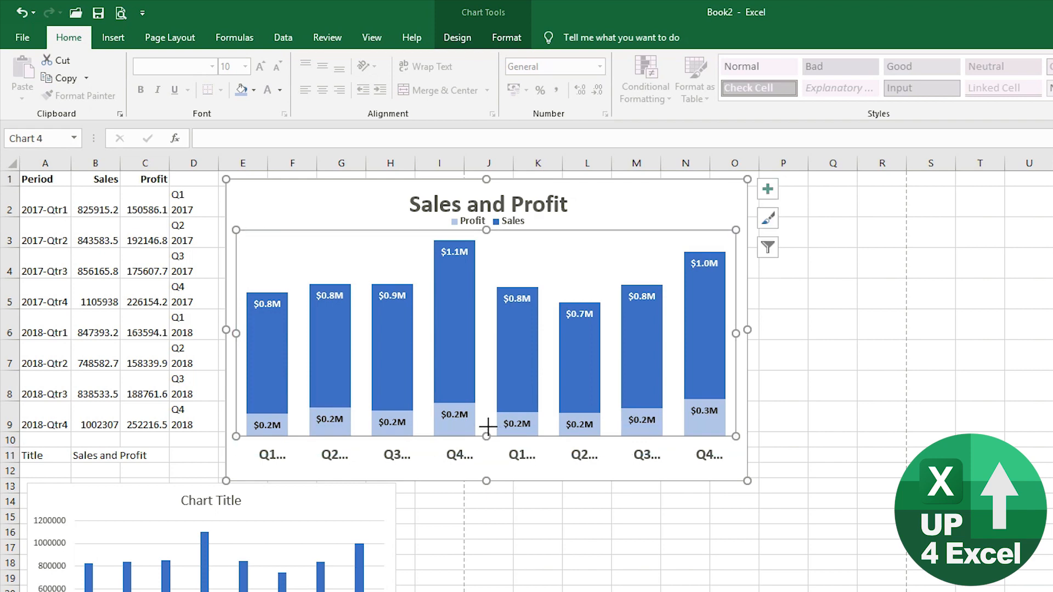
drag(488, 426, 488, 427)
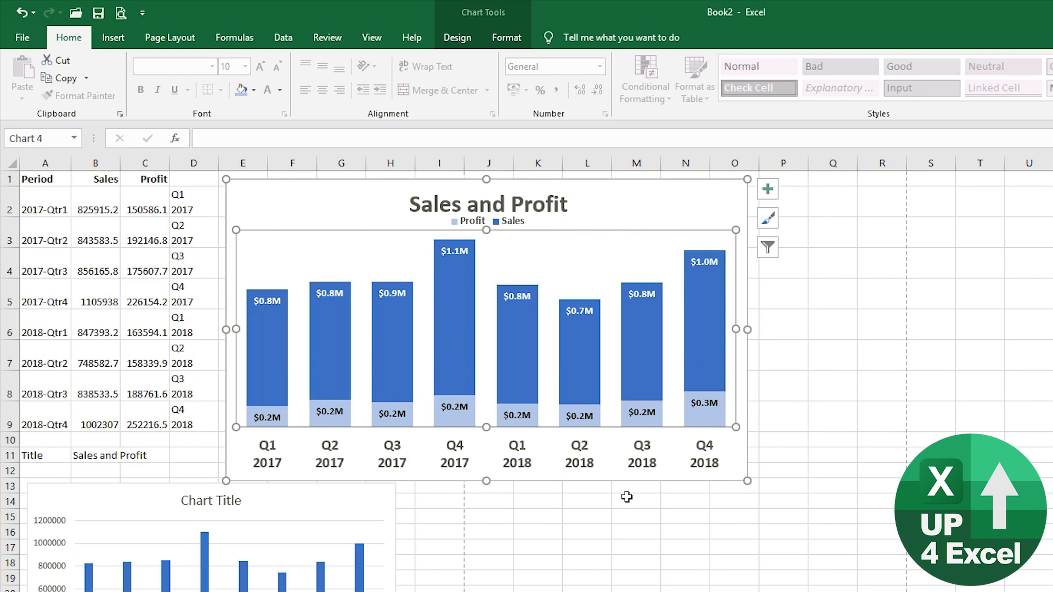
- Increase the font size of the Sales and Profit data labels
click(459, 254)
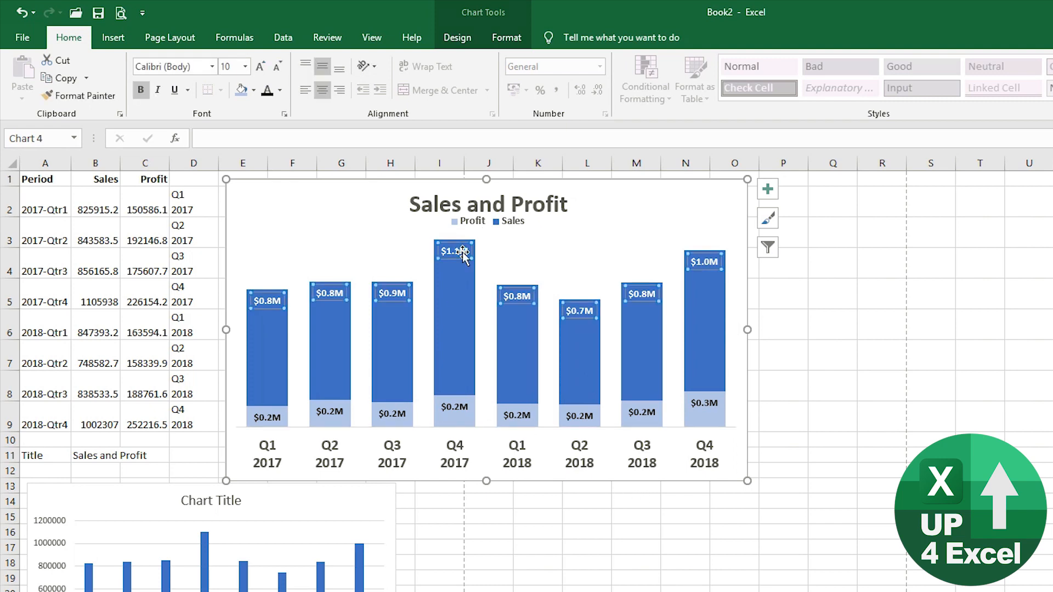
click(260, 67)
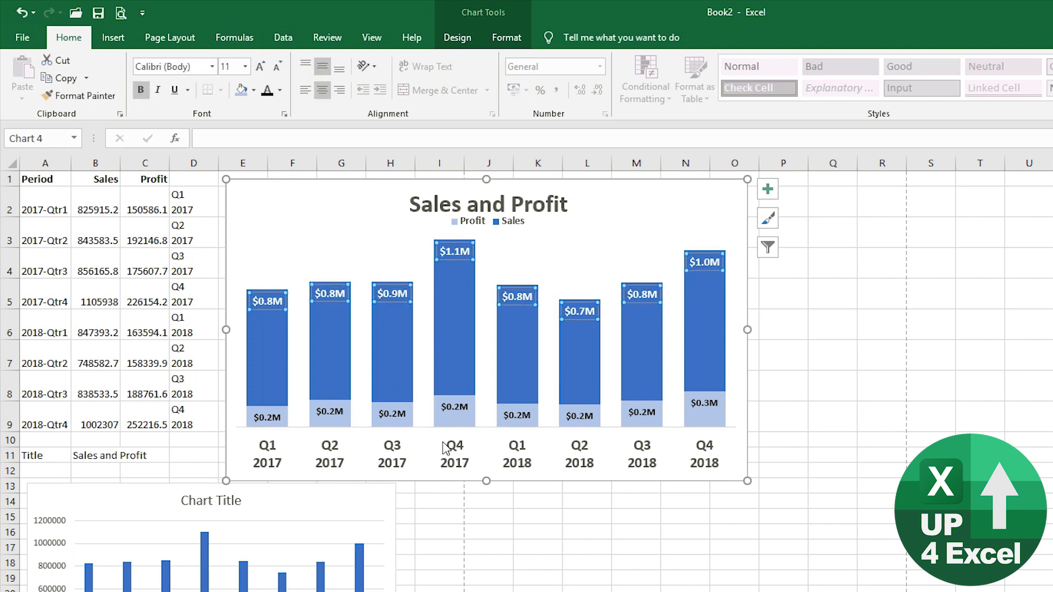
click(455, 407)
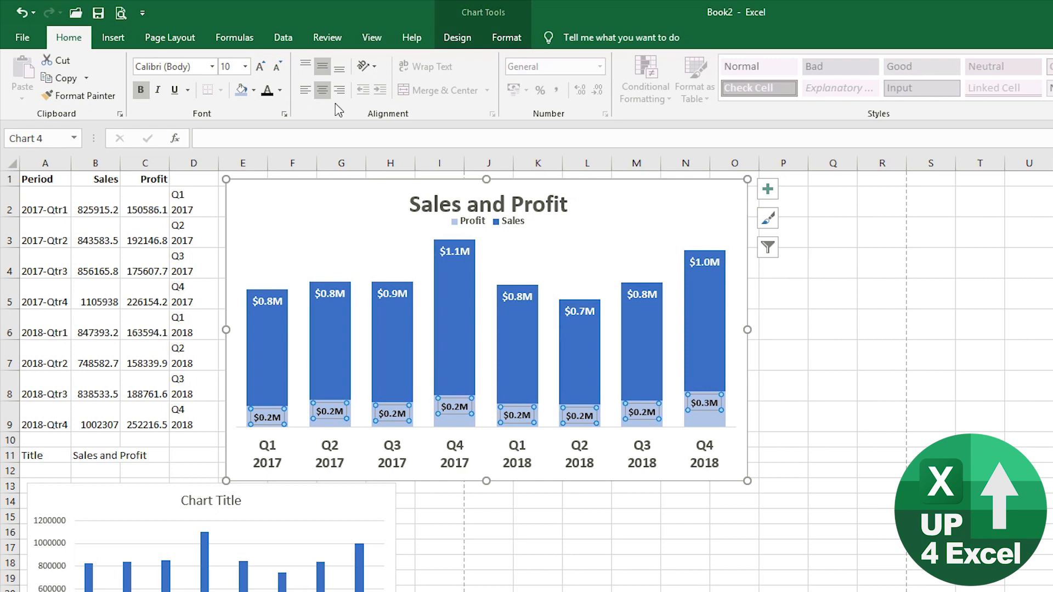
click(261, 67)
click(261, 67)
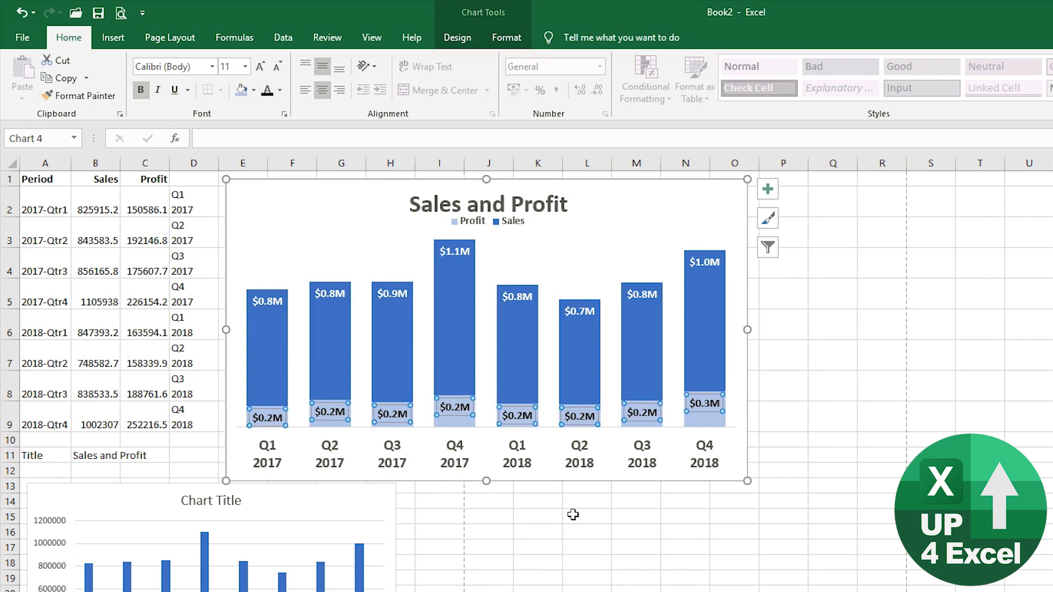
- Select the chart area and open the Format Chart Area pane
click(486, 431)
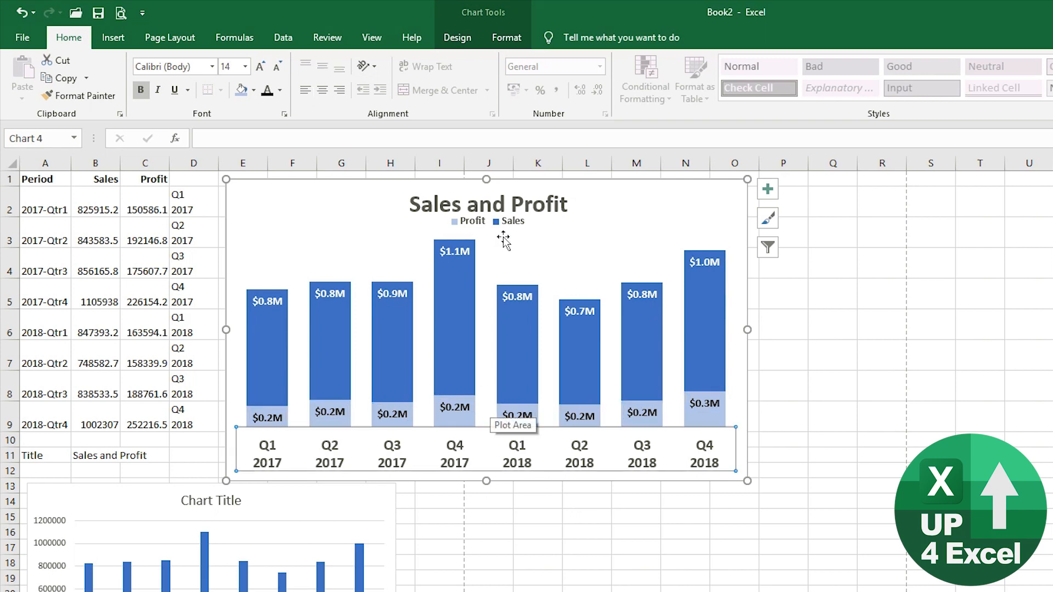
click(543, 239)
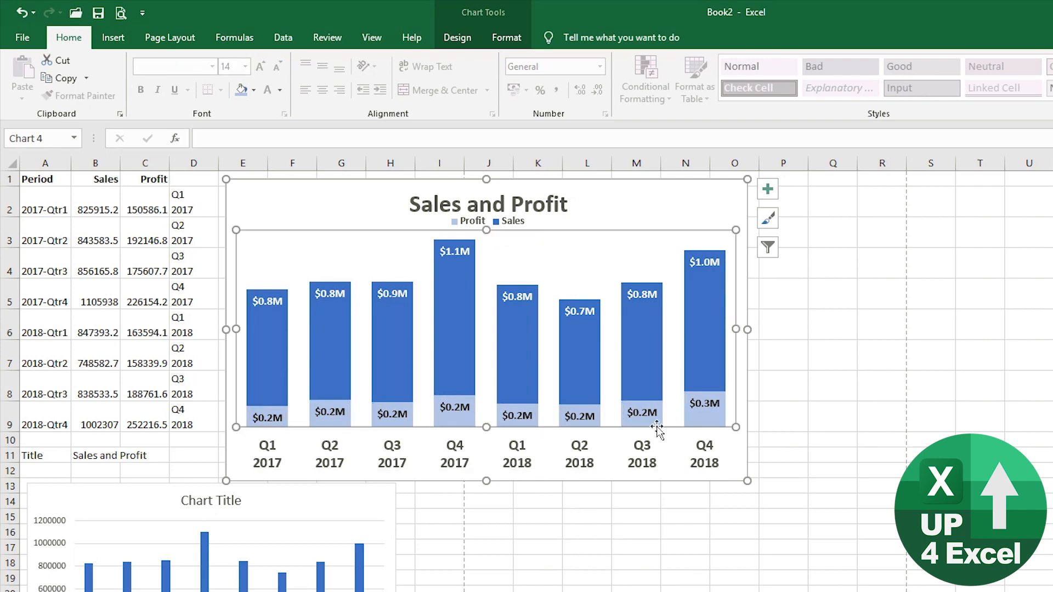
click(634, 199)
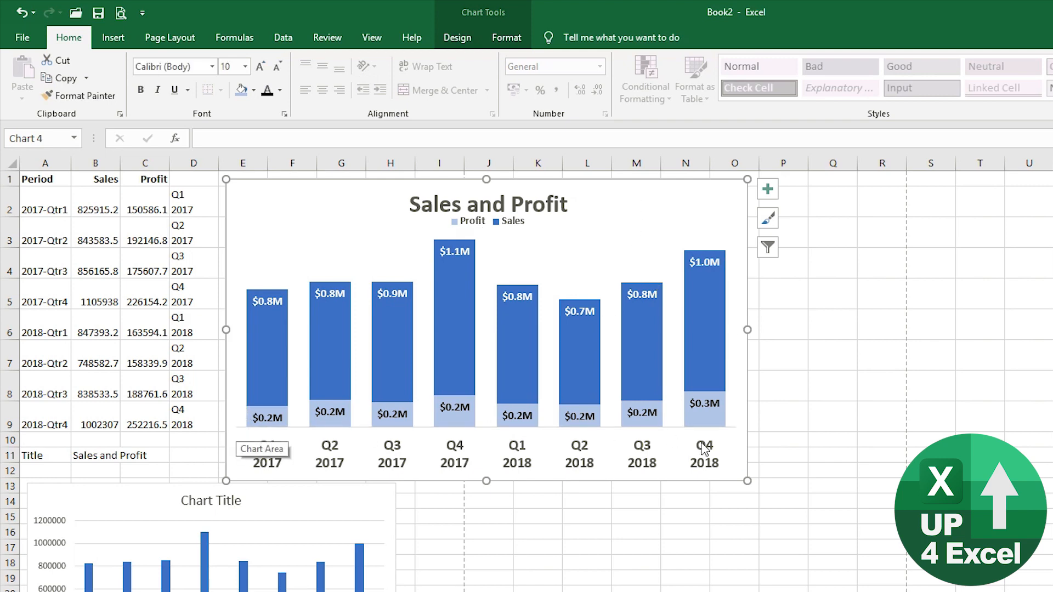
click(22, 12)
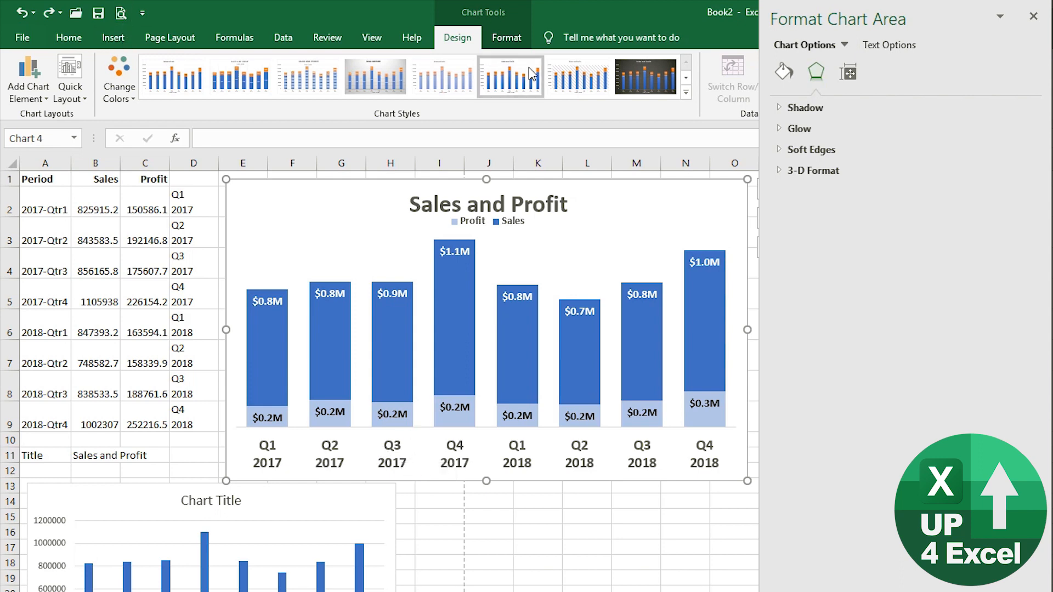
- Set the horizontal category axis line to No line in the Format Axis pane
click(507, 37)
click(112, 60)
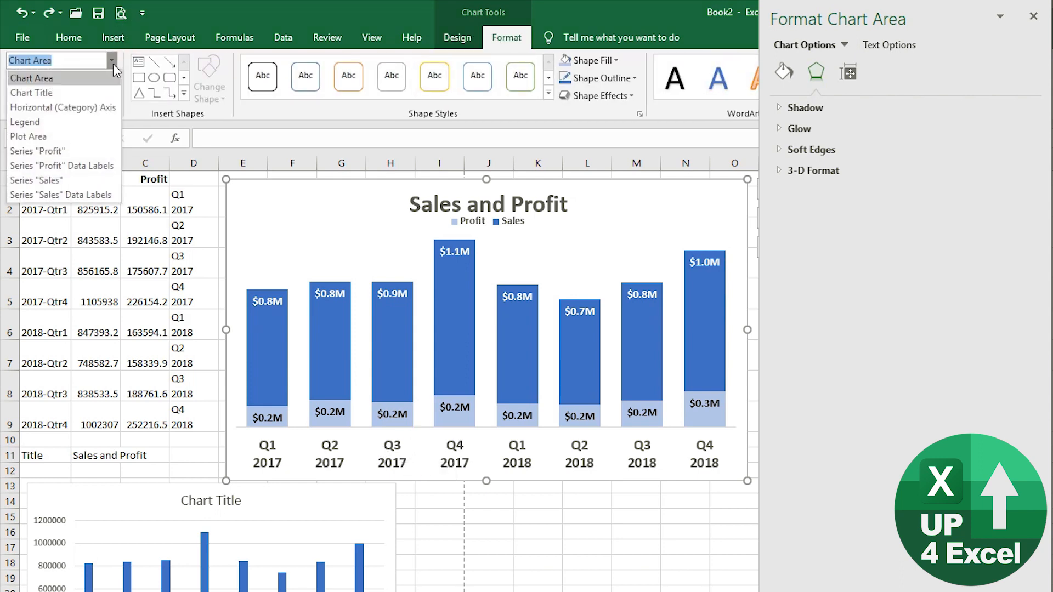
click(92, 107)
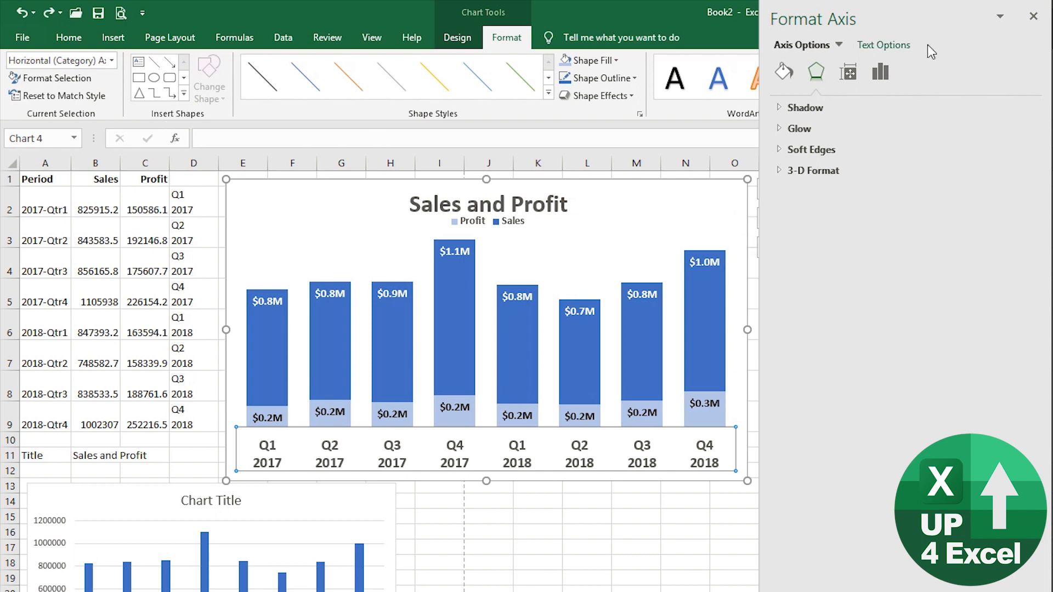
click(784, 71)
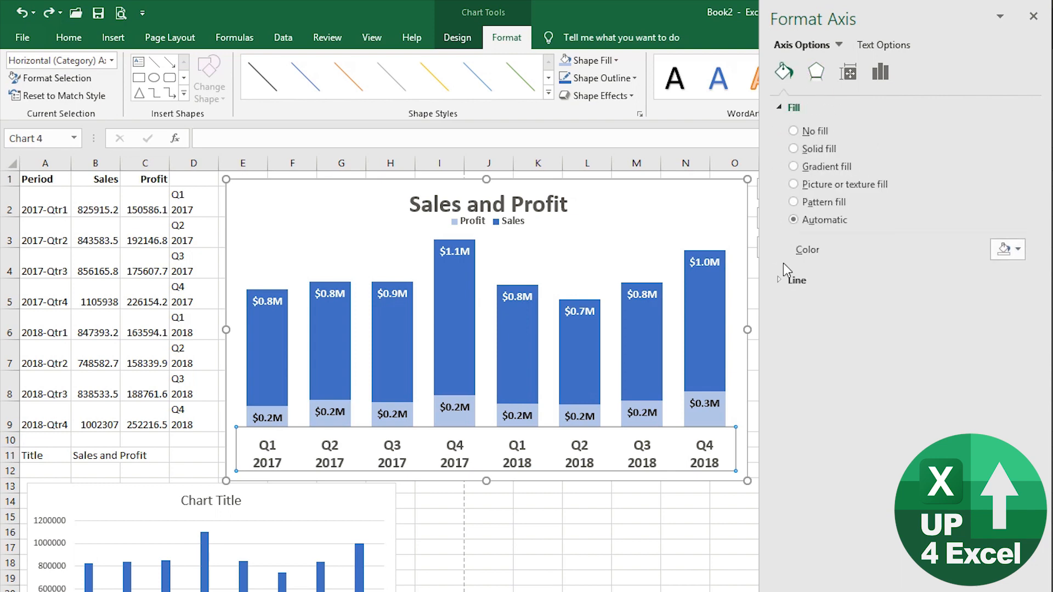
click(778, 107)
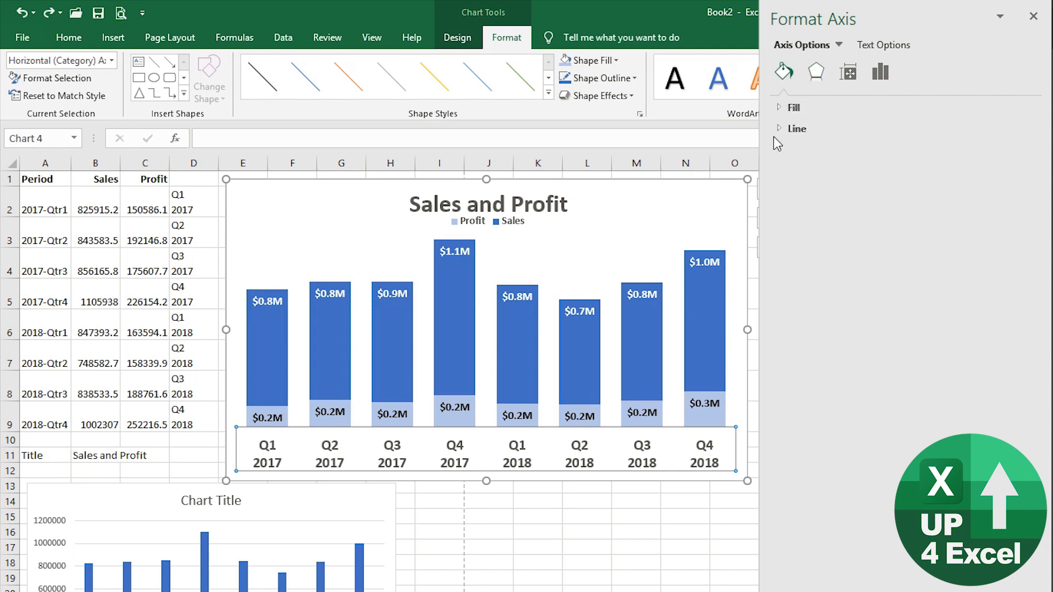
click(780, 129)
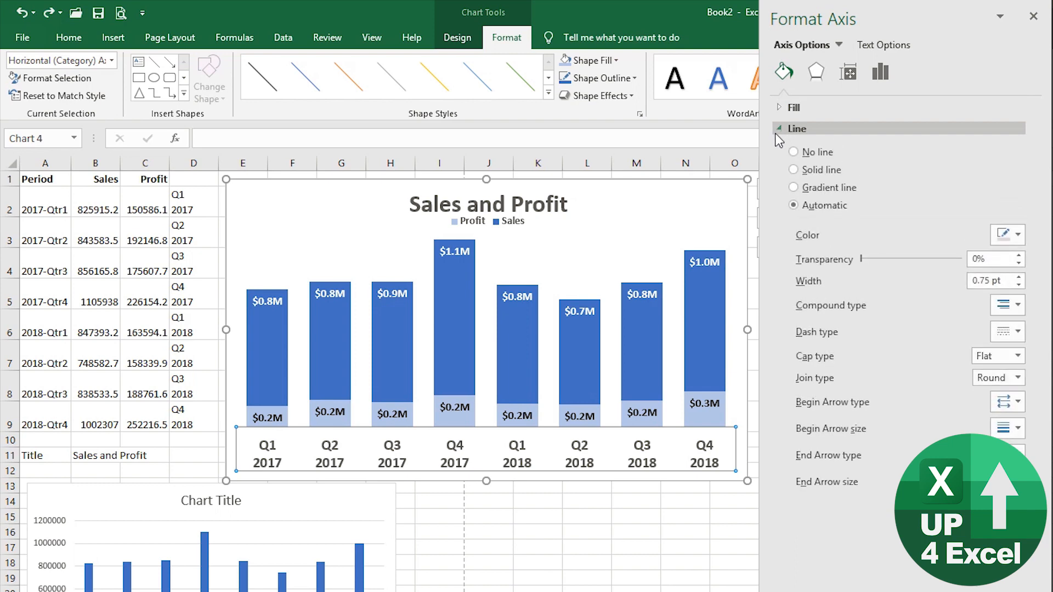
click(796, 152)
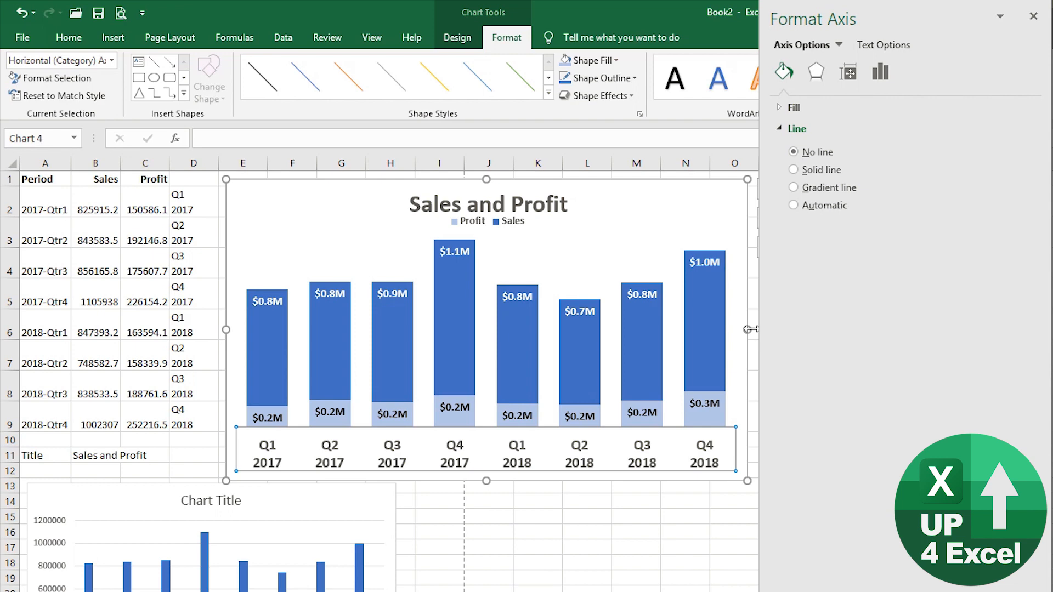
click(638, 196)
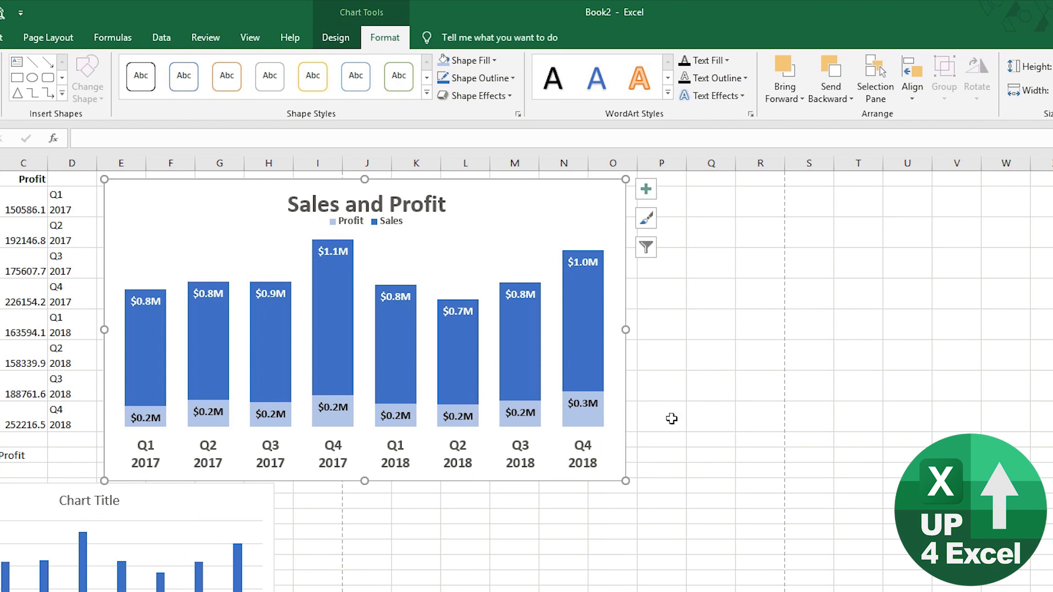
- Fill the Q4 2017 Sales bar with Green, Accent 6
click(333, 298)
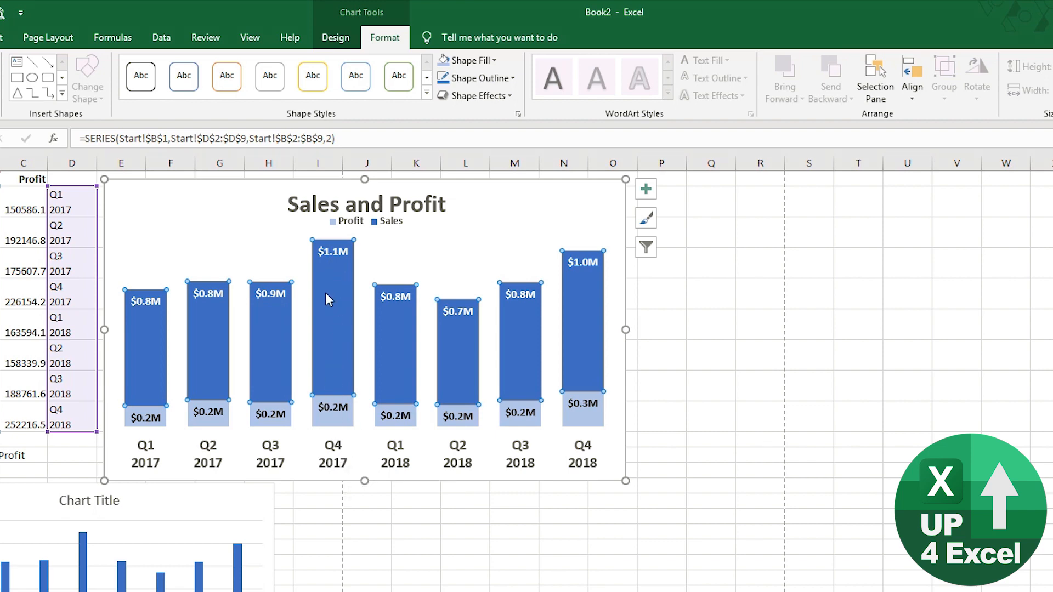
mouse_move(324, 345)
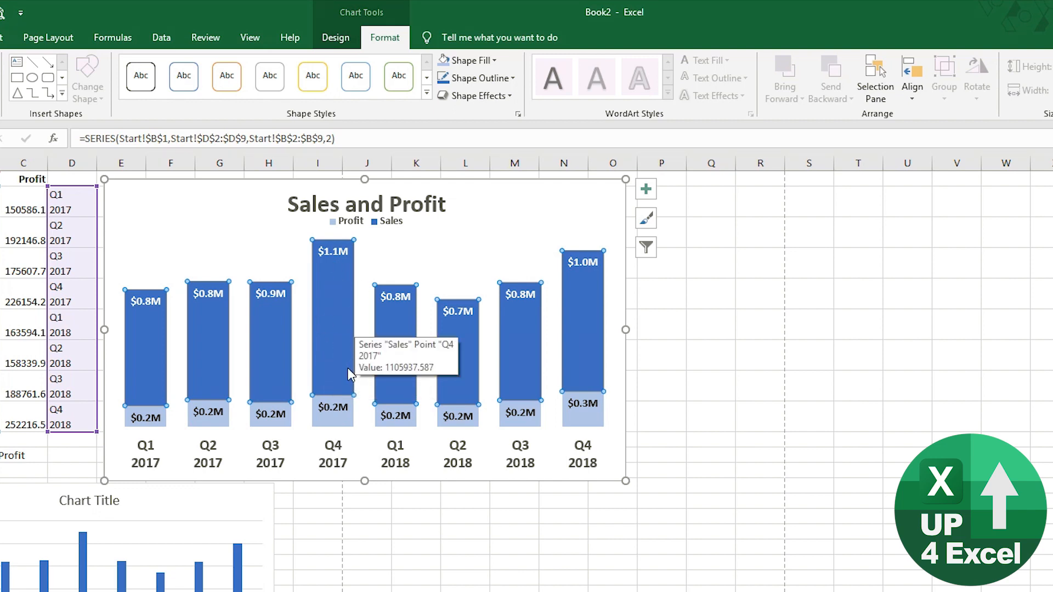
click(333, 331)
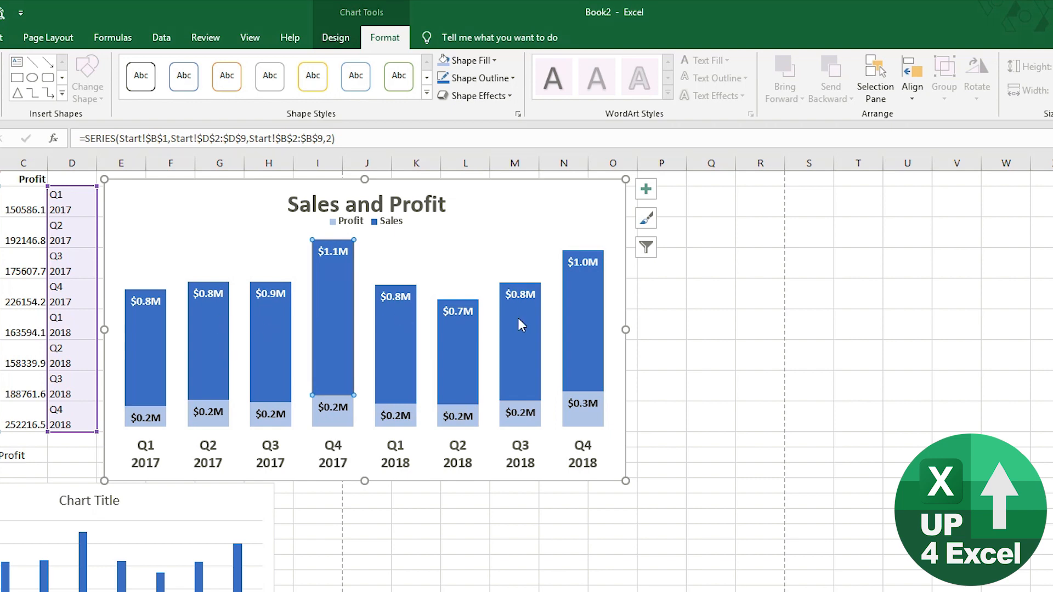
click(390, 350)
click(465, 259)
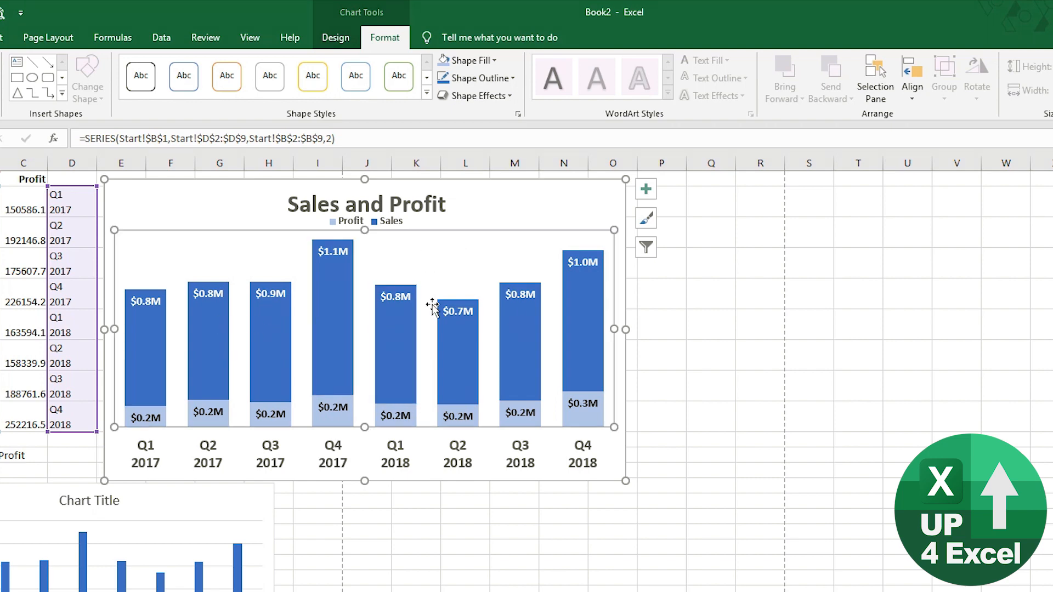
click(407, 335)
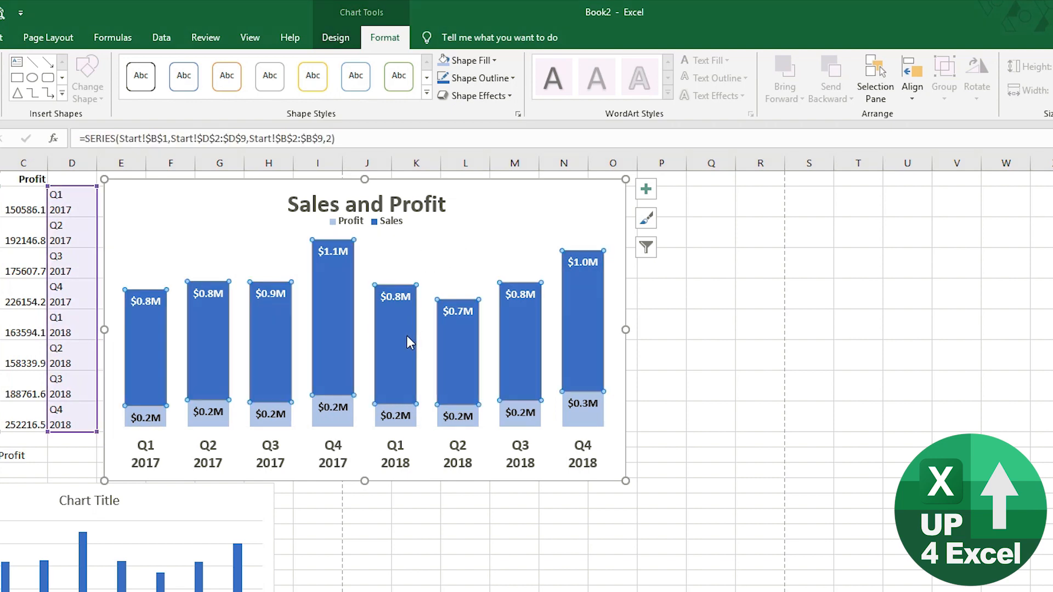
click(328, 305)
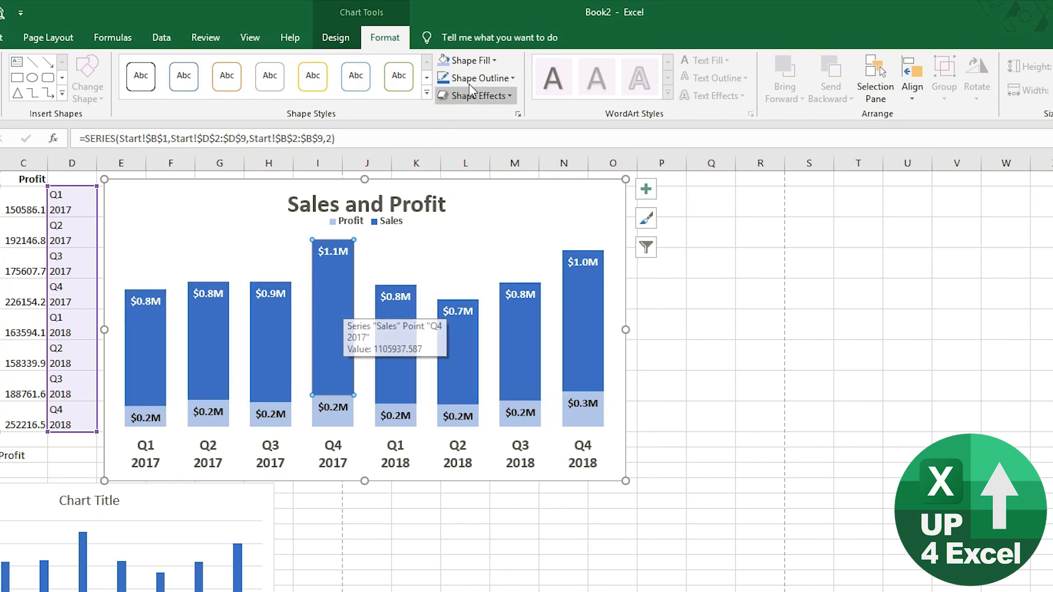
click(494, 60)
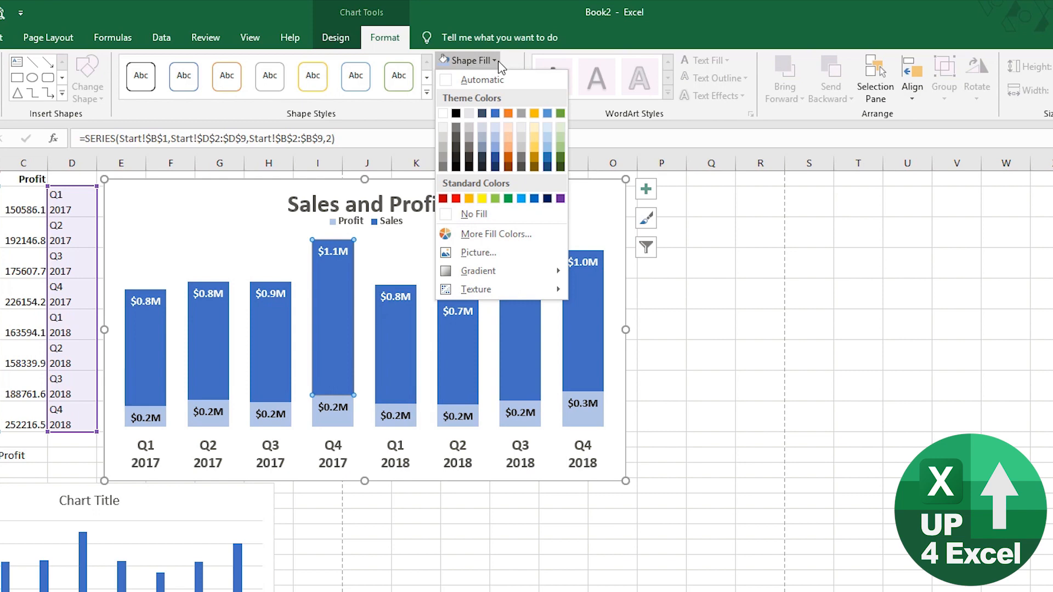
click(560, 113)
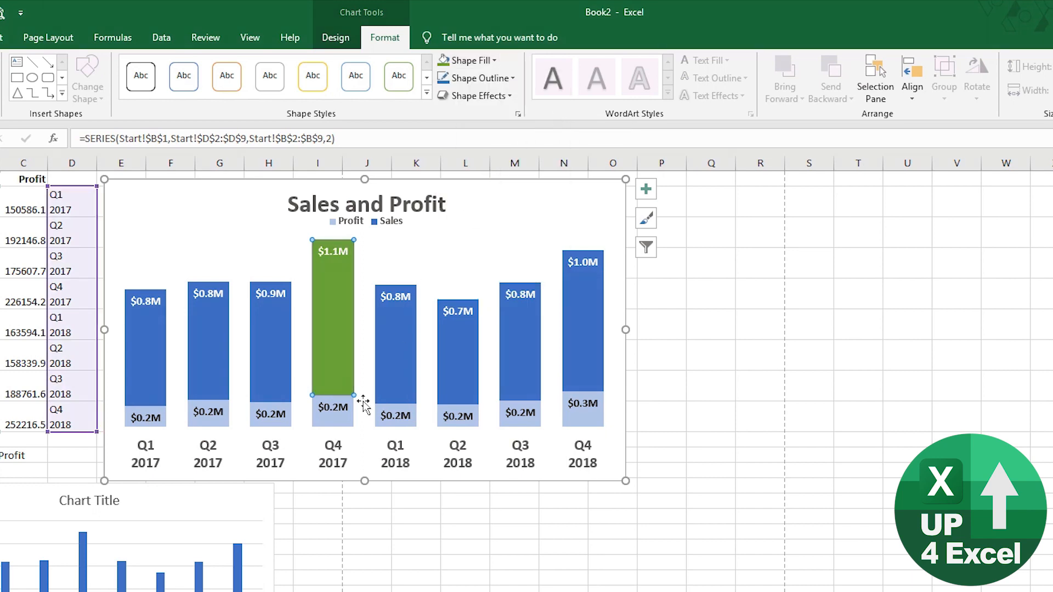
- Fill the Q4 2017 Profit bar with Green, Lighter 80%
click(343, 425)
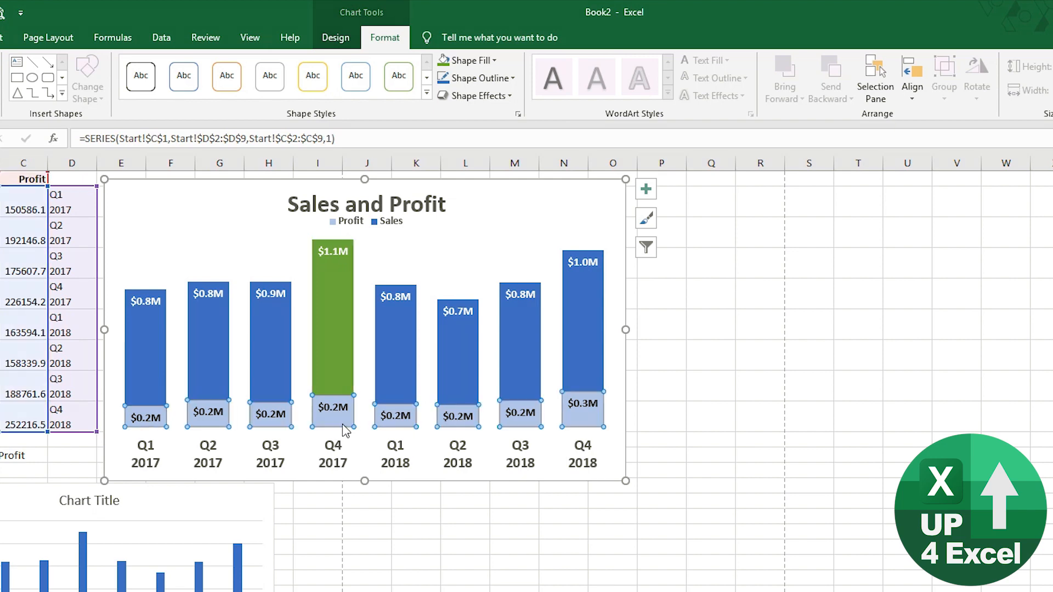
click(344, 427)
click(500, 63)
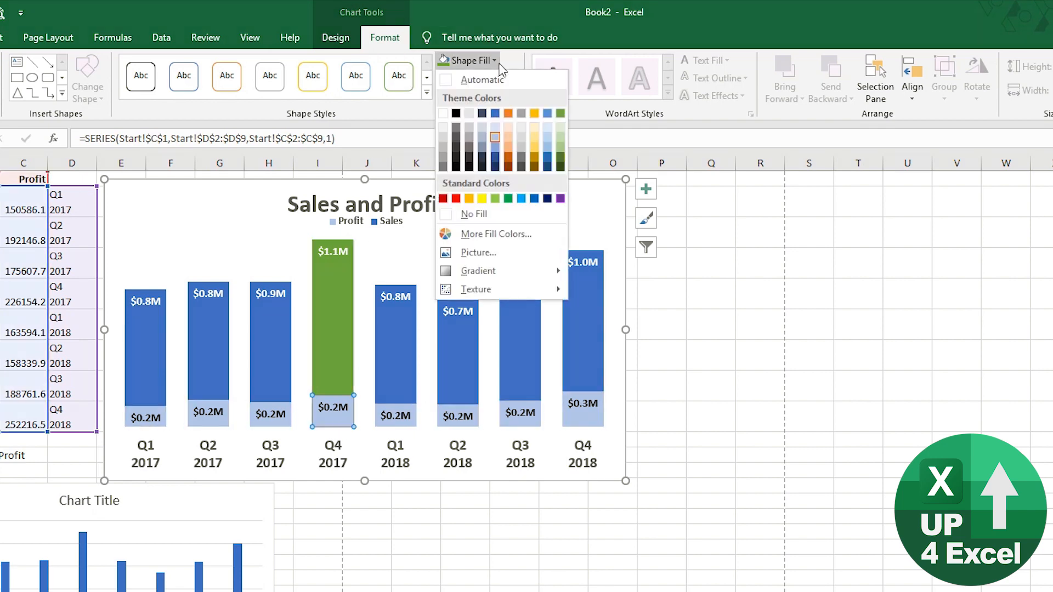
click(562, 137)
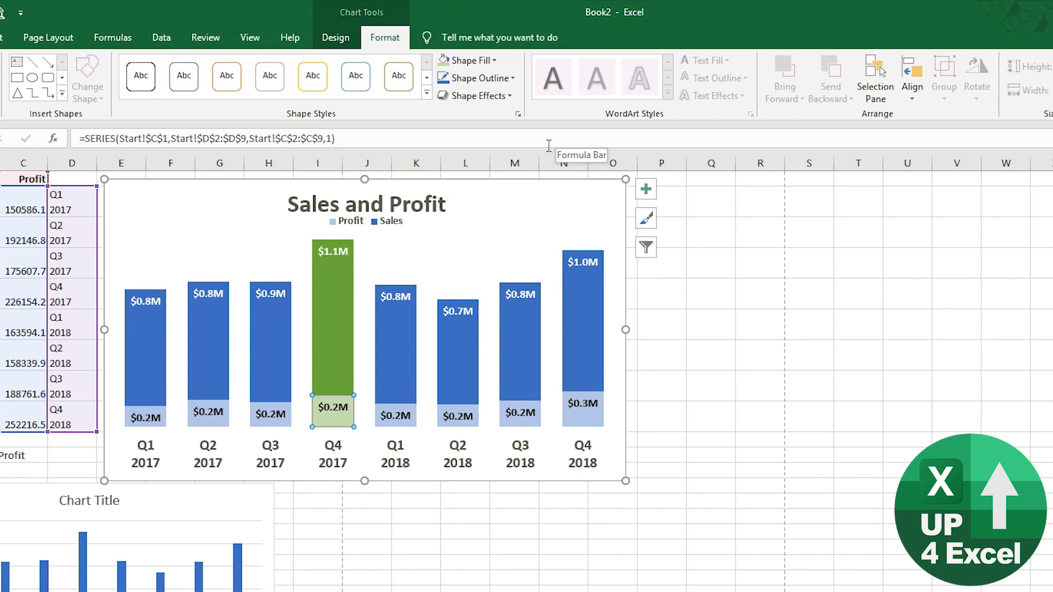
- Fill the Q4 2018 Sales bar with Gold, Accent 4
click(583, 421)
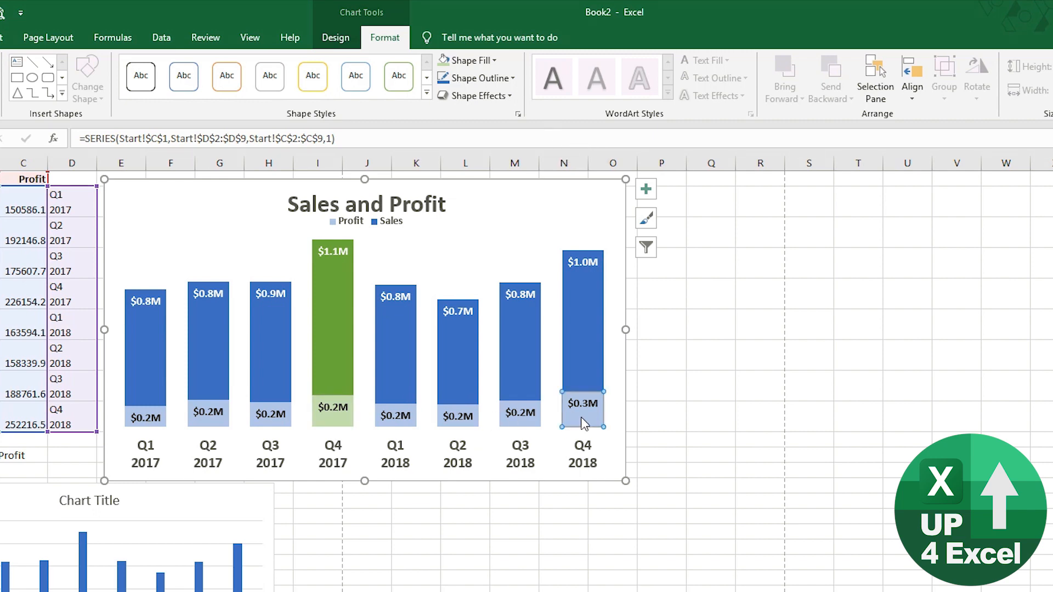
click(588, 369)
click(590, 342)
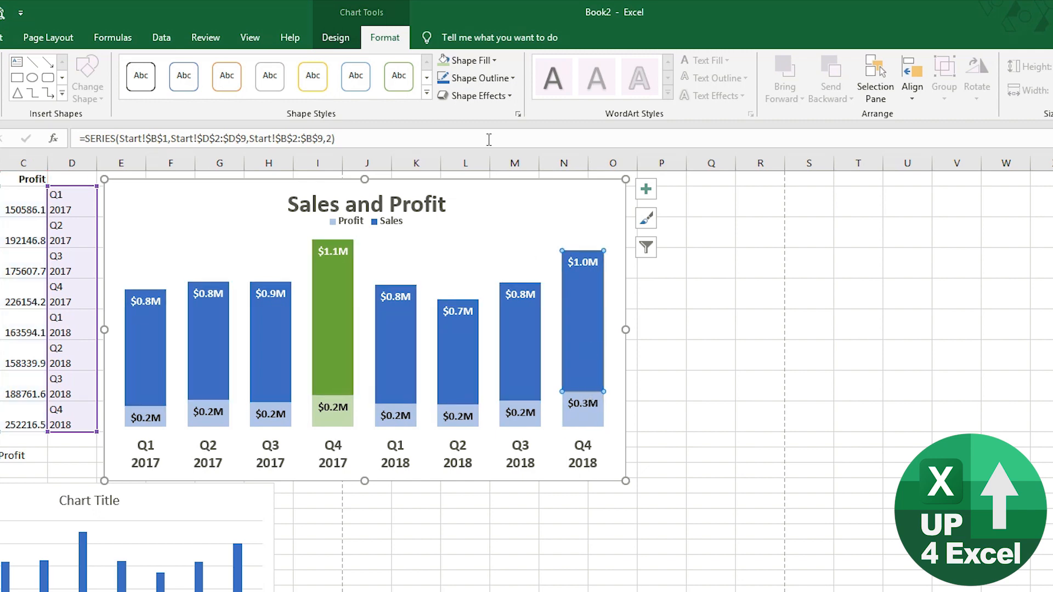
click(494, 60)
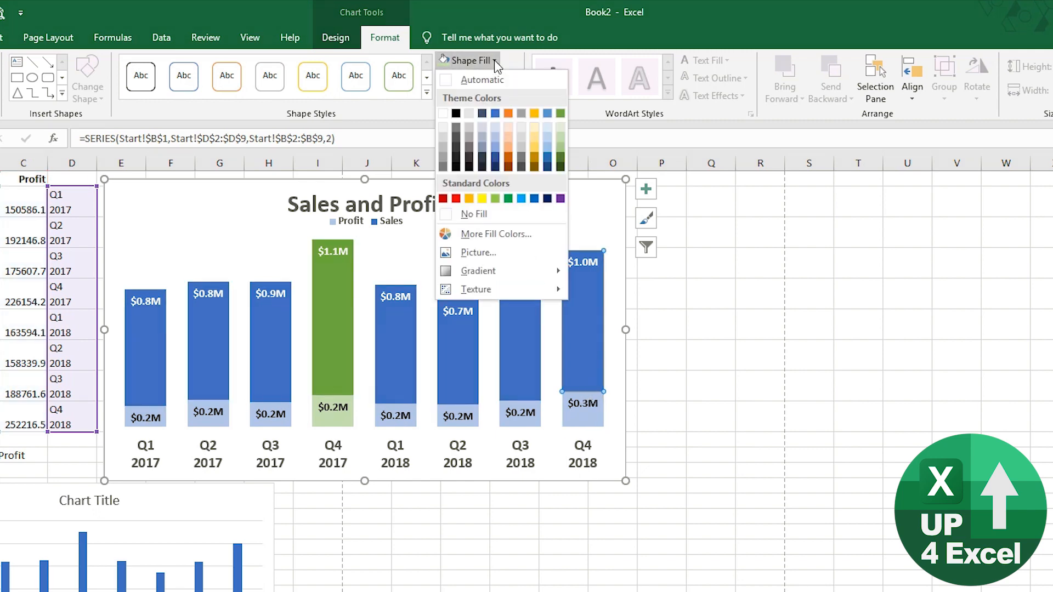
click(534, 115)
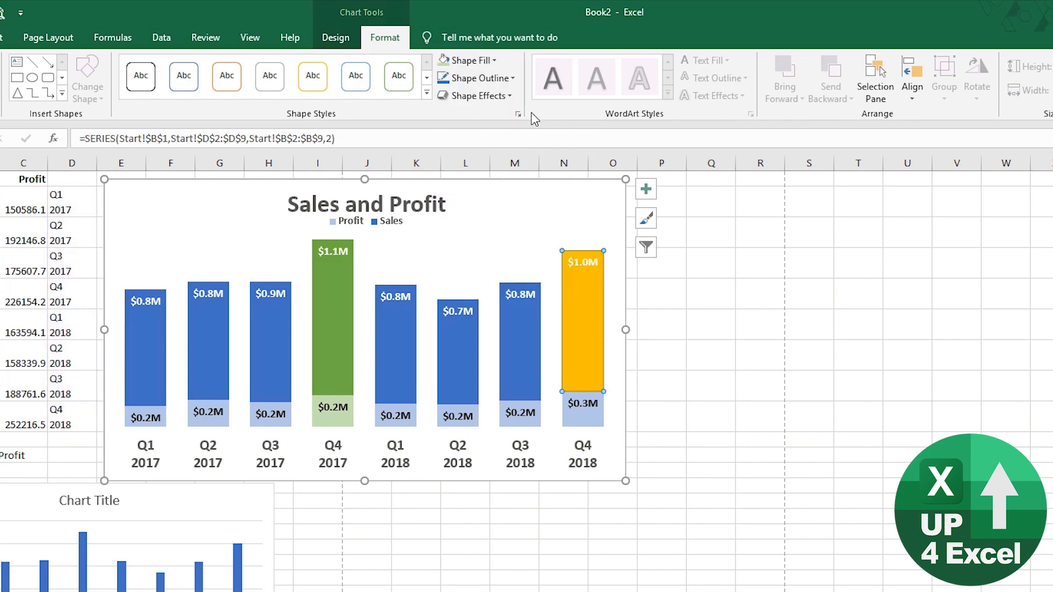
- Fill the Q4 2018 Profit bar pale gold and reselect the whole chart
click(591, 422)
click(591, 421)
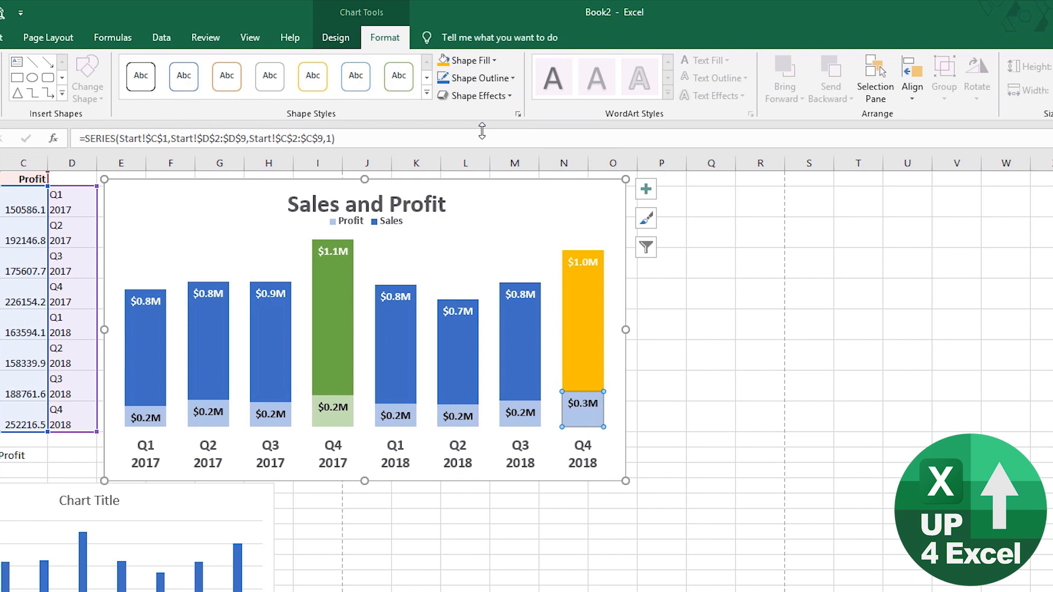
click(496, 61)
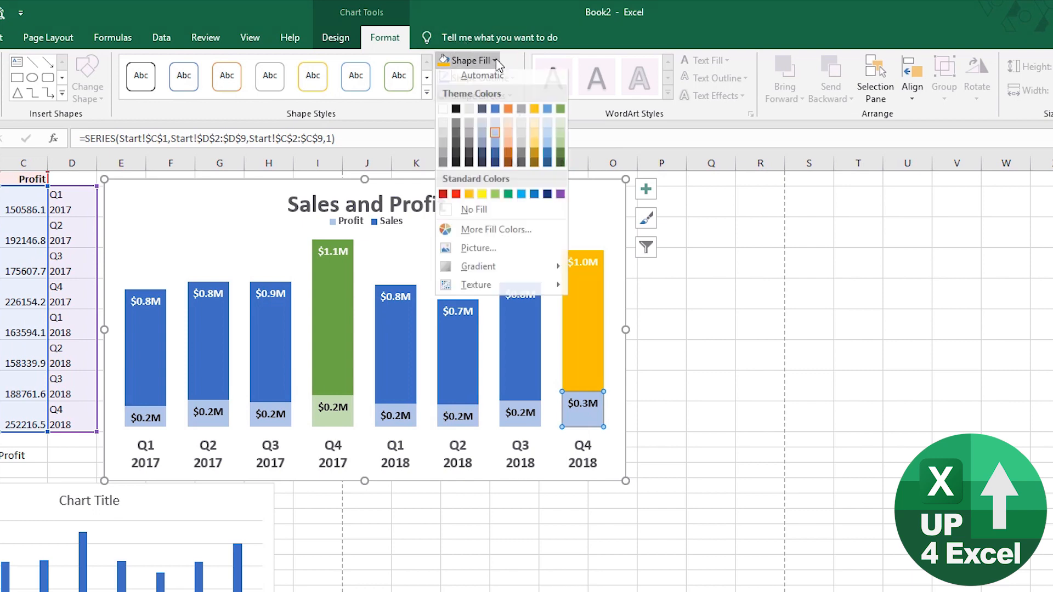
click(534, 137)
click(532, 215)
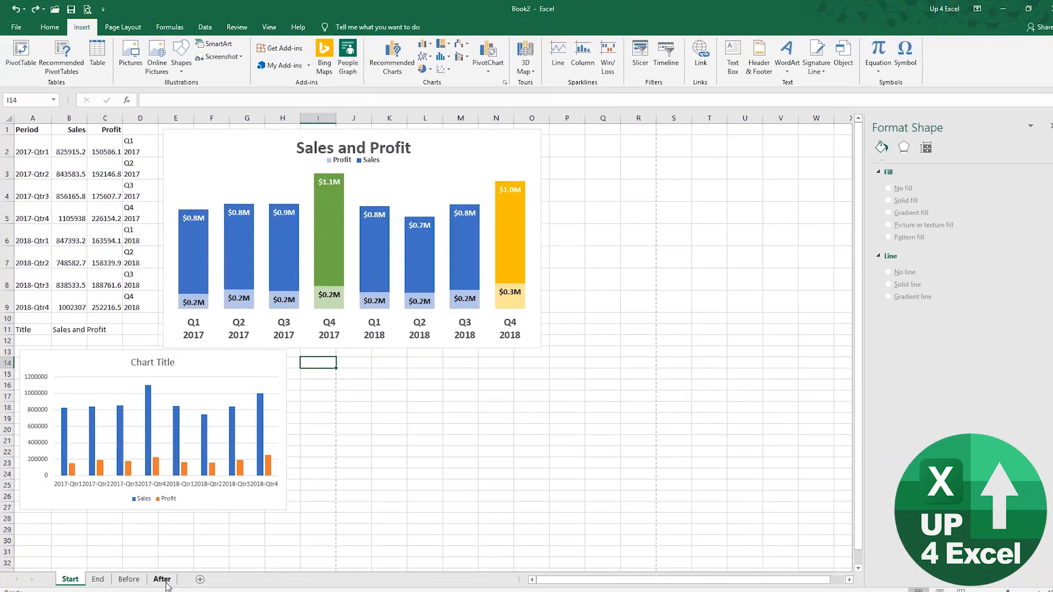
click(162, 571)
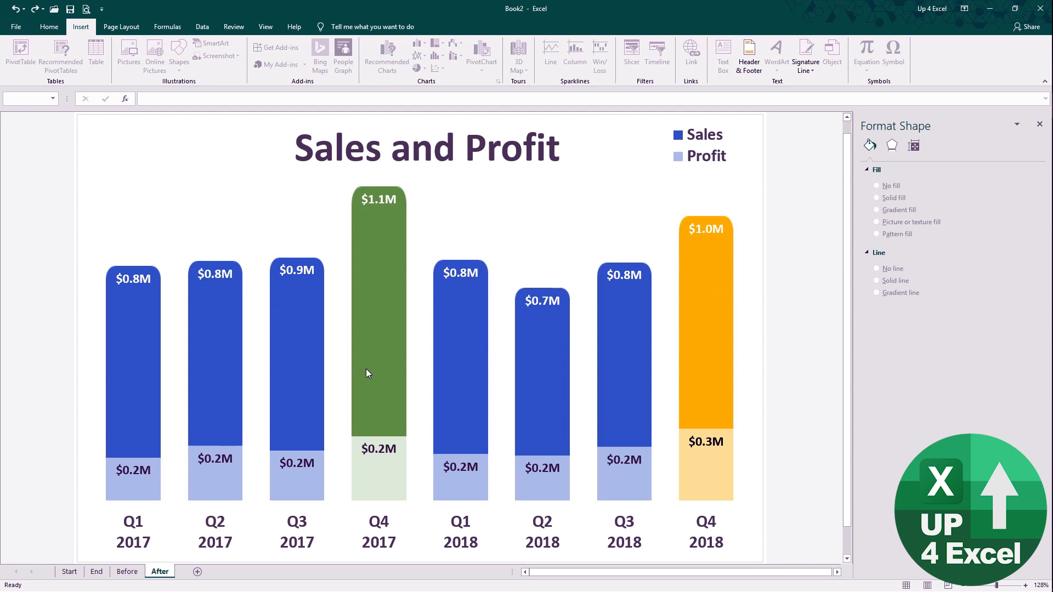
mouse_move(608, 331)
click(68, 572)
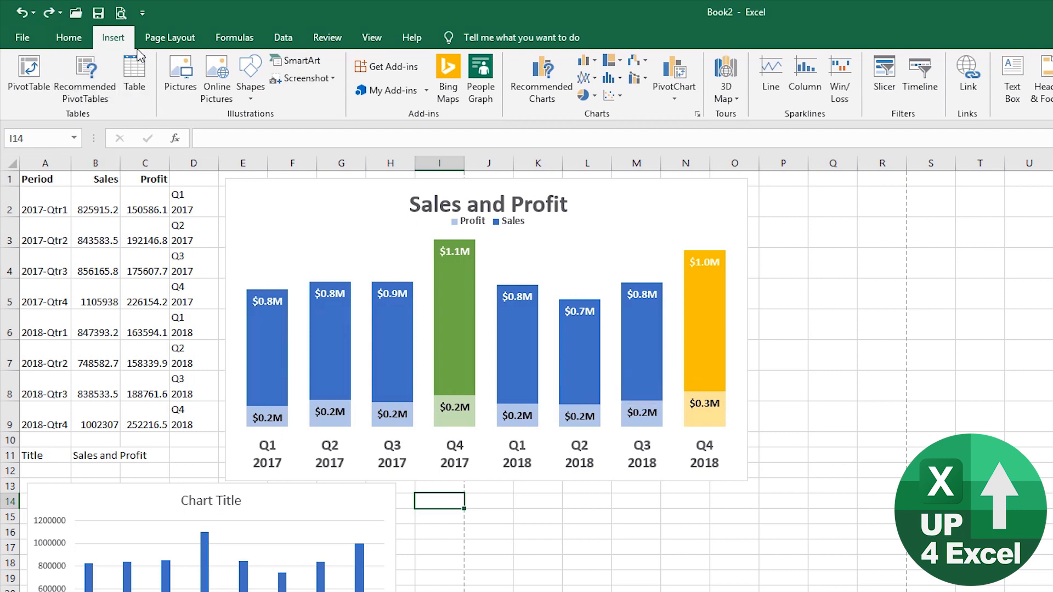
- Draw a rectangle with rounded top corners below the chart
click(252, 100)
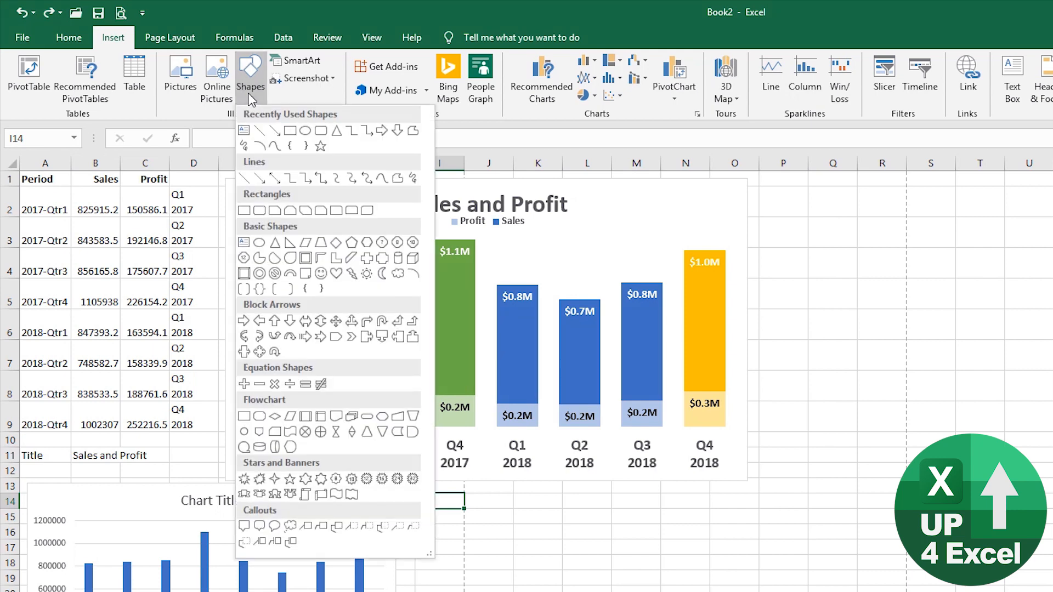
click(351, 210)
drag(472, 517, 535, 591)
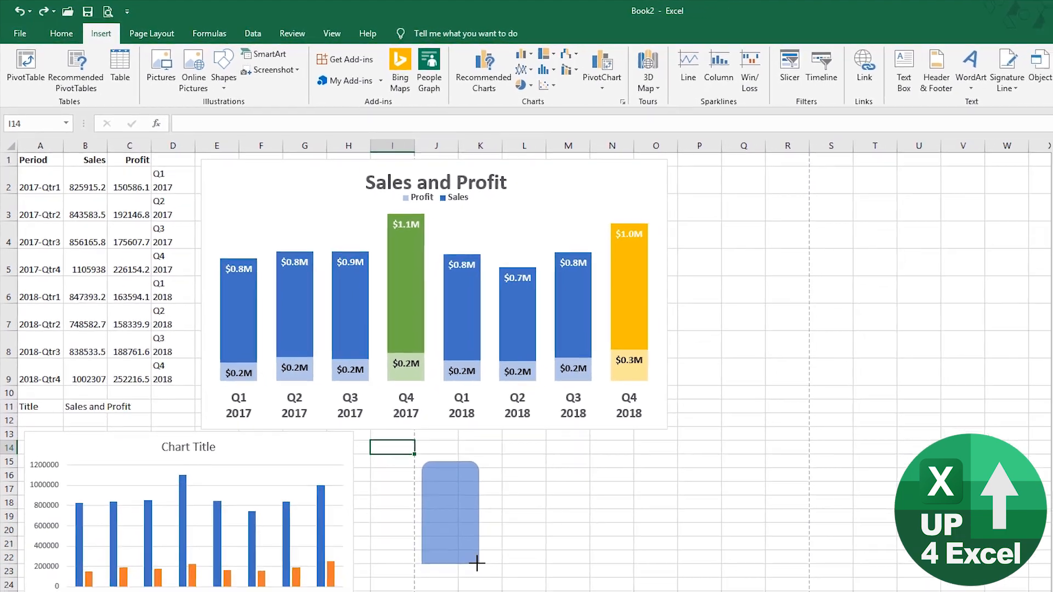
drag(477, 563, 470, 572)
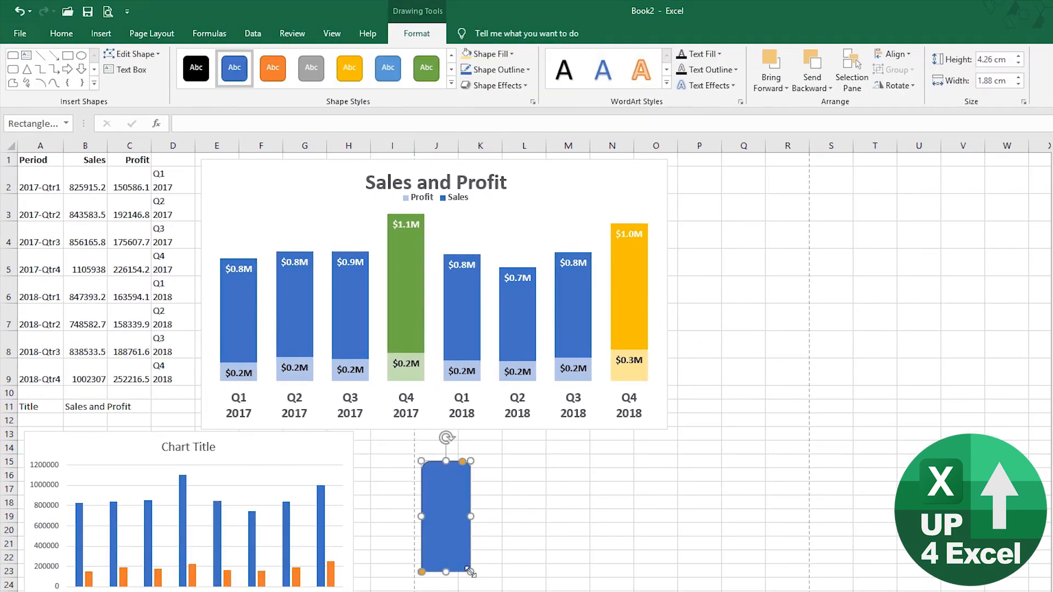
- Keep the rectangle's solid blue fill and set its outline to No line
key(ctrl+1)
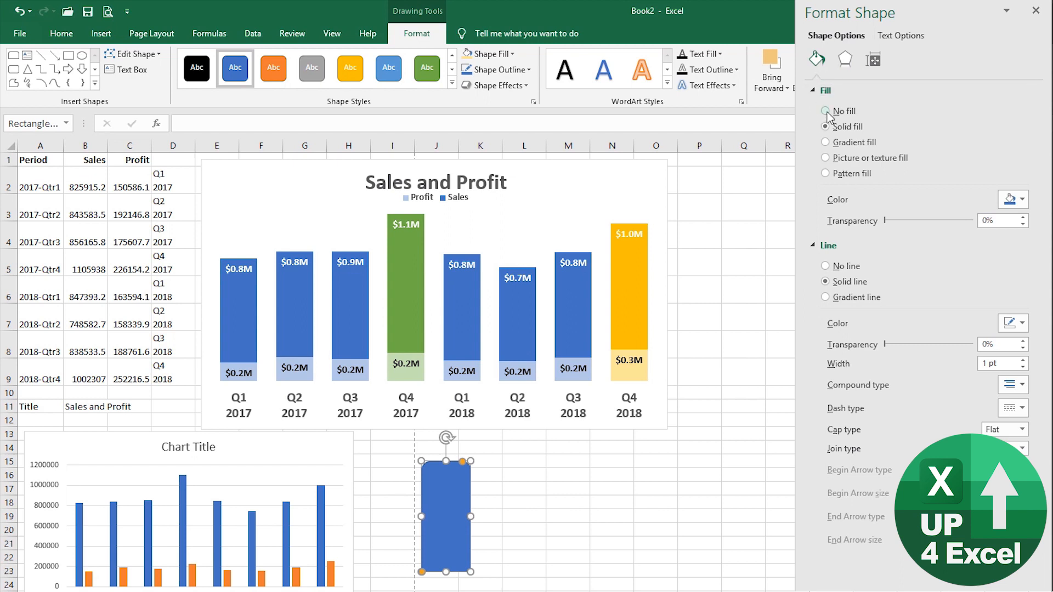
click(829, 145)
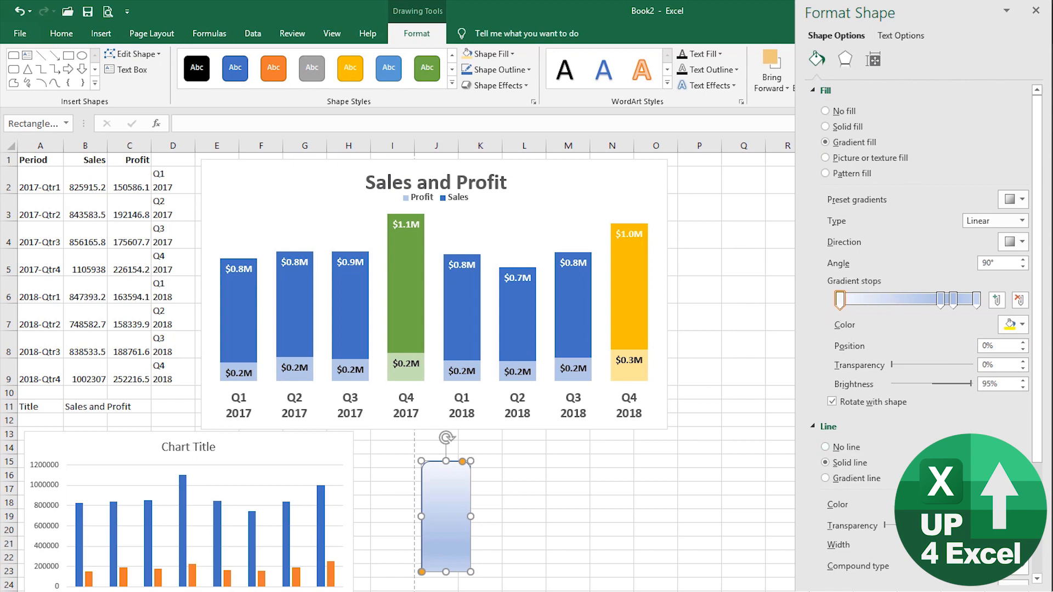
click(839, 127)
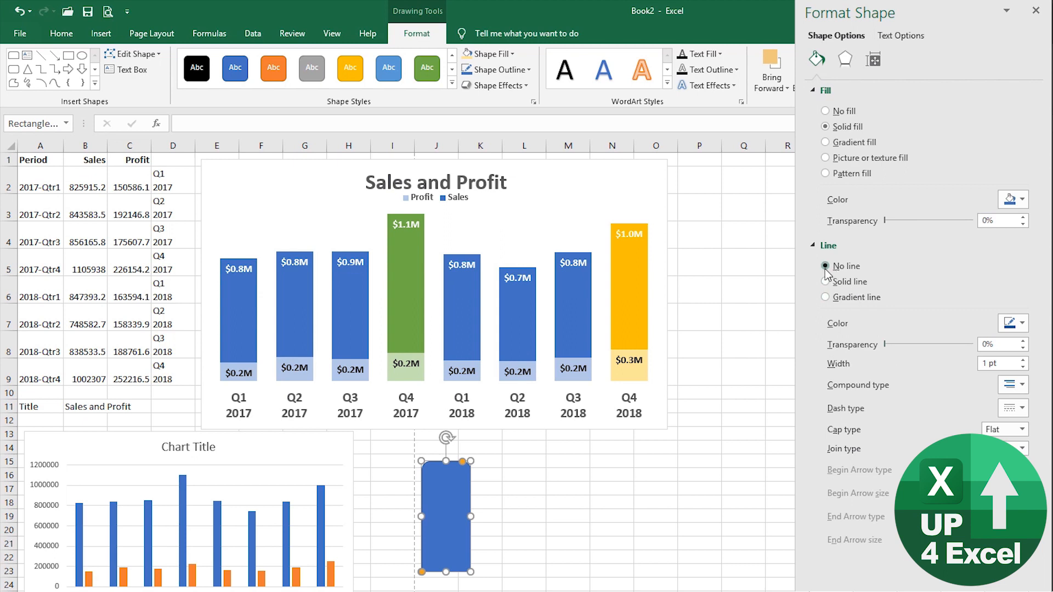
click(825, 268)
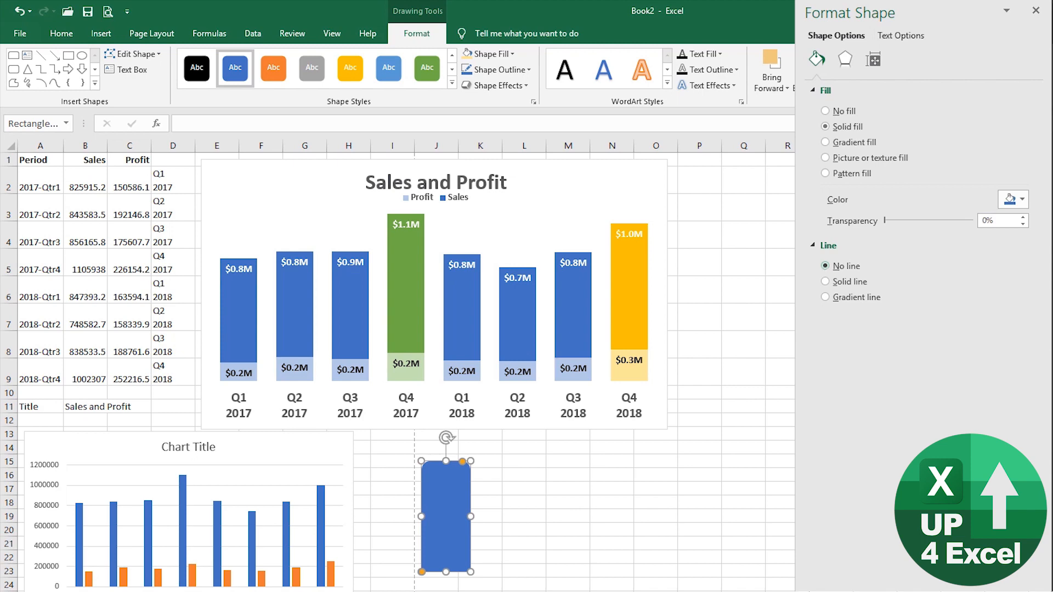
click(513, 507)
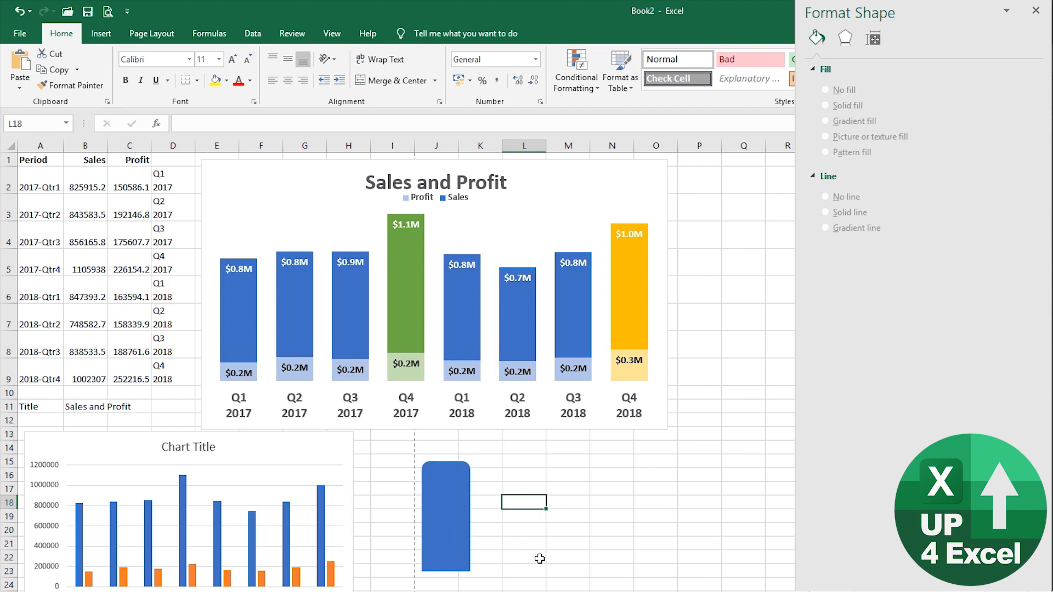
- Copy the blue rounded rectangle and paste it into the Sales series as the bar shape
click(456, 520)
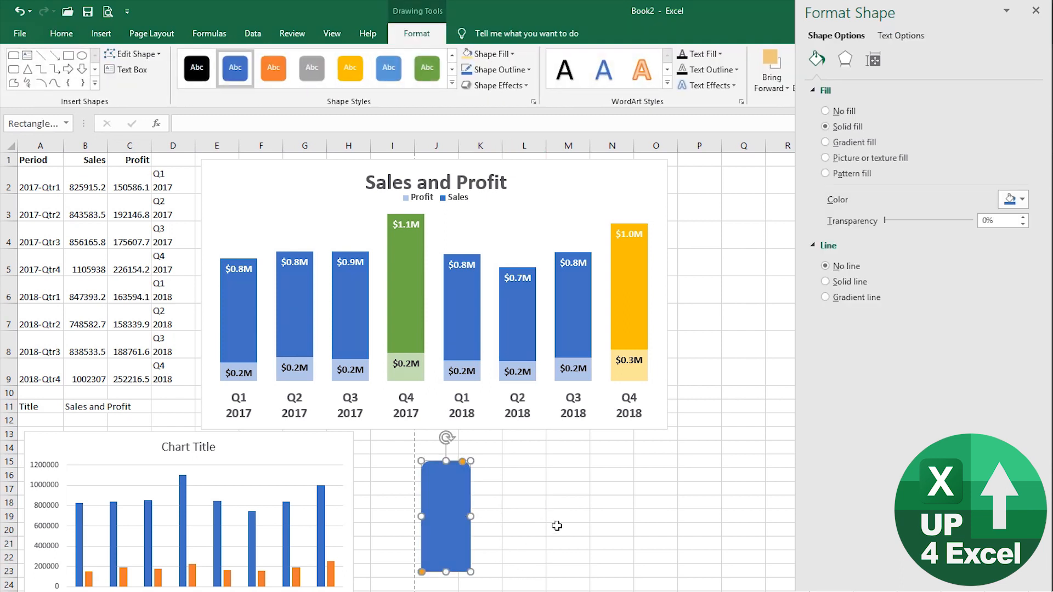
key(ctrl+c)
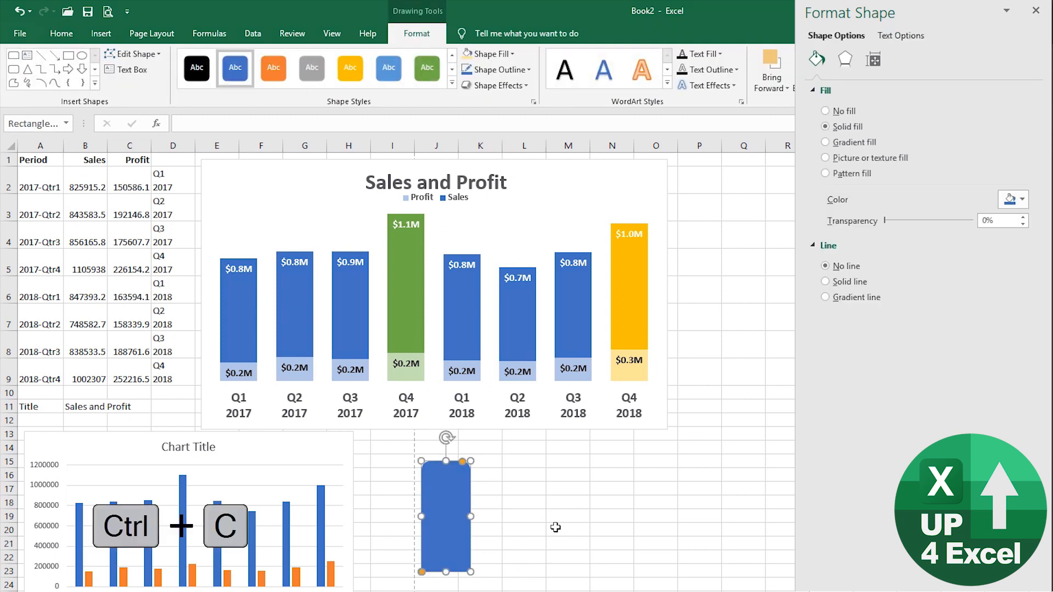
click(239, 309)
click(239, 310)
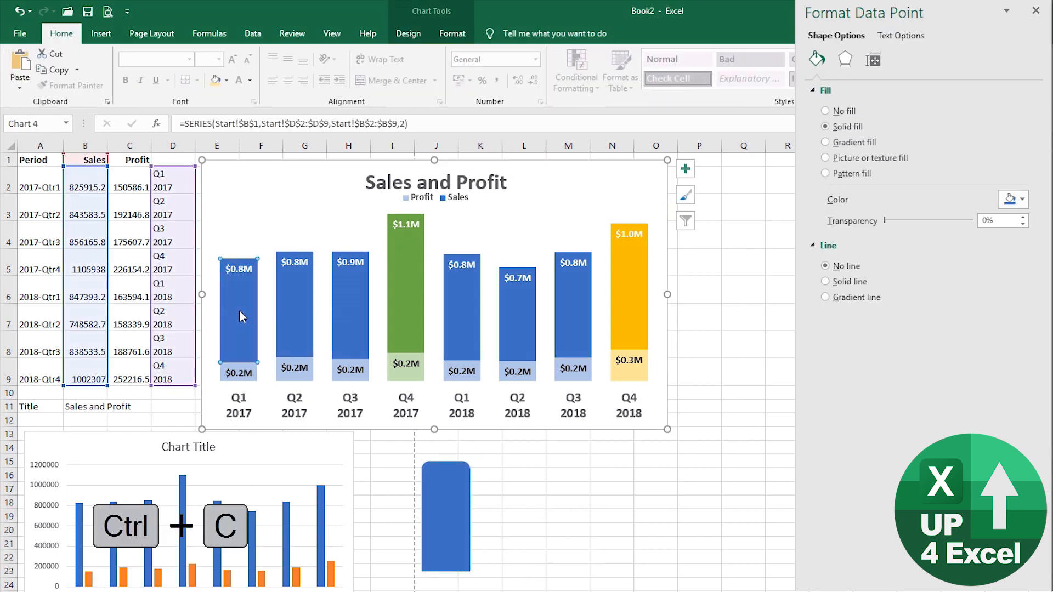
click(313, 222)
click(352, 302)
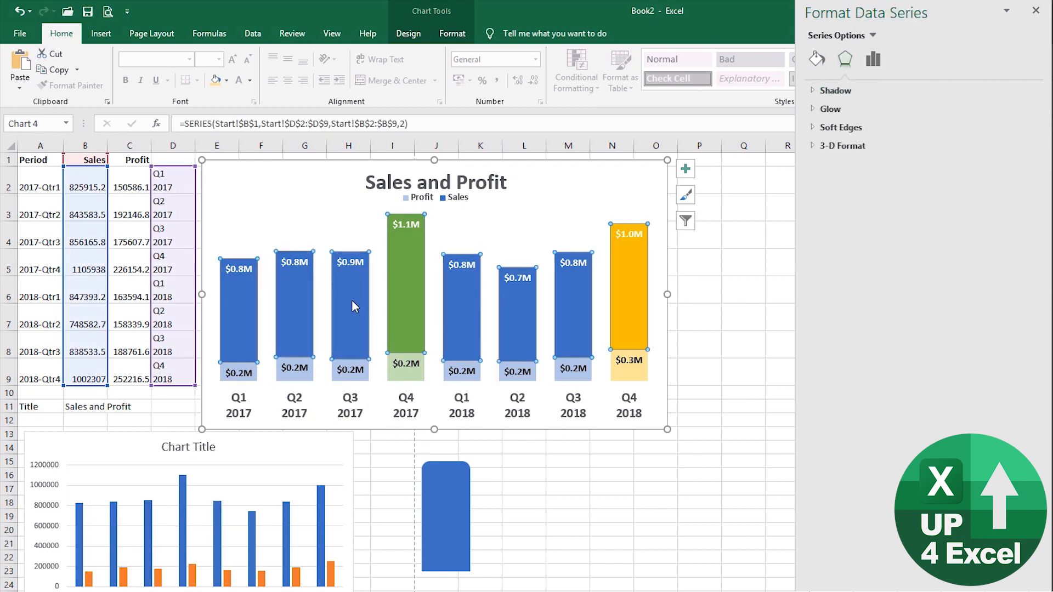
key(ctrl+v)
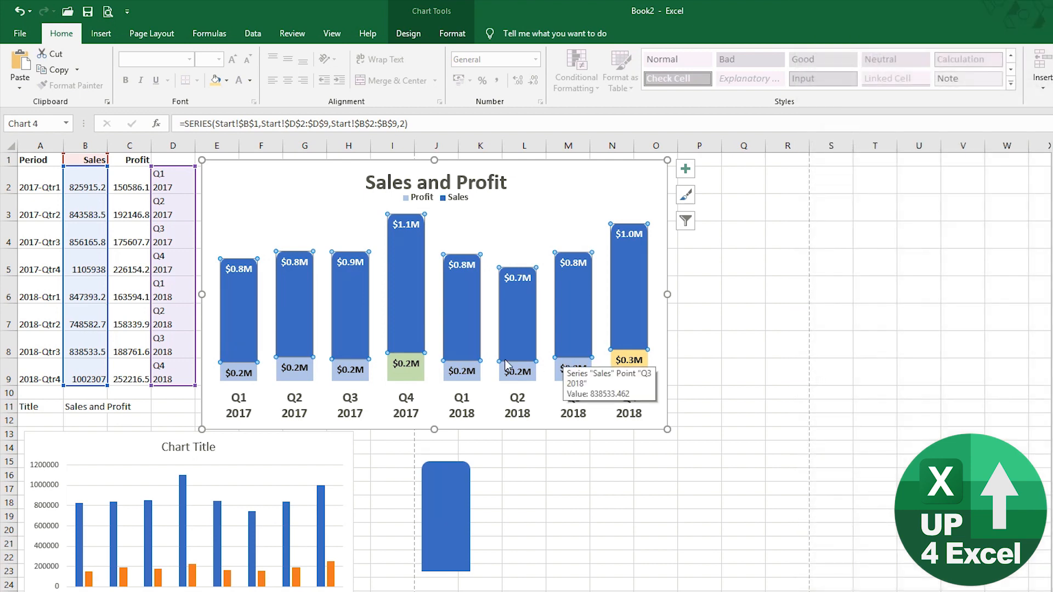
- Fill the Q4 2017 Sales bar green again
click(454, 34)
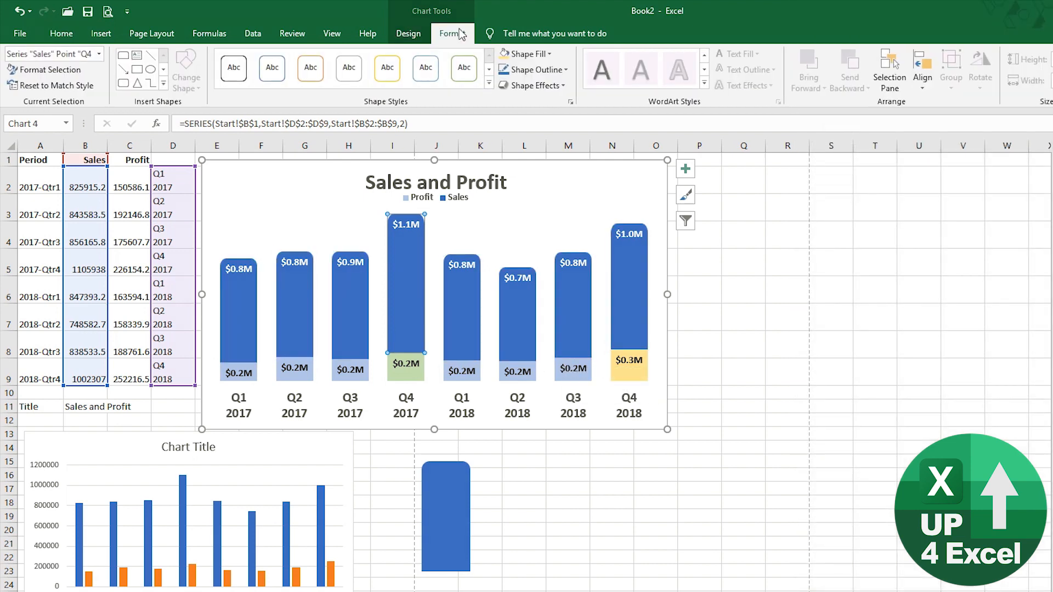
click(550, 53)
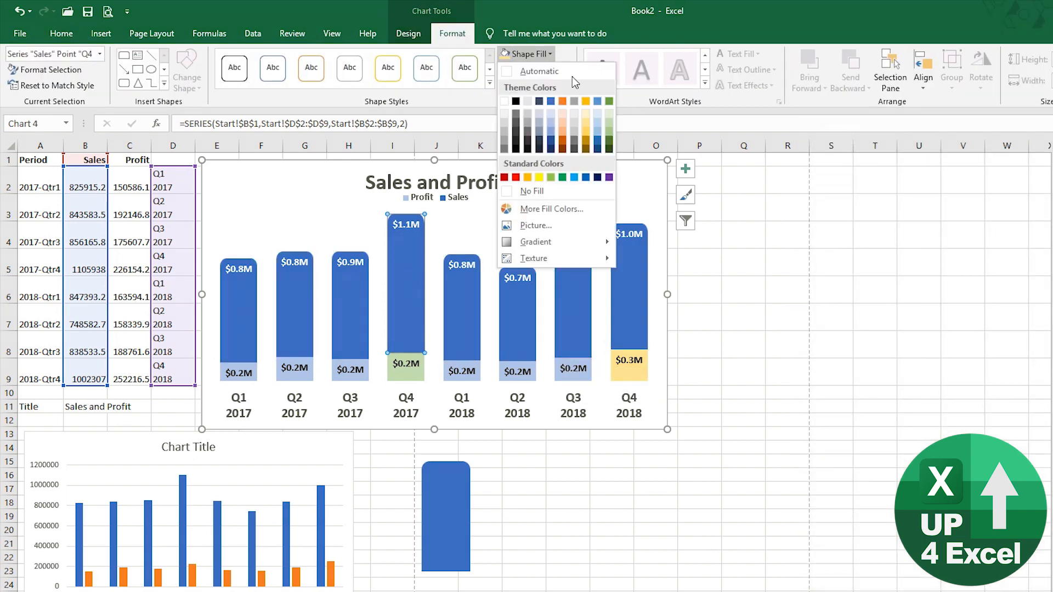
click(609, 100)
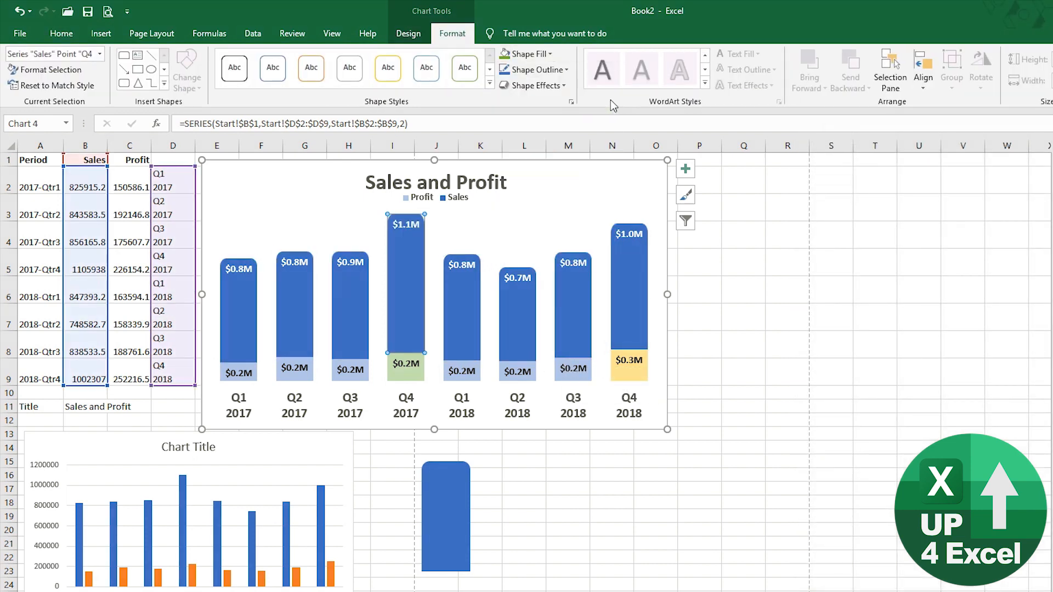
click(616, 267)
click(423, 293)
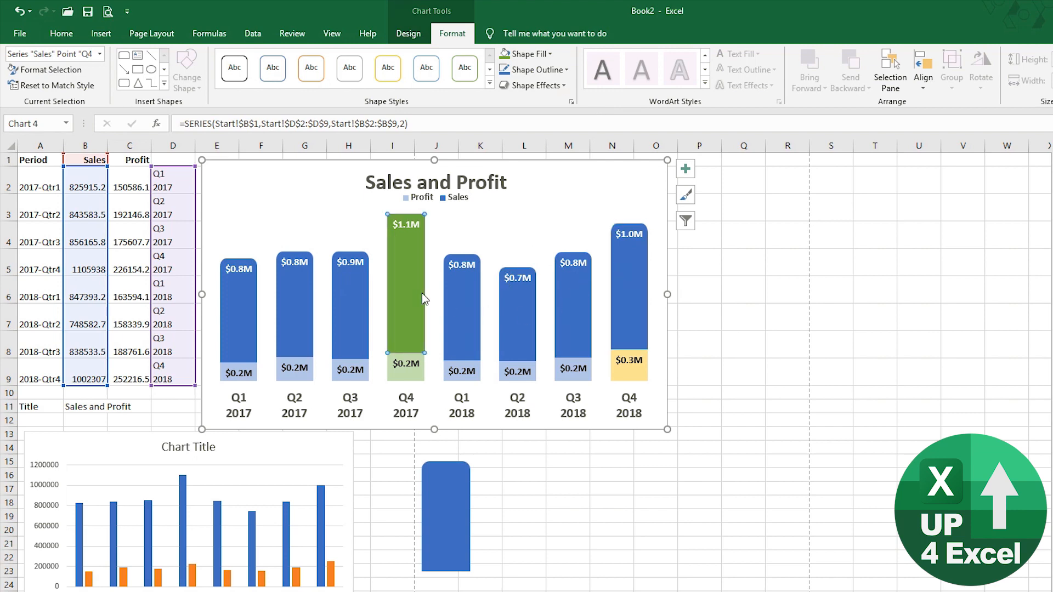
click(512, 478)
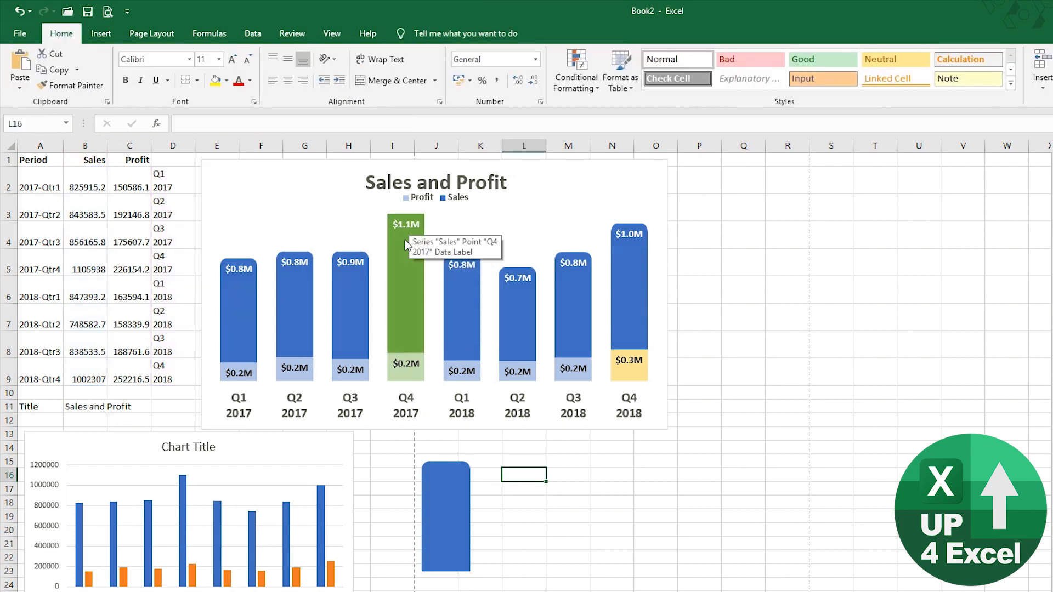
- Change the rounded rectangle's fill colour to green
click(445, 516)
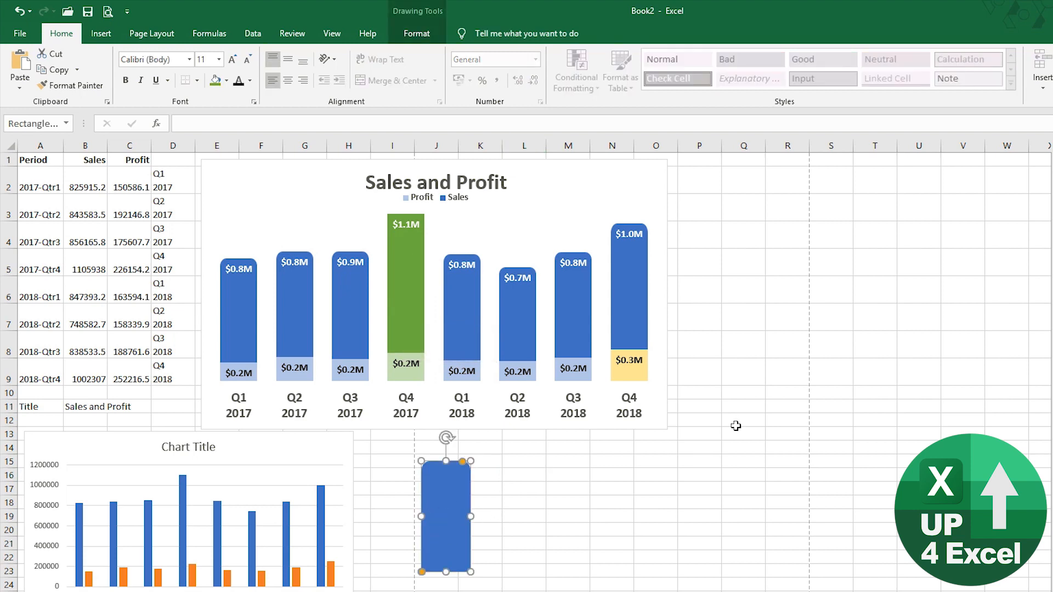
key(ctrl+1)
click(1024, 201)
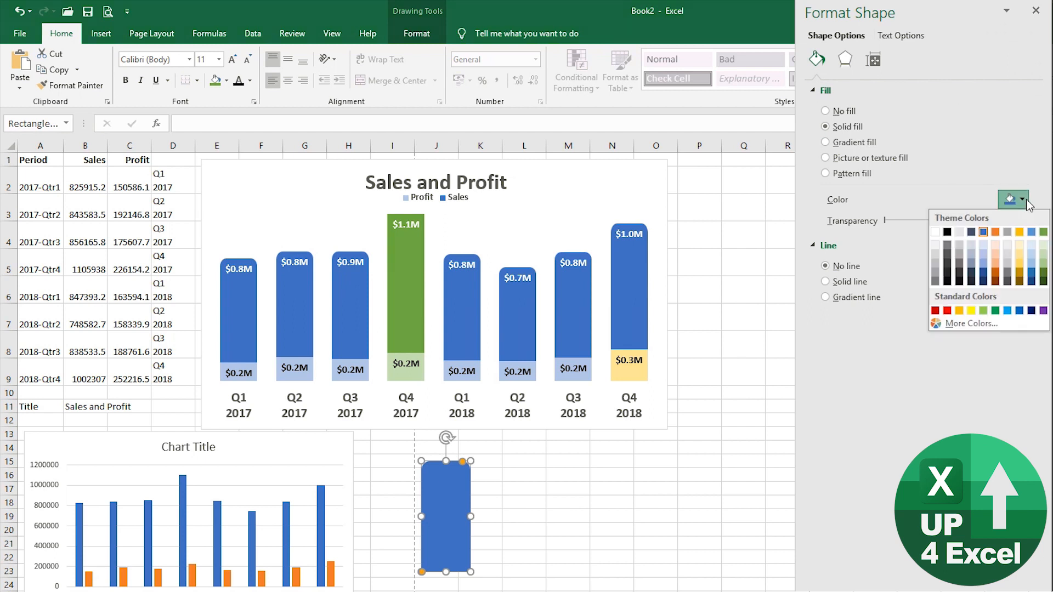
click(1044, 236)
- Copy the green shape and paste it into only the Q4 2017 Sales bar
key(ctrl+c)
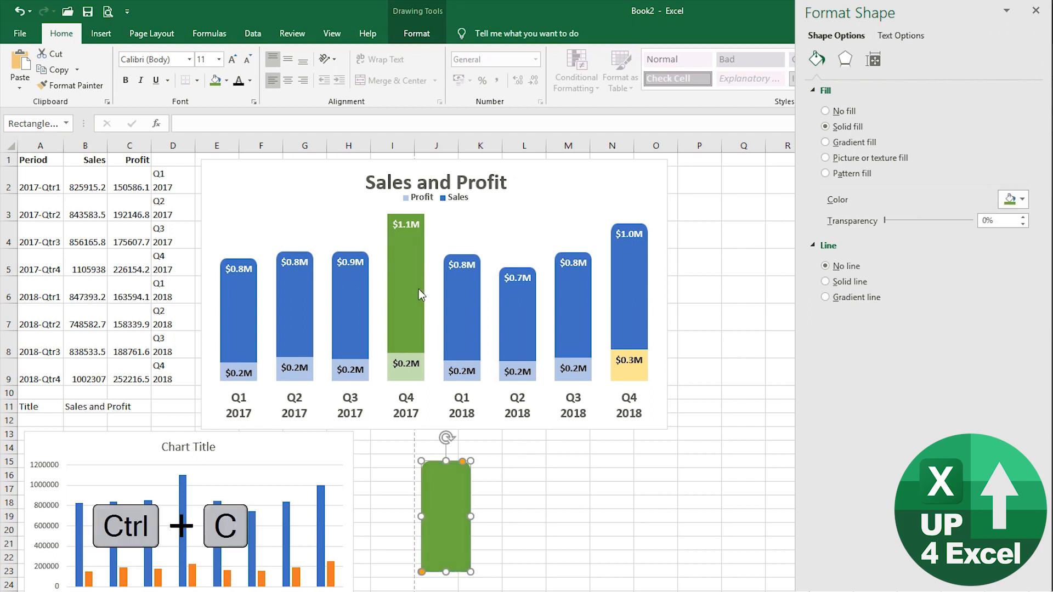
click(416, 289)
click(410, 289)
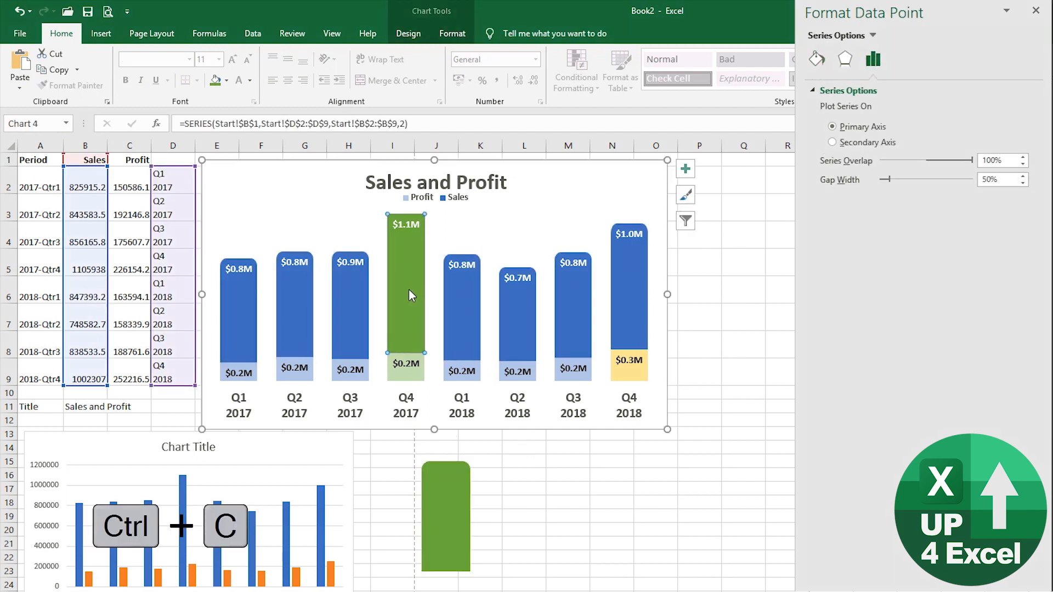
key(ctrl+v)
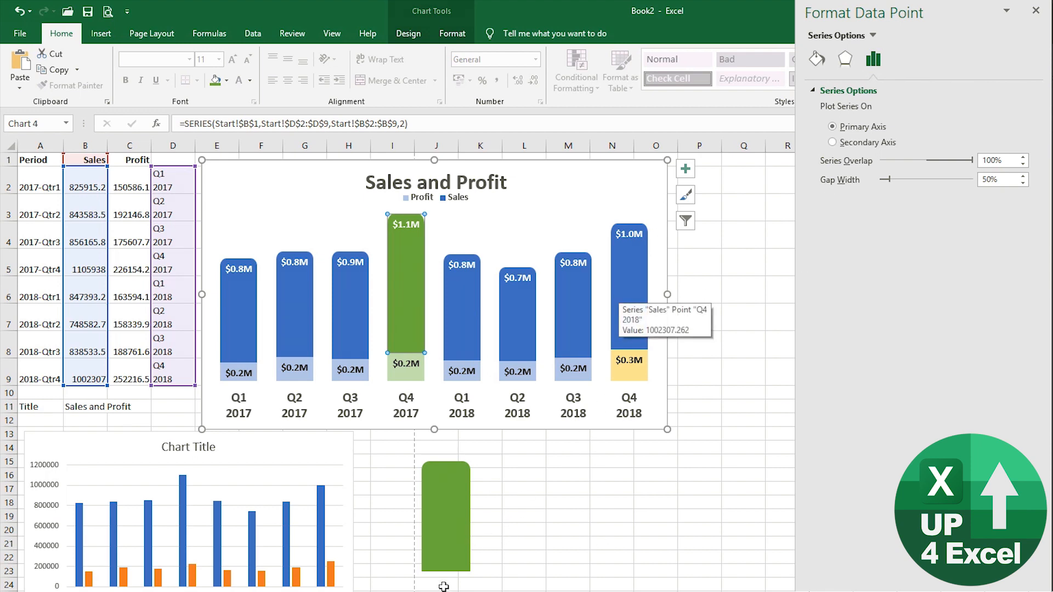
click(439, 533)
- Recolour the rounded shape gold and paste it into only the Q4 2018 Sales bar
click(1019, 199)
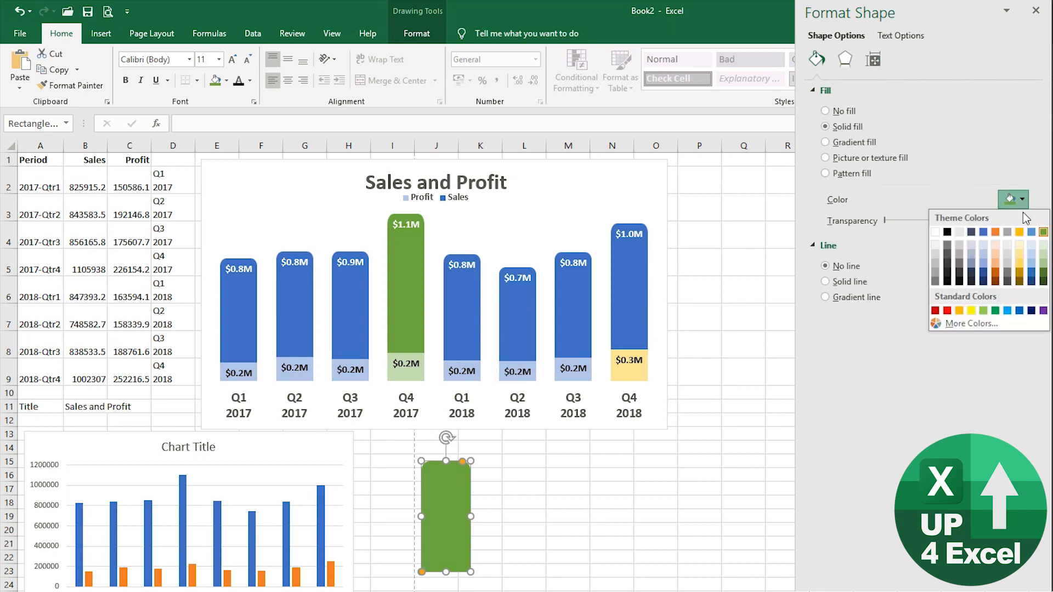
click(1022, 232)
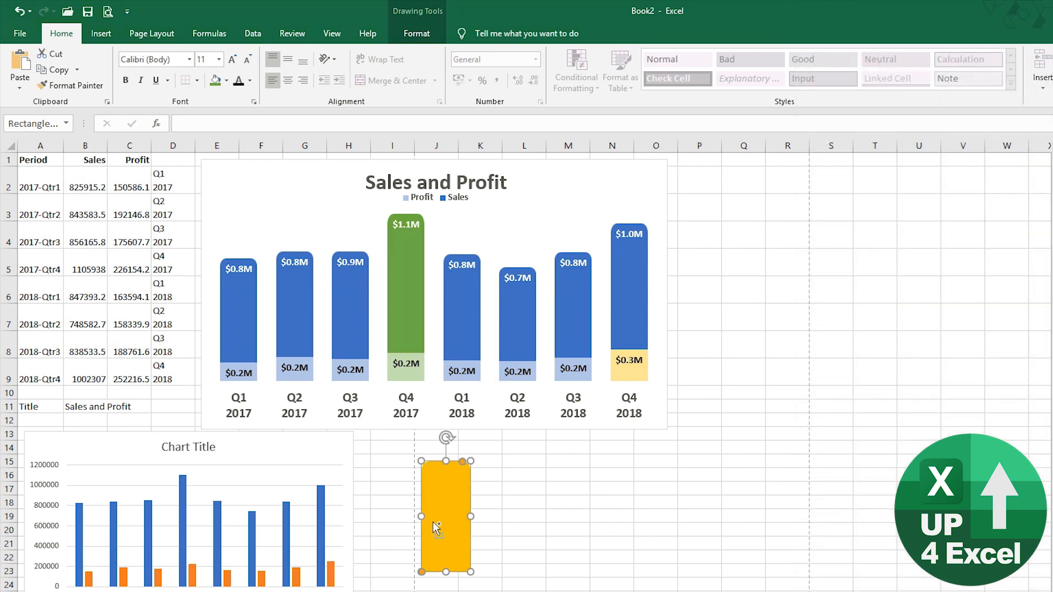
key(ctrl+c)
click(641, 301)
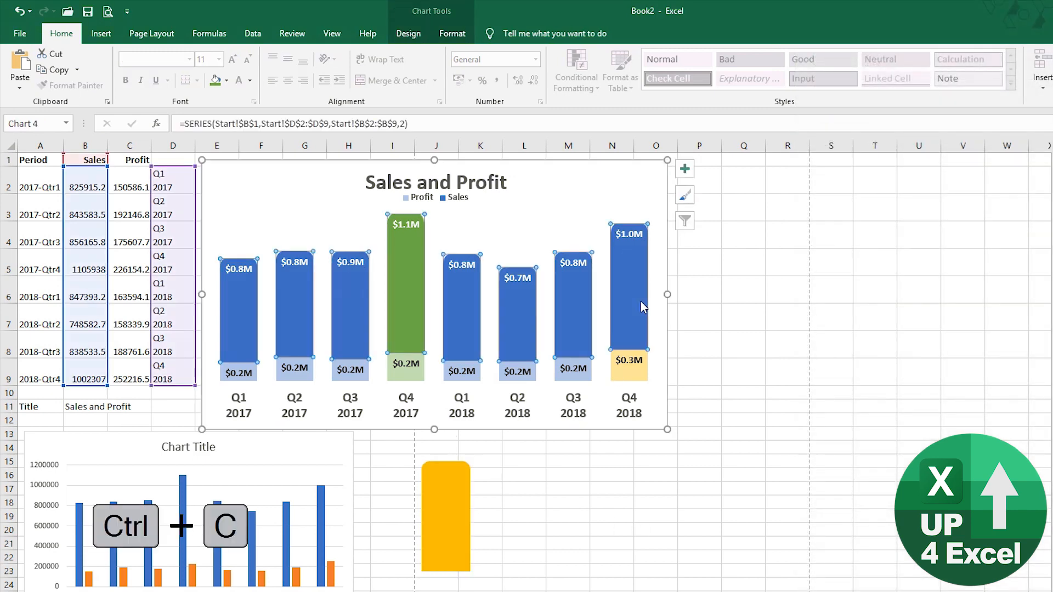
click(641, 301)
key(ctrl+v)
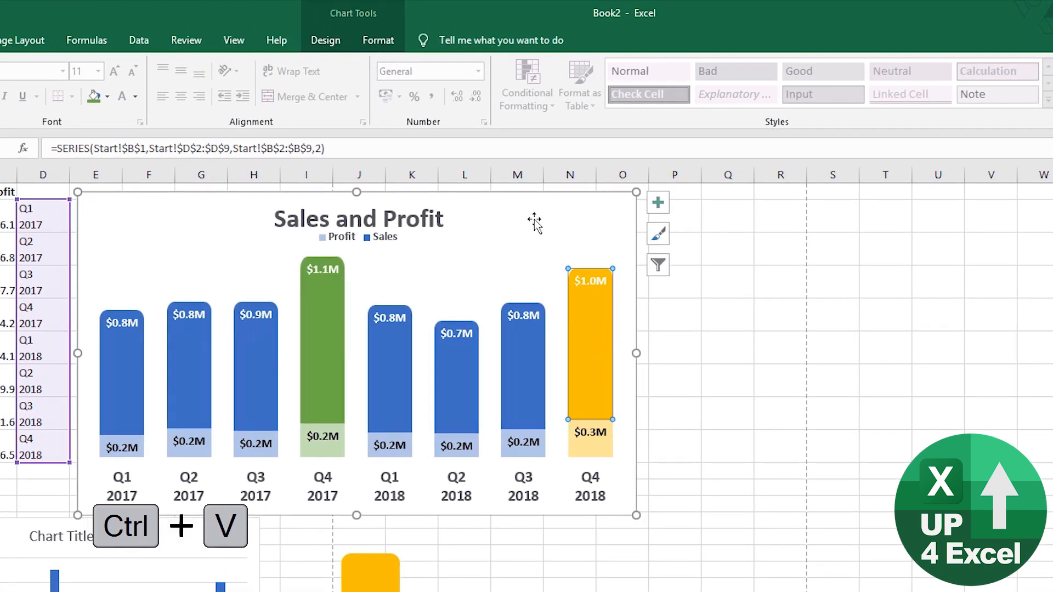
- Select the chart legend and its Sales and Profit entries
click(499, 213)
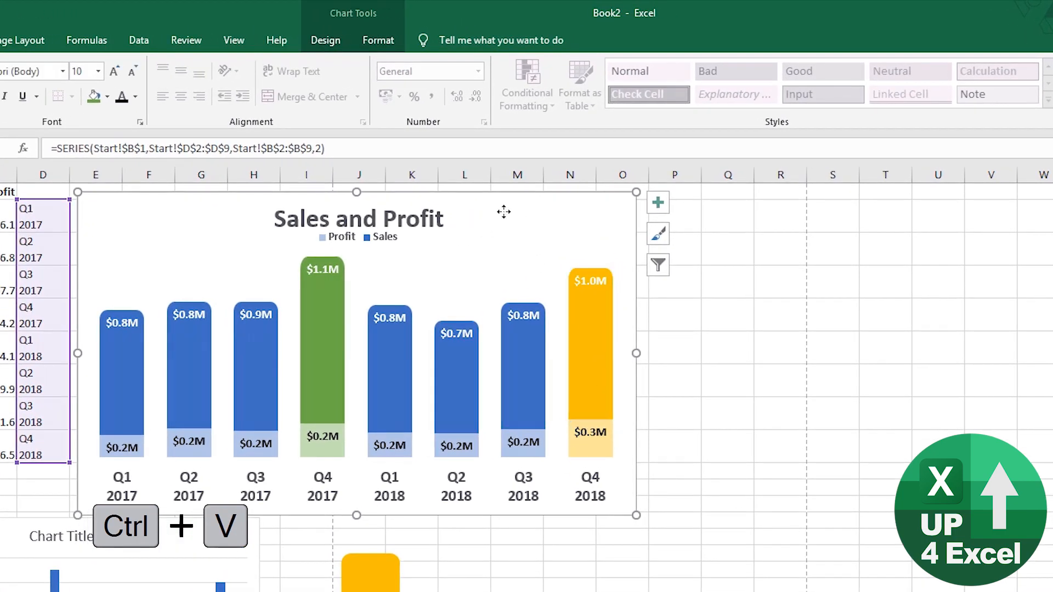
click(379, 244)
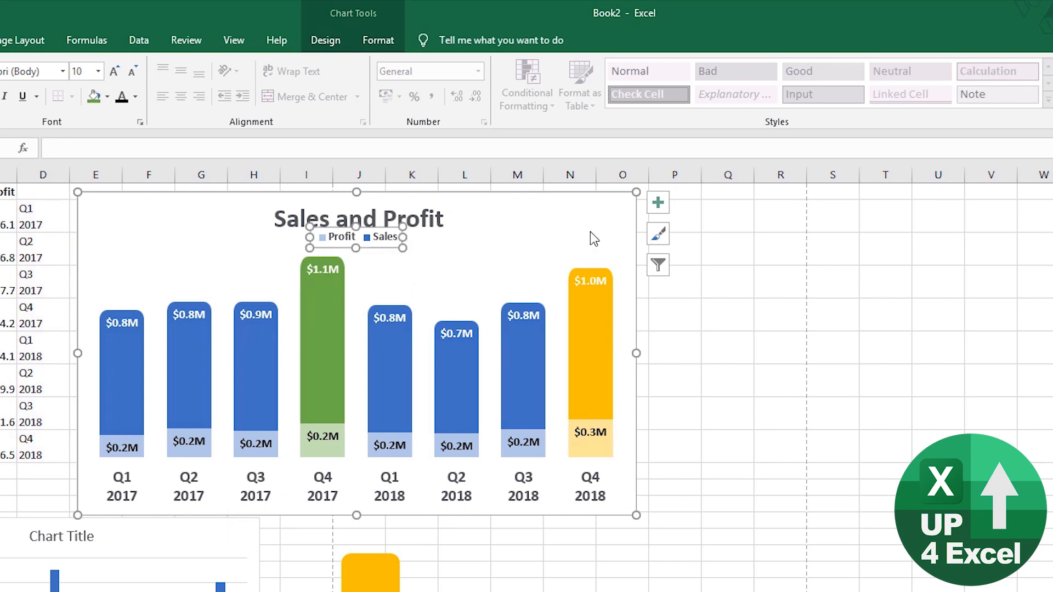
click(364, 241)
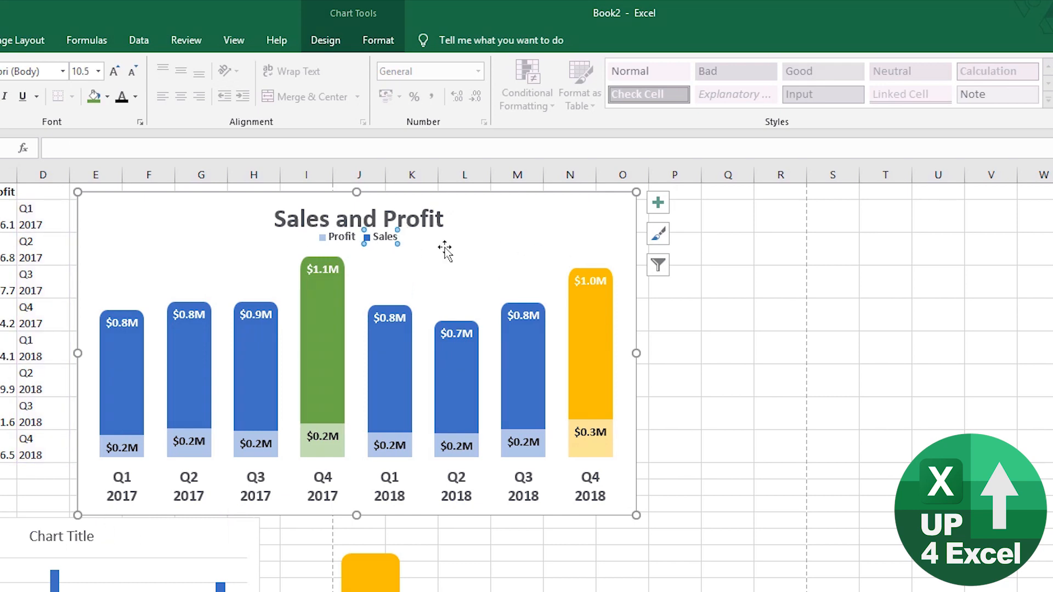
click(331, 237)
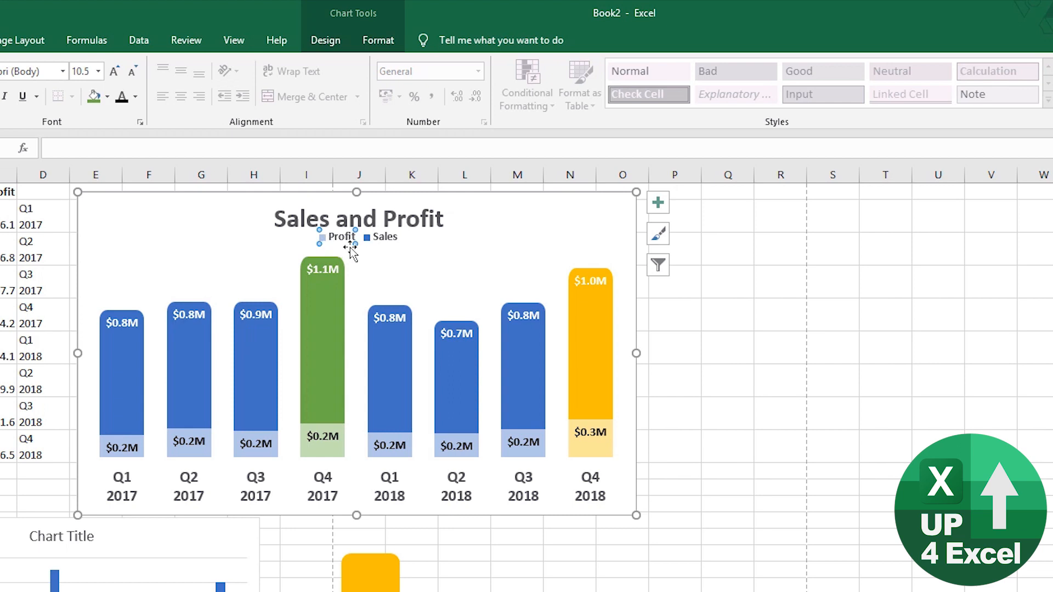
- Move the legend to the chart's upper right and narrow it so entries stack vertically
click(384, 238)
drag(383, 244, 613, 251)
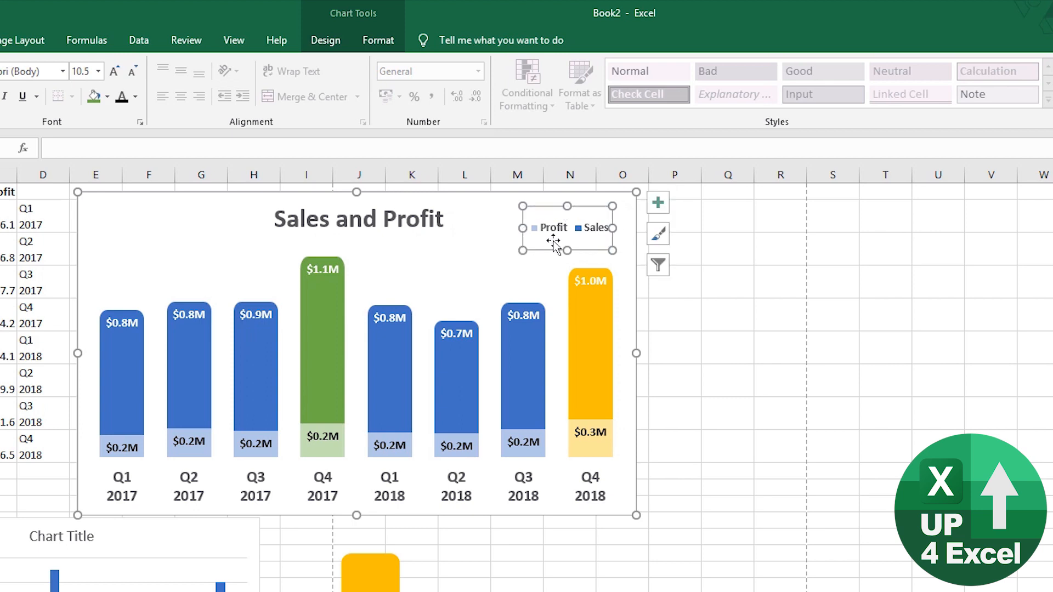
drag(523, 228, 556, 227)
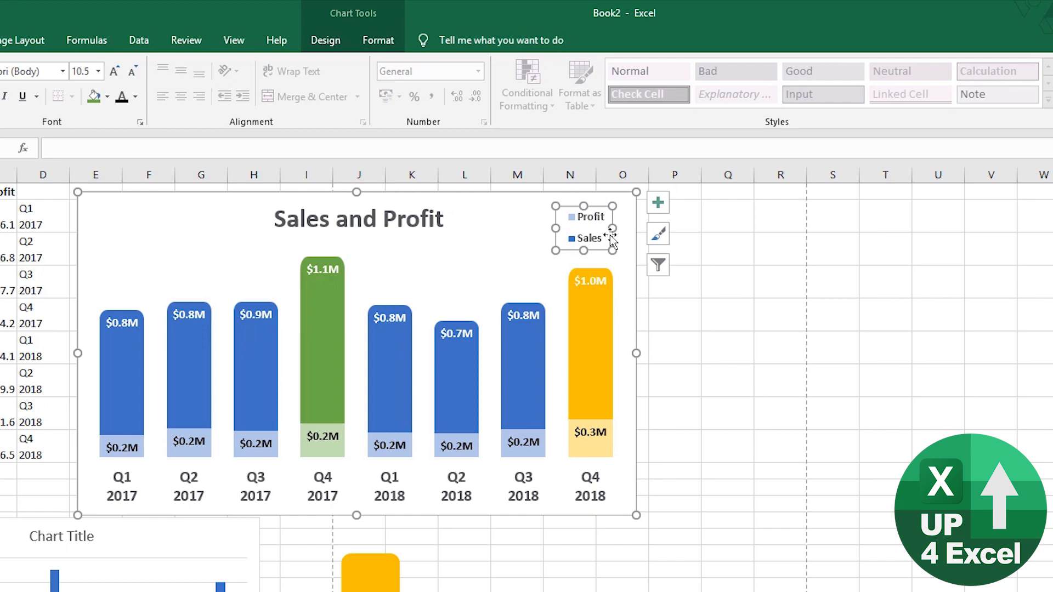
drag(616, 207, 623, 208)
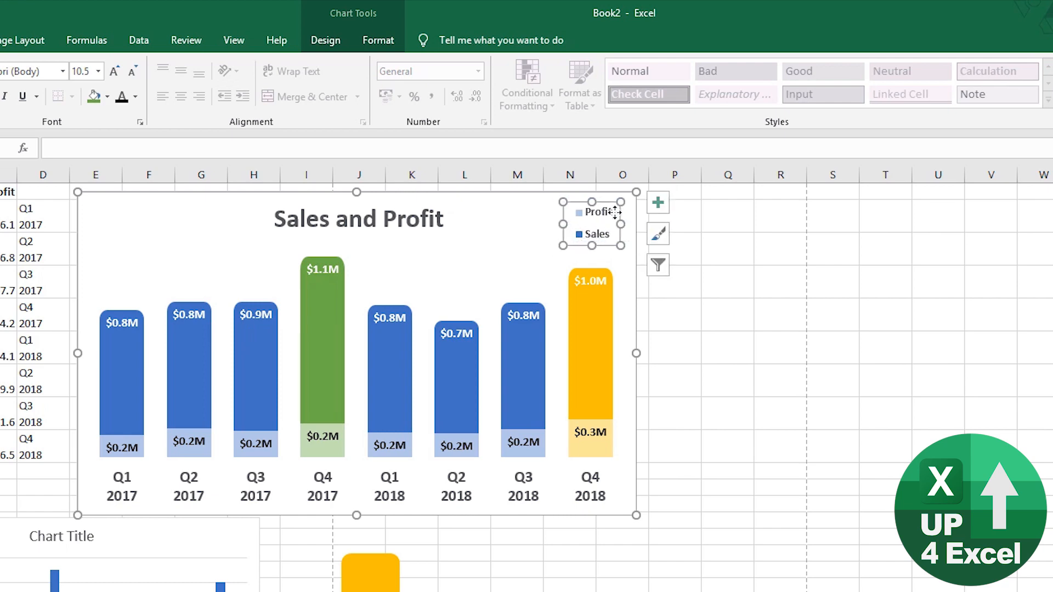
- Enlarge the 'Sales and Profit' title to 32 pt and shift it further left
click(406, 230)
click(115, 72)
click(115, 72)
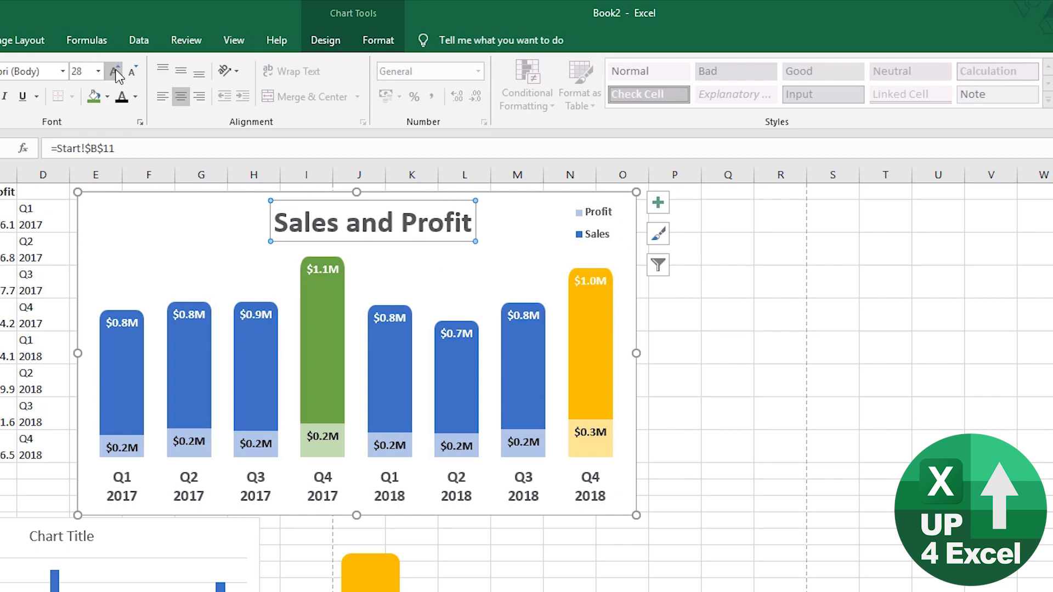
click(114, 72)
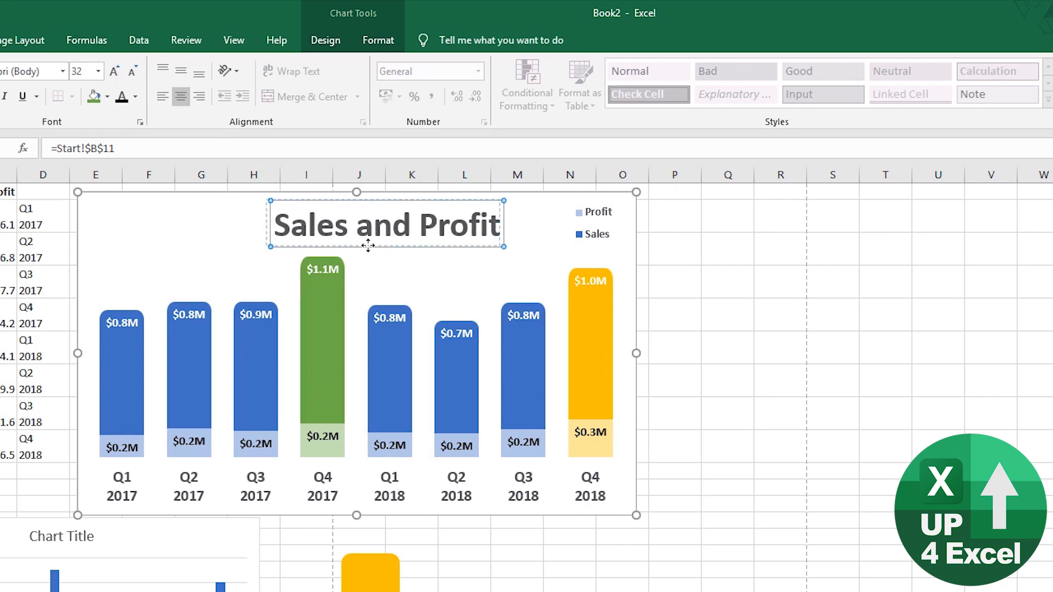
drag(349, 245, 348, 246)
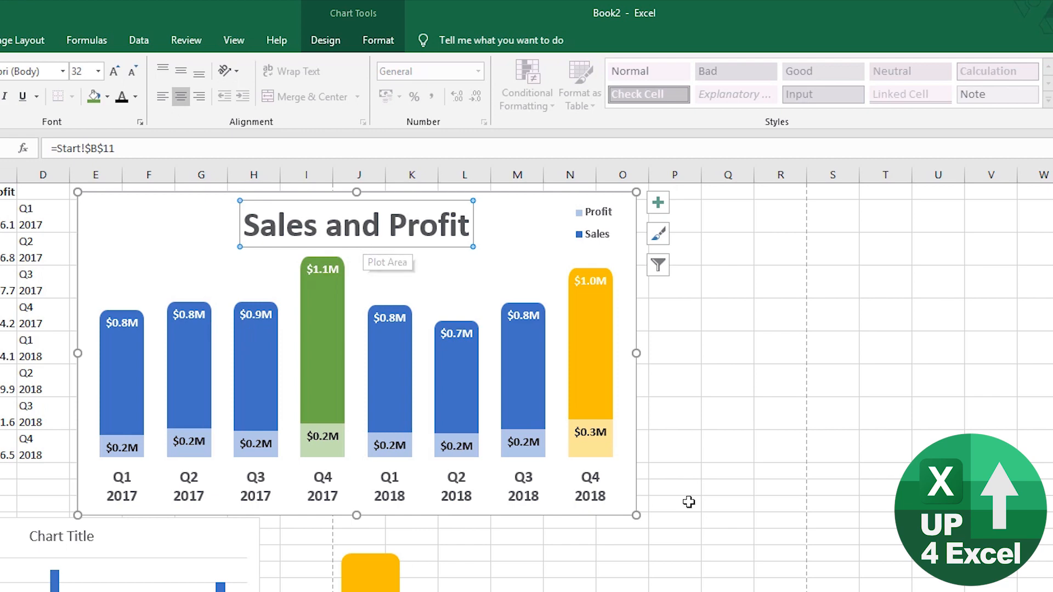
click(489, 576)
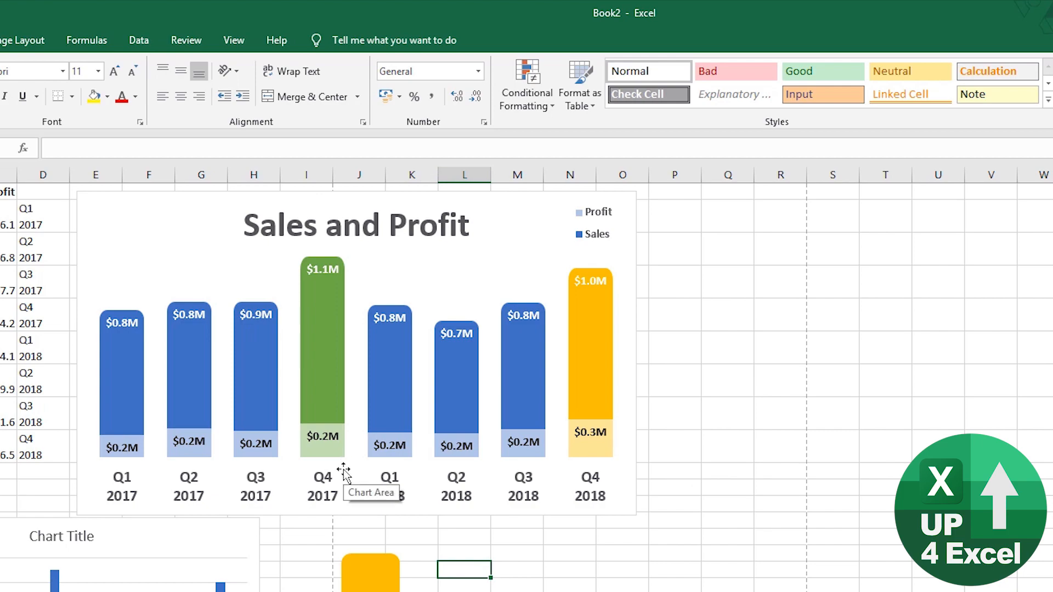
- Copy the Sales and Profit chart as a picture
click(624, 582)
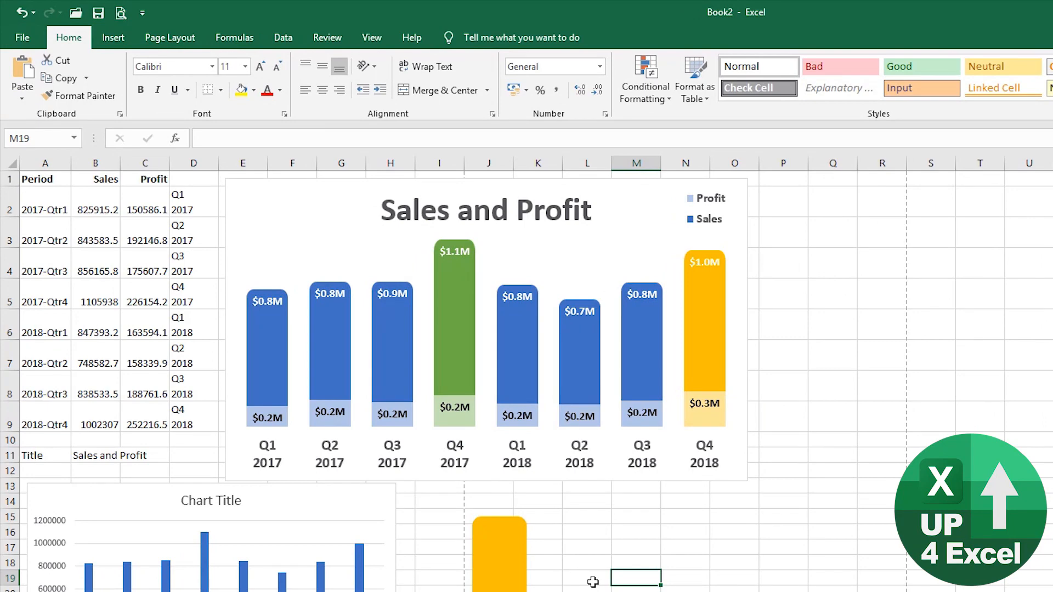
click(618, 192)
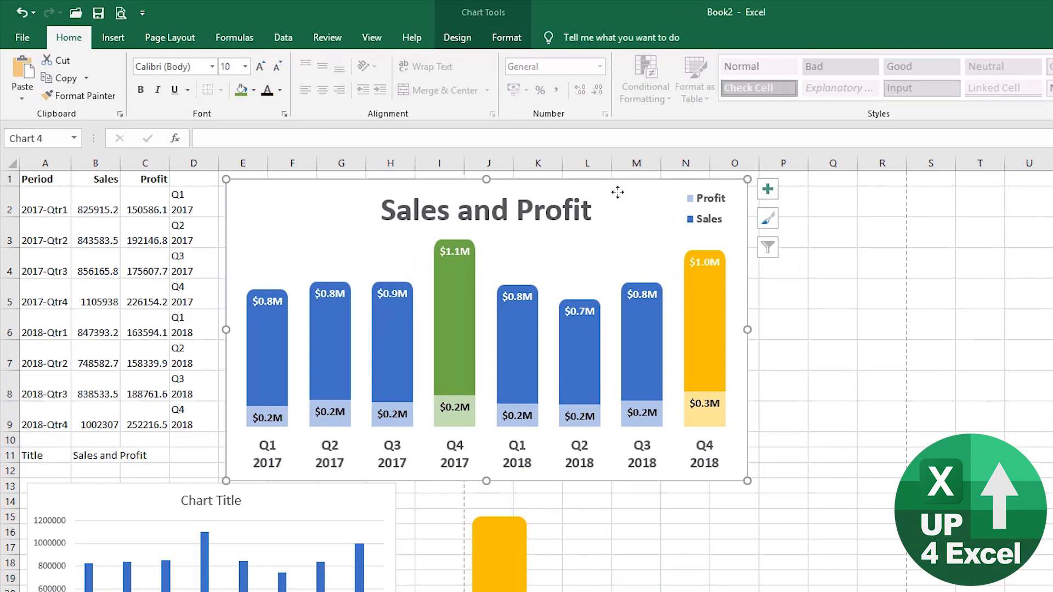
click(85, 79)
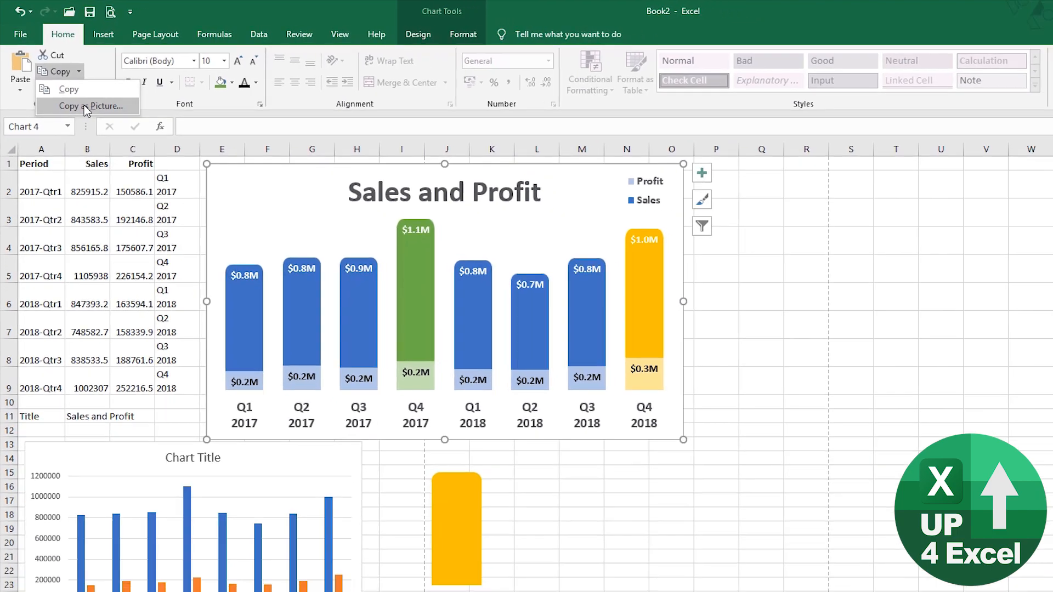
click(92, 116)
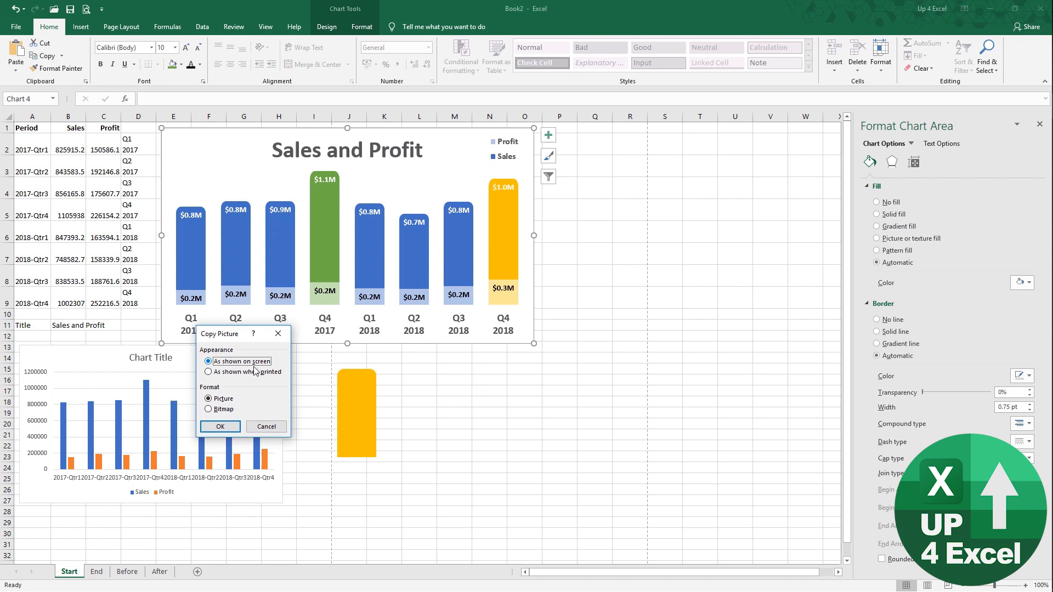
click(221, 428)
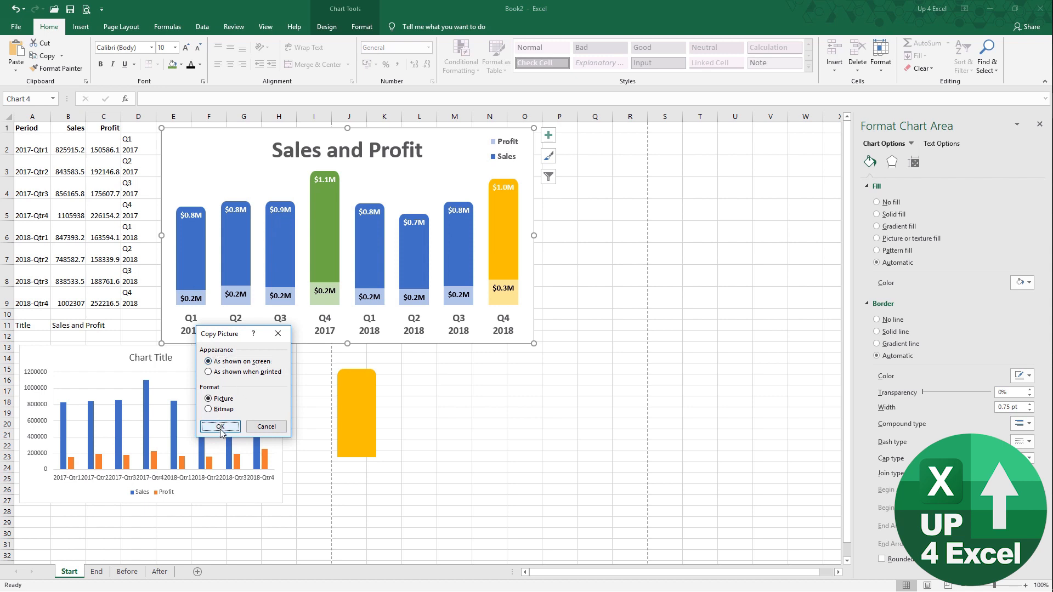
- Paste the picture, shrink it and place it below-right, then shrink the original chart
click(487, 380)
key(ctrl+v)
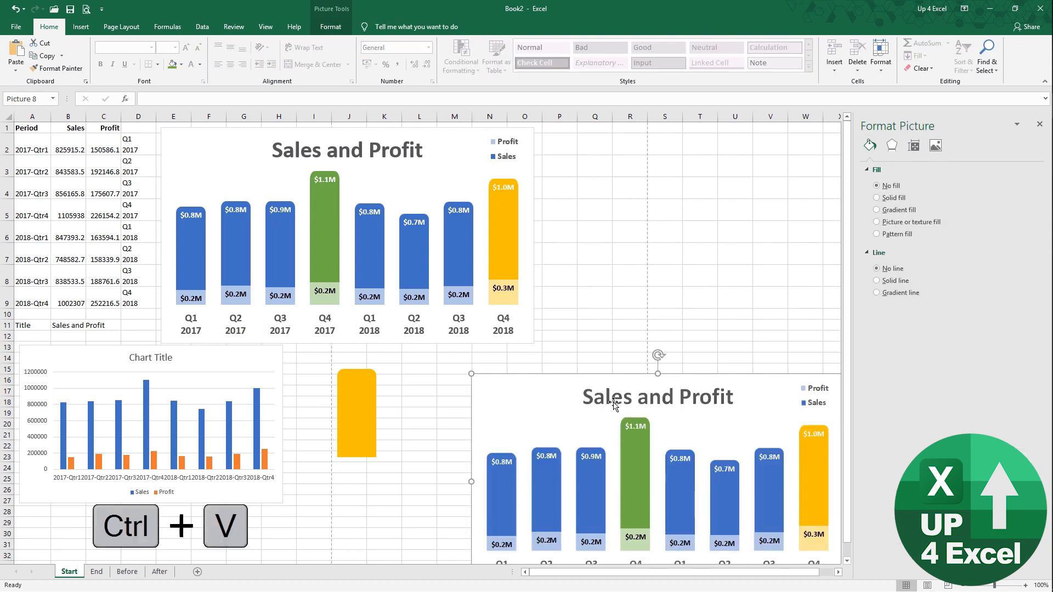
drag(614, 404, 561, 254)
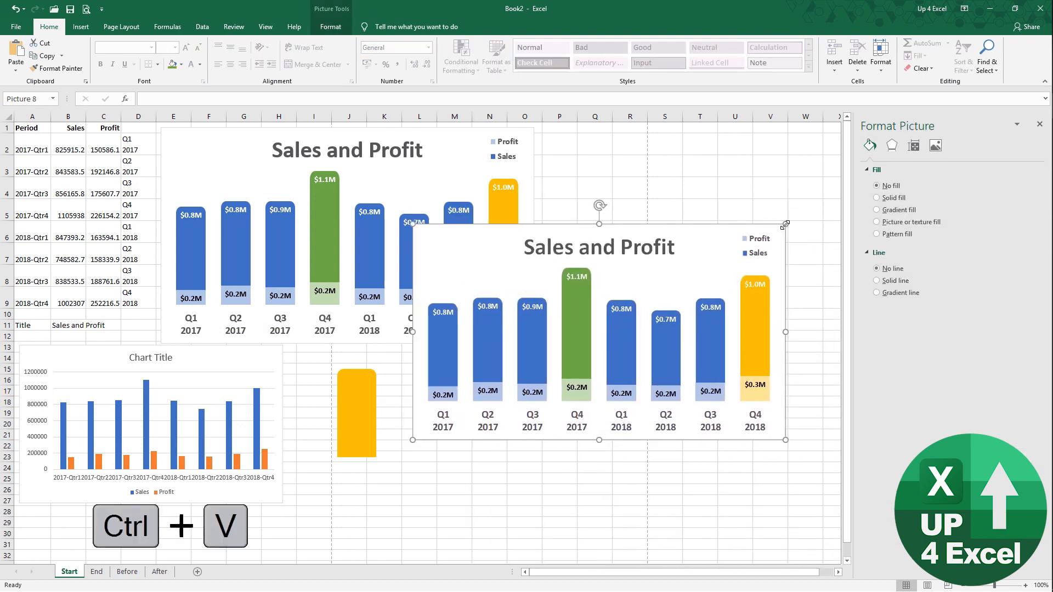
drag(785, 224, 708, 269)
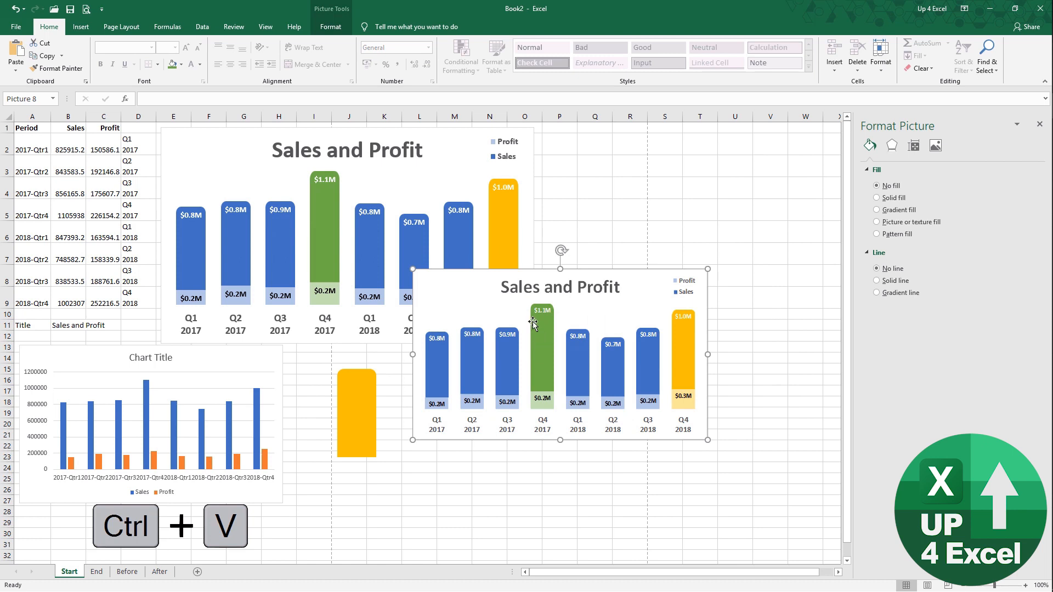
drag(527, 327, 570, 417)
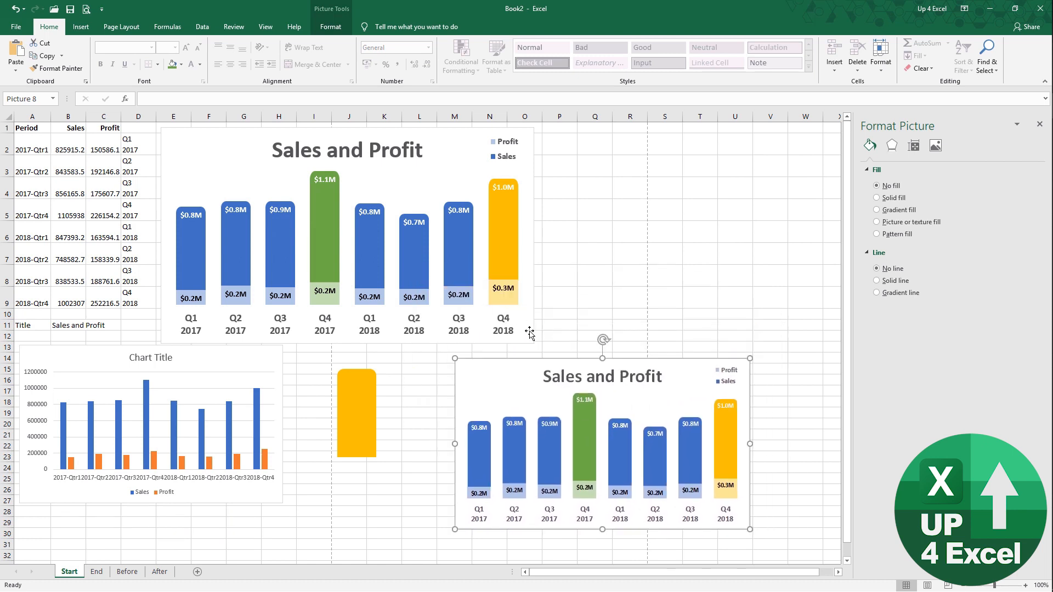
click(530, 332)
drag(535, 343, 482, 295)
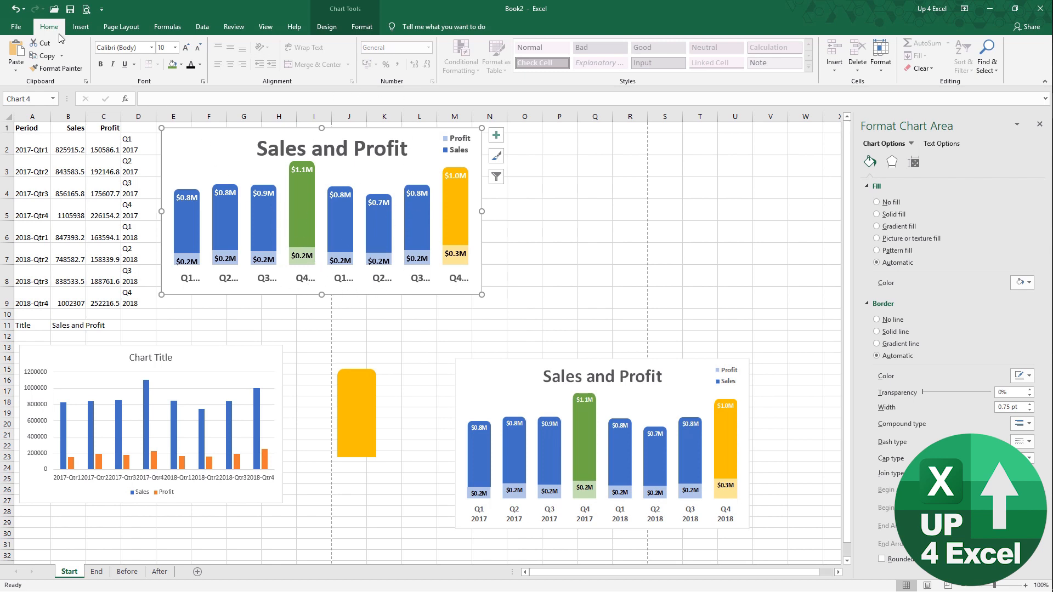
- Undo the chart resize and delete the pasted chart picture
click(15, 9)
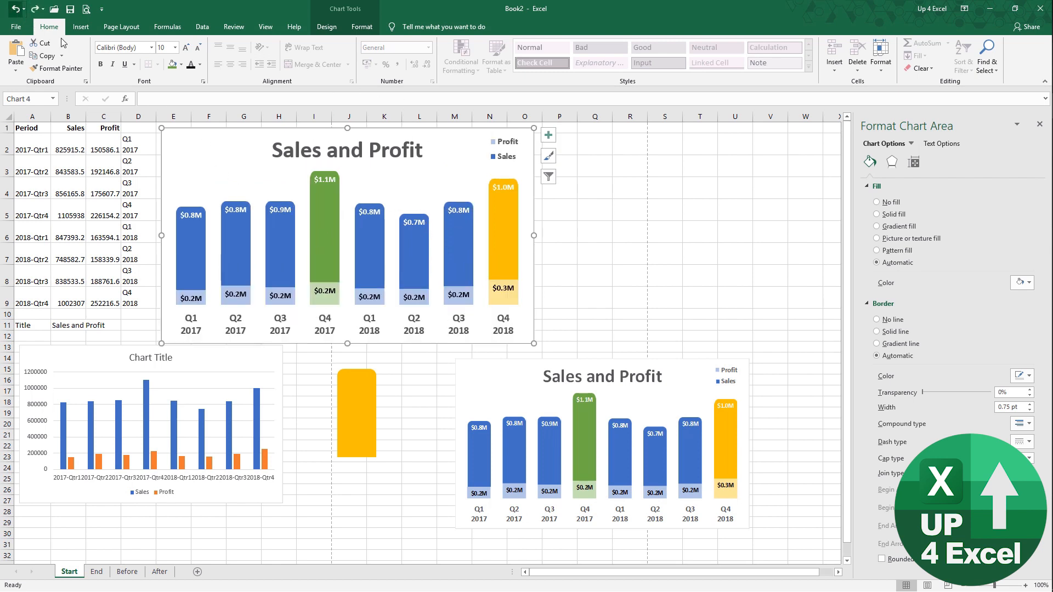
click(661, 393)
key(Delete)
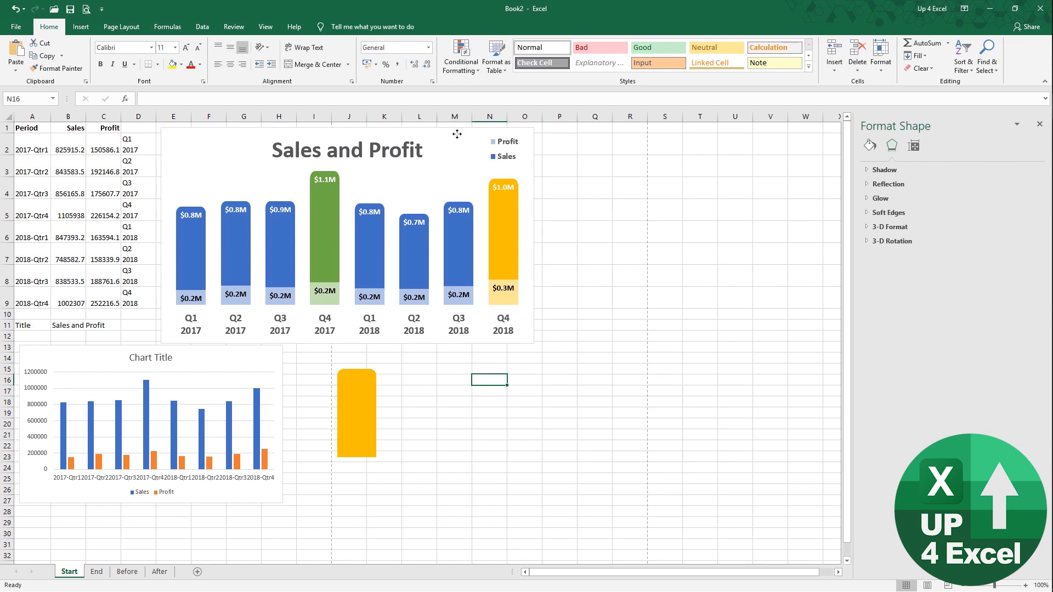
- Save the Sales and Profit chart as the template Chart3.crtx
click(449, 174)
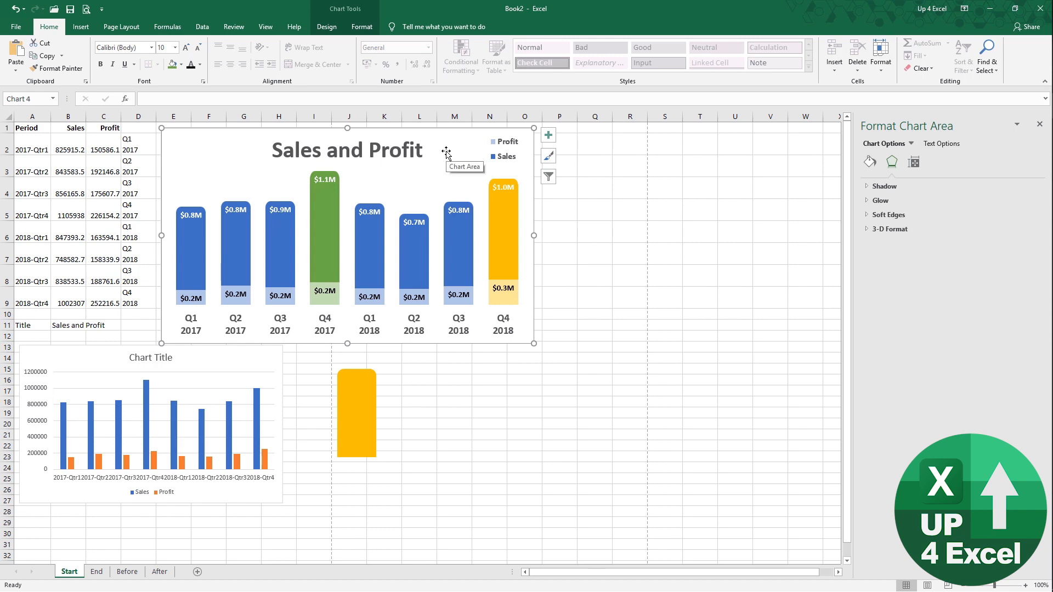
right_click(447, 153)
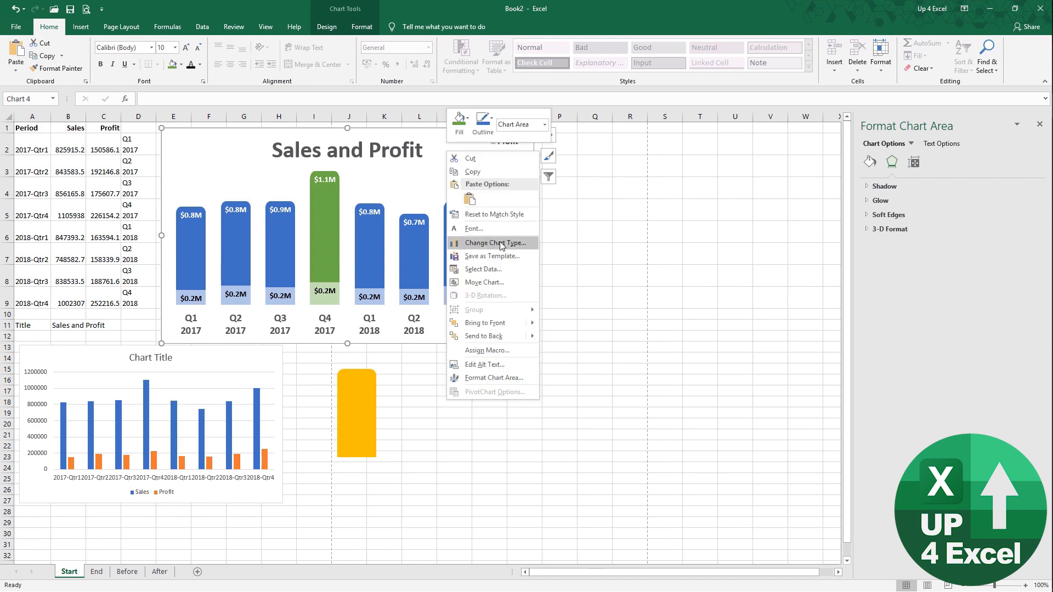
click(496, 255)
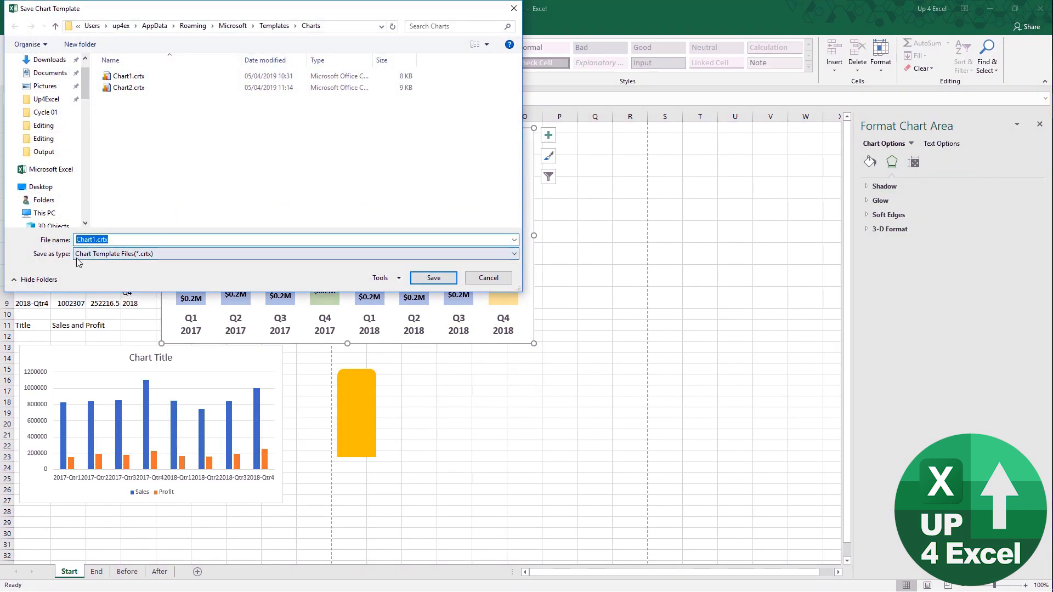
click(97, 239)
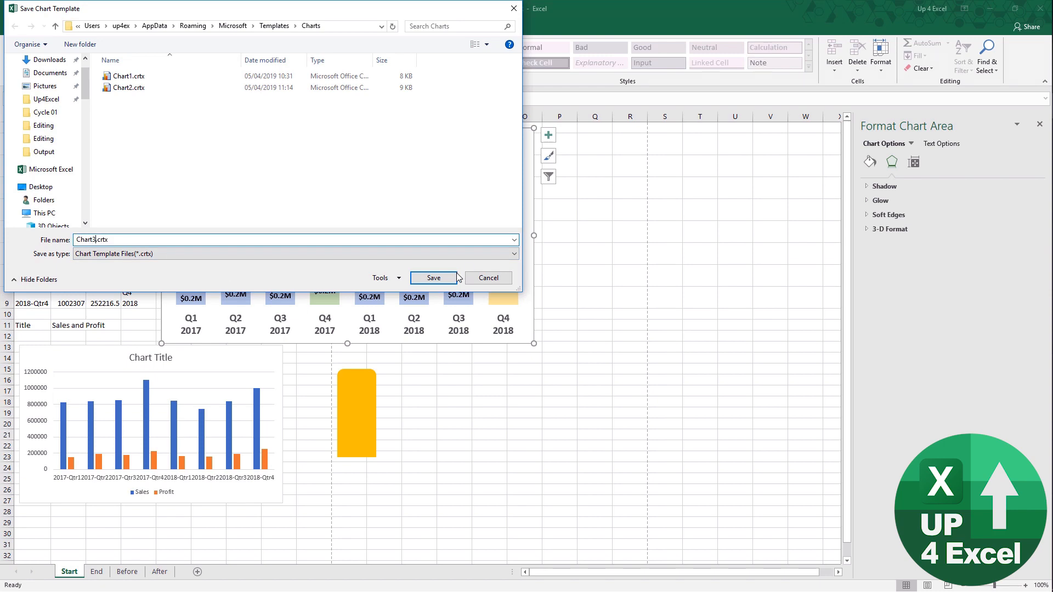
text(3)
click(442, 281)
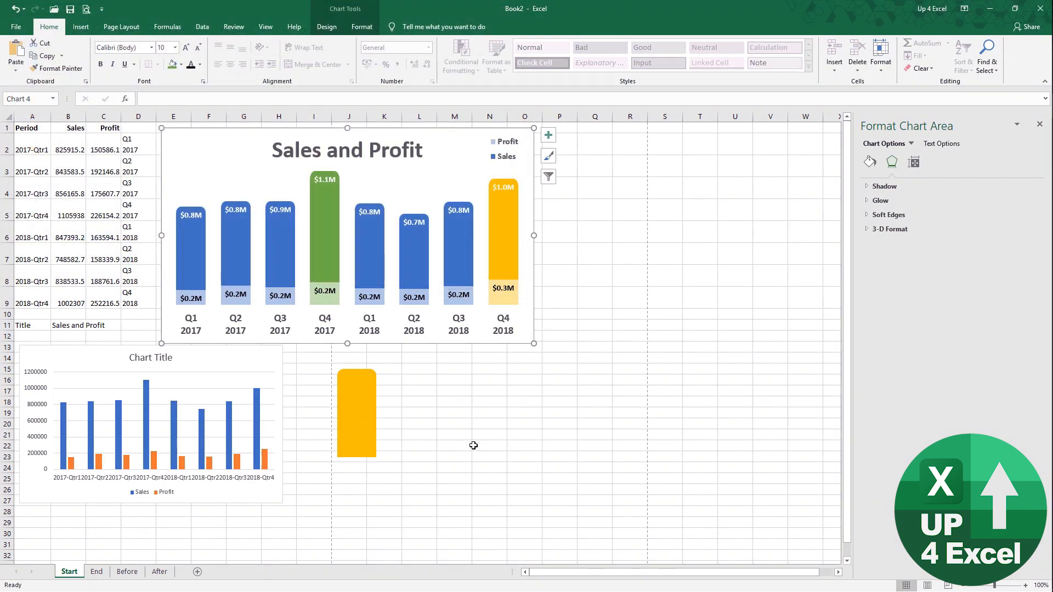
- Change the plain lower chart's type to the saved Chart3 template
click(471, 445)
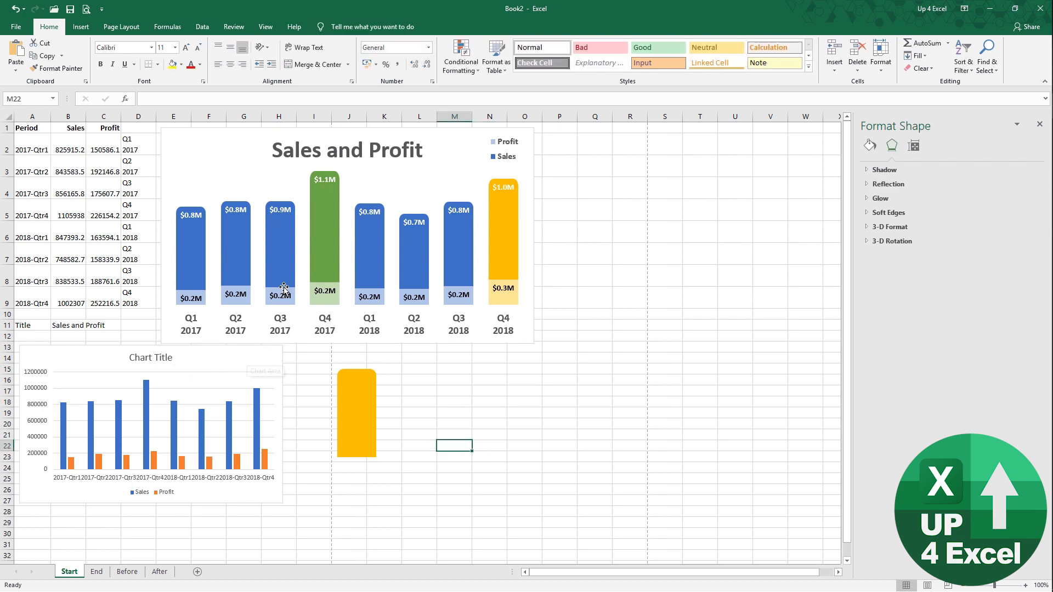
mouse_move(263, 354)
mouse_down()
mouse_move(390, 357)
mouse_move(257, 358)
mouse_up()
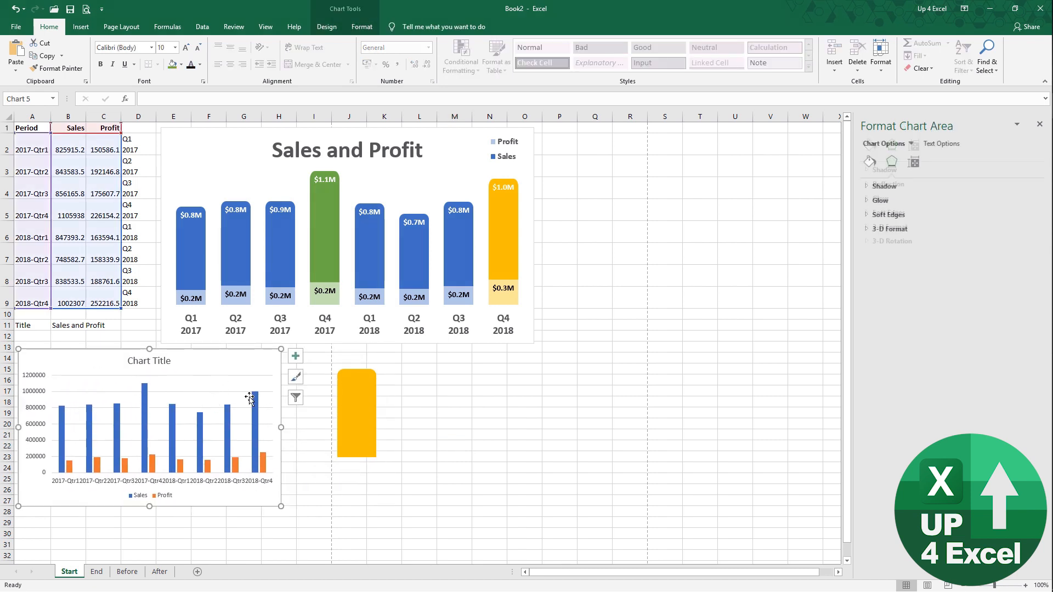
click(356, 30)
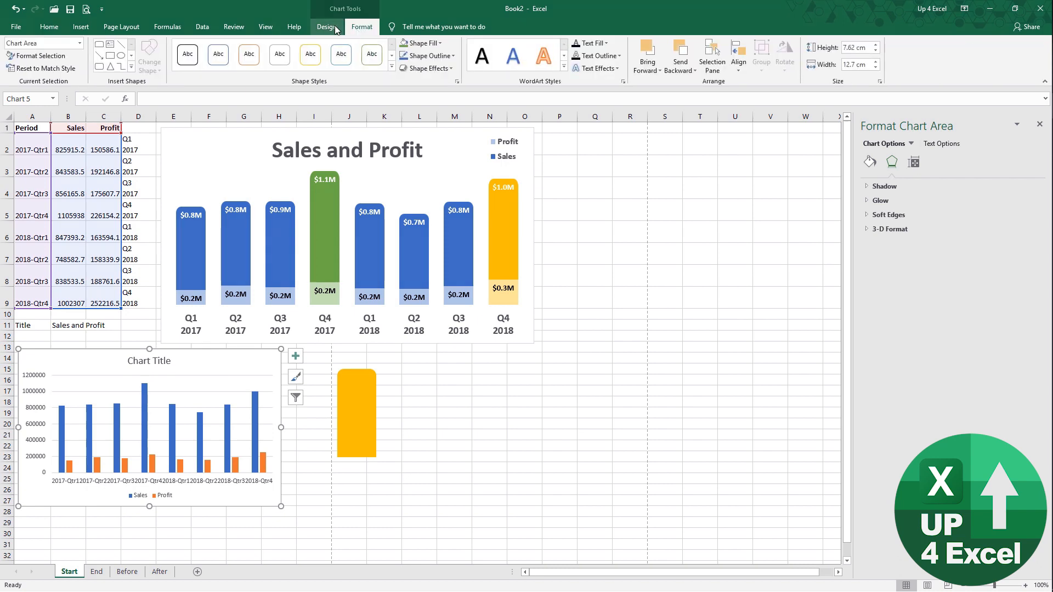
click(336, 28)
click(587, 61)
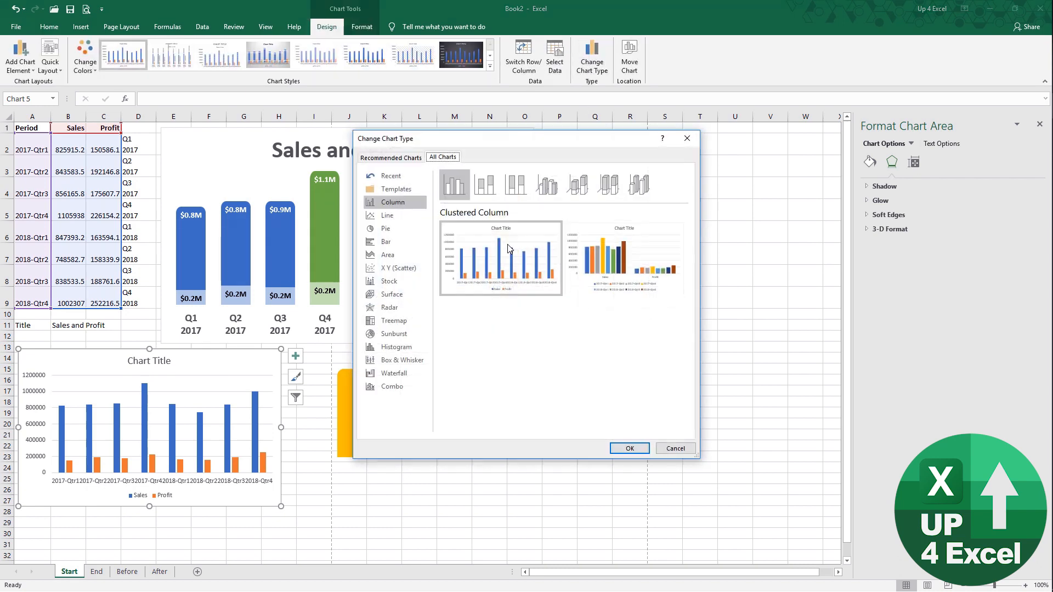
click(386, 189)
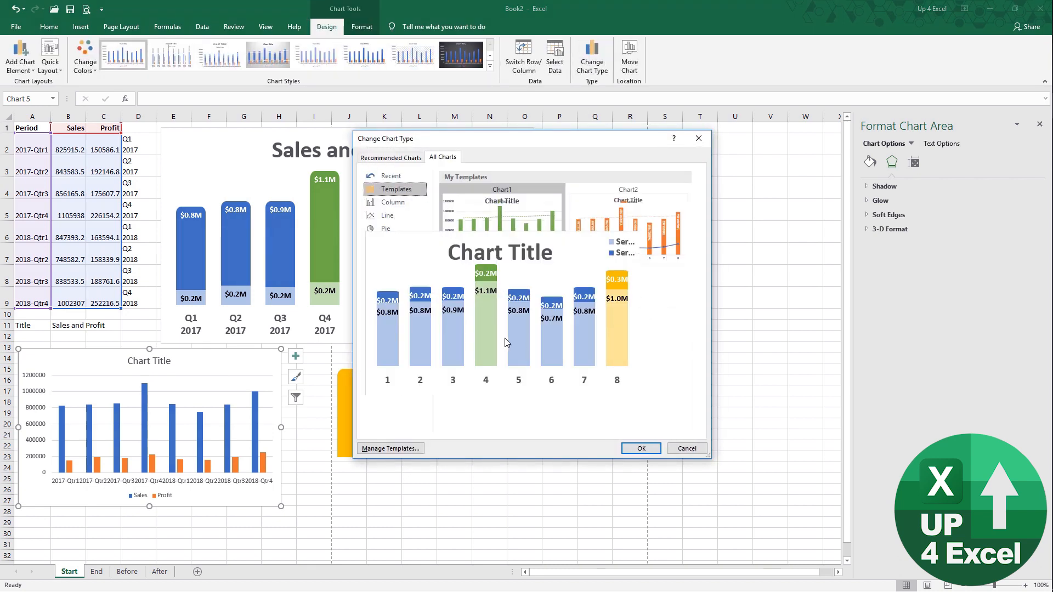
click(507, 334)
click(640, 449)
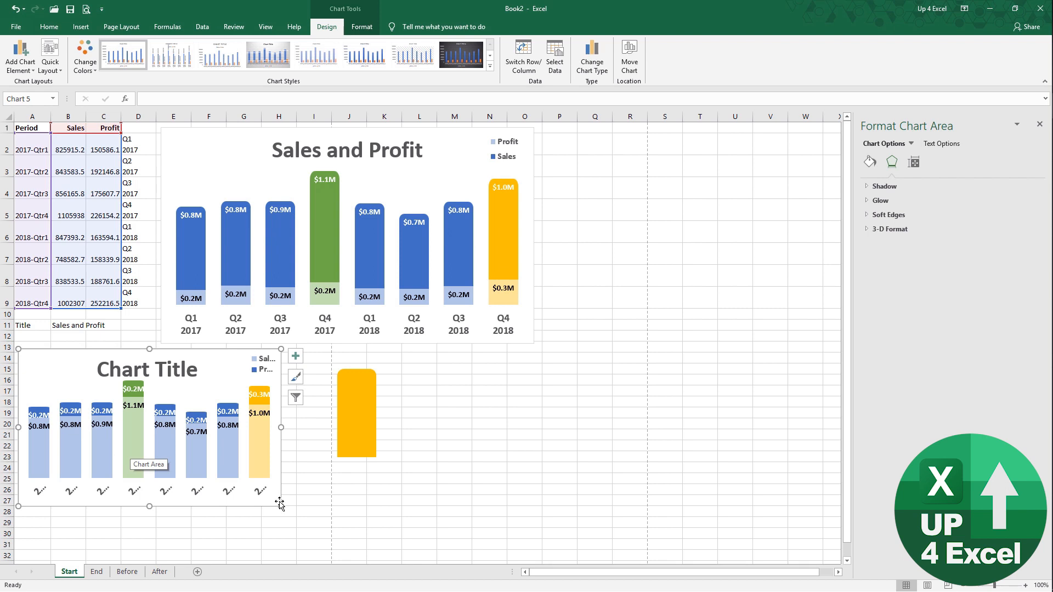
- Widen the lower chart and delete the stray orange rectangle
drag(279, 506, 359, 523)
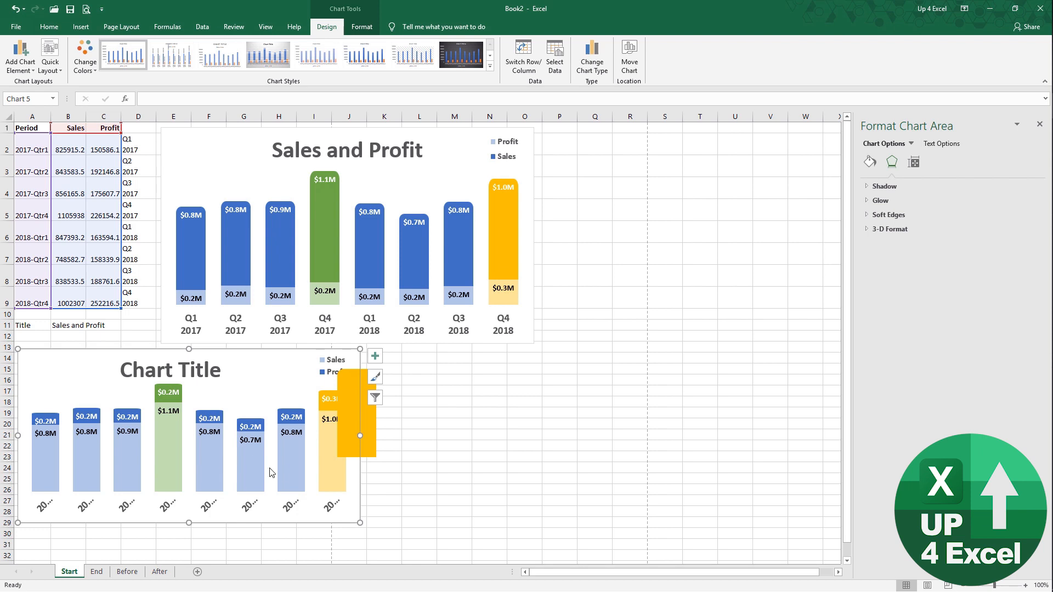
click(373, 430)
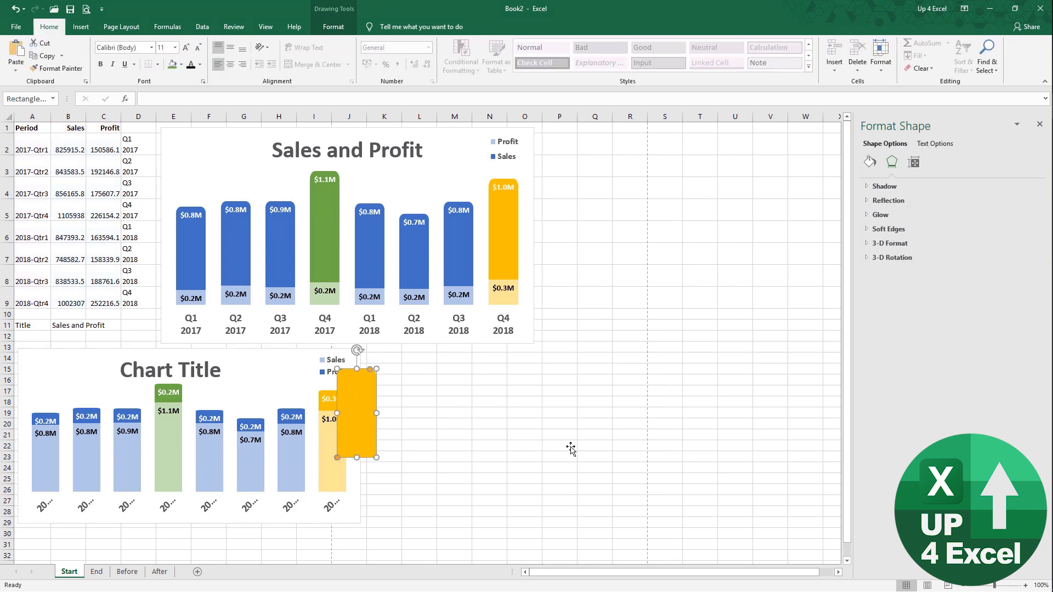
key(Delete)
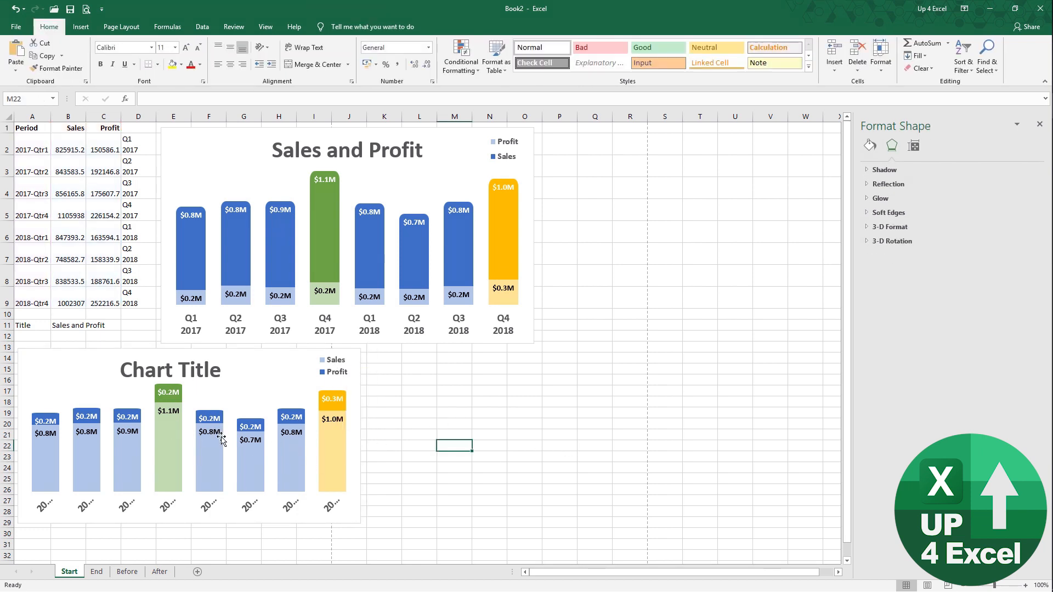